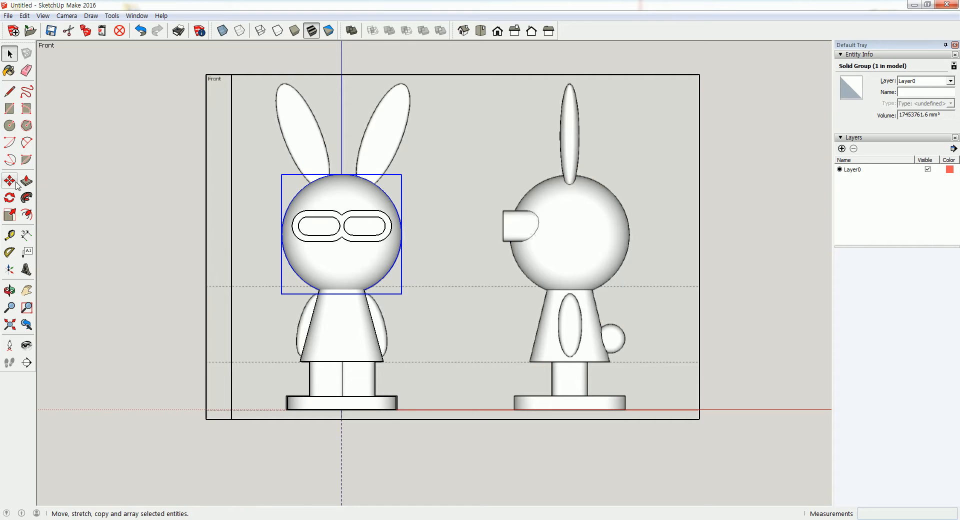
Copy the head sphere about 276 mm along the red axis towards the side view, and raise the copy about 227 mm.
{"action": "left_click", "coordinate": [447, 256]}
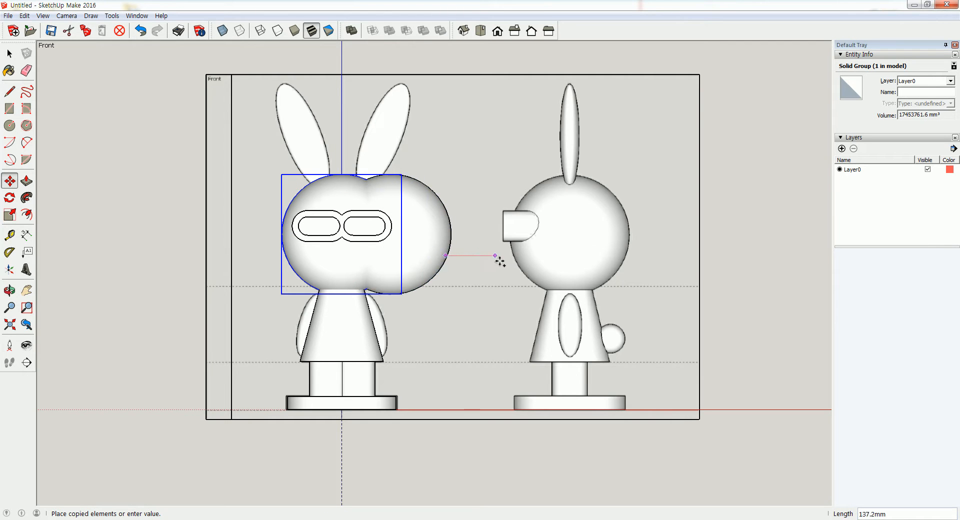
{"action": "left_click", "coordinate": [547, 256]}
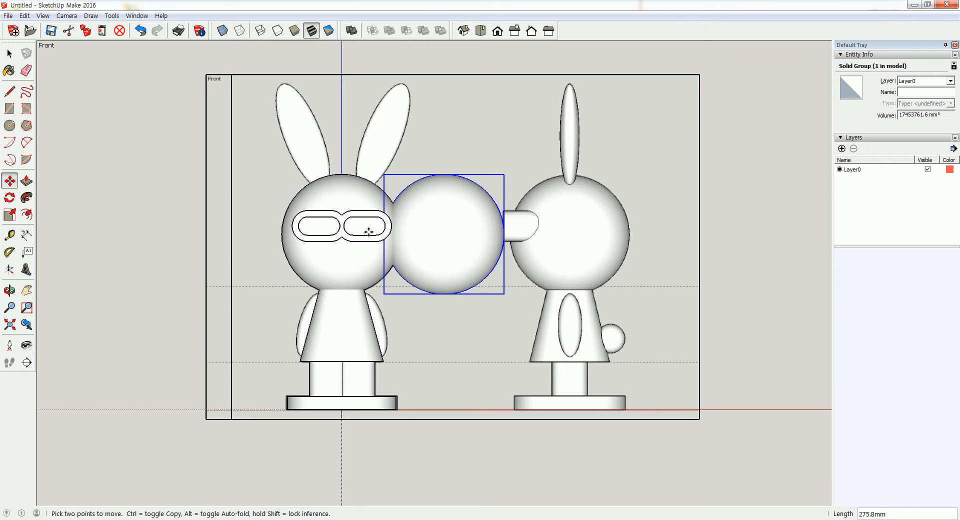
{"action": "left_click", "coordinate": [178, 263]}
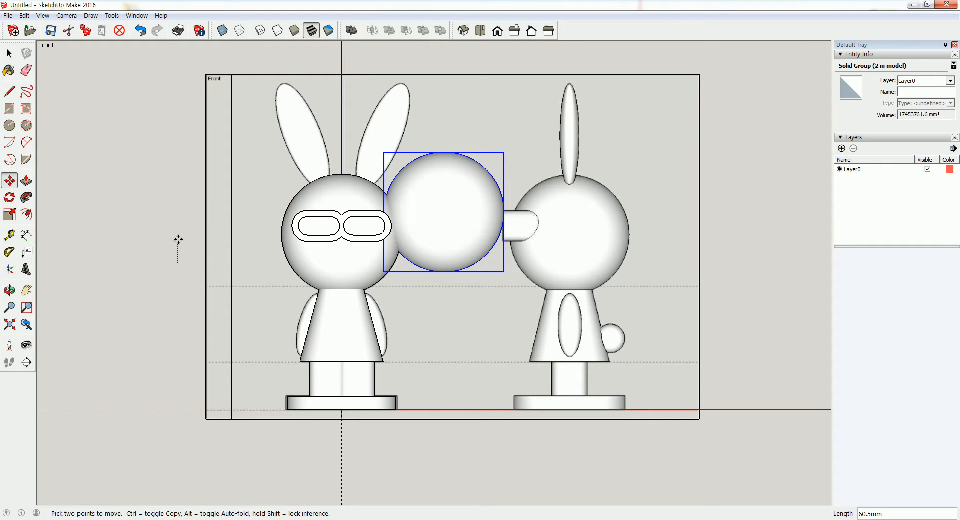
{"action": "left_click", "coordinate": [179, 178]}
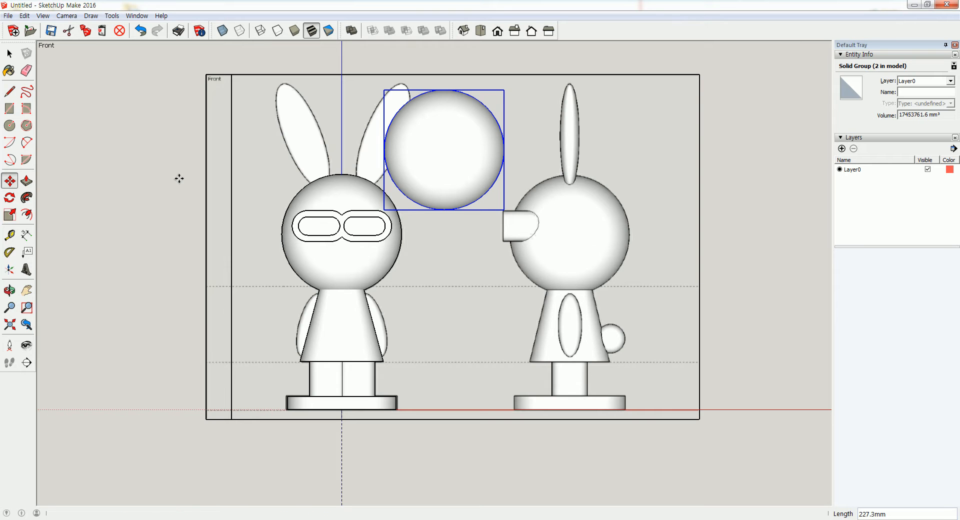
Scale the copied sphere to 0.44 along the red axis and 0.37 along the green axis.
{"action": "left_click", "coordinate": [10, 215]}
{"action": "middle_click_drag", "start_coordinate": [490, 214], "coordinate": [395, 275]}
{"action": "middle_click_drag", "start_coordinate": [414, 220], "coordinate": [463, 171]}
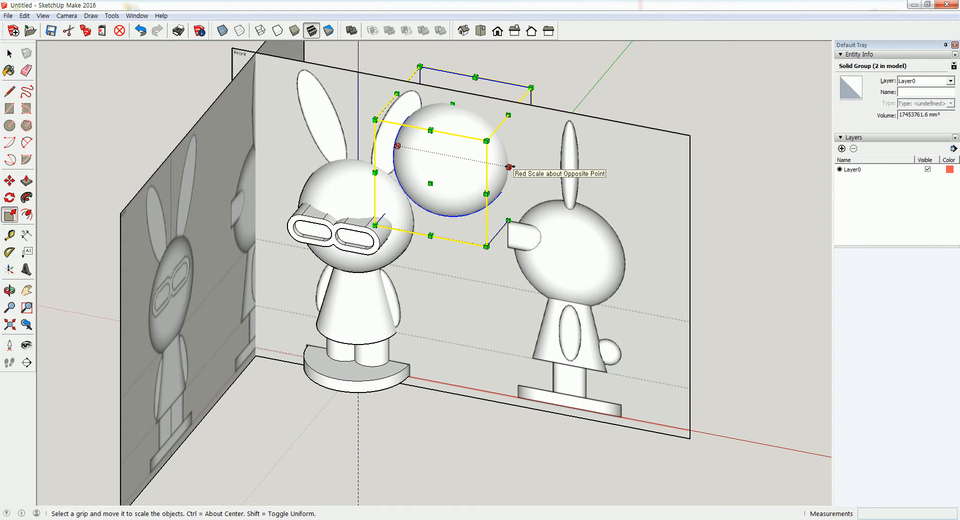
{"action": "left_click_drag", "start_coordinate": [509, 167], "coordinate": [476, 157]}
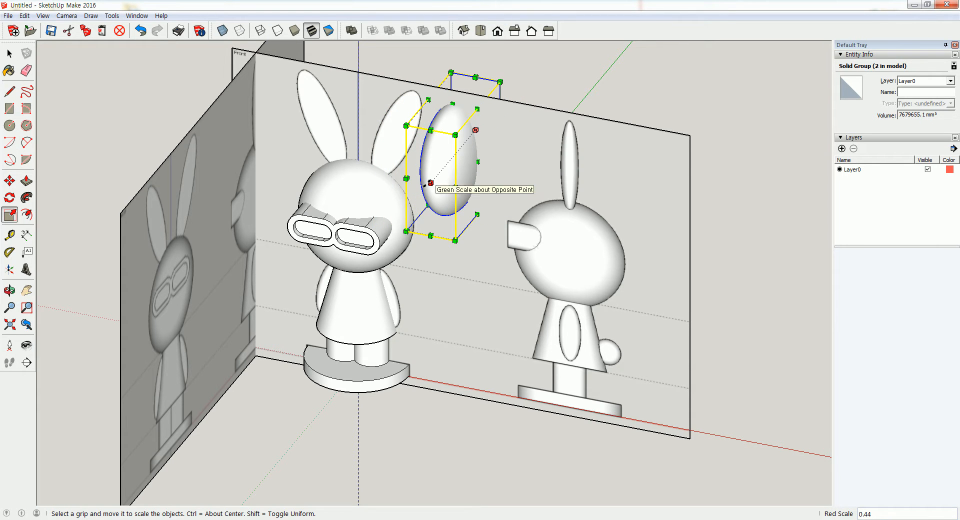
{"action": "left_click_drag", "start_coordinate": [426, 183], "coordinate": [445, 160]}
Adjust the ellipsoid's width about its center along the red axis, scaling it by 0.68 and finally by 1.05.
{"action": "left_click", "coordinate": [497, 31]}
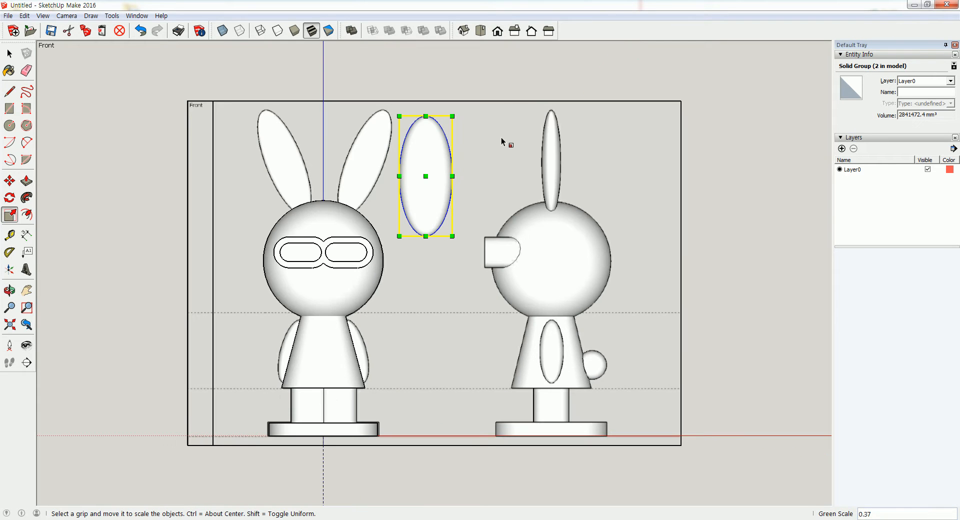
{"action": "middle_click_drag", "start_coordinate": [474, 163], "coordinate": [330, 254]}
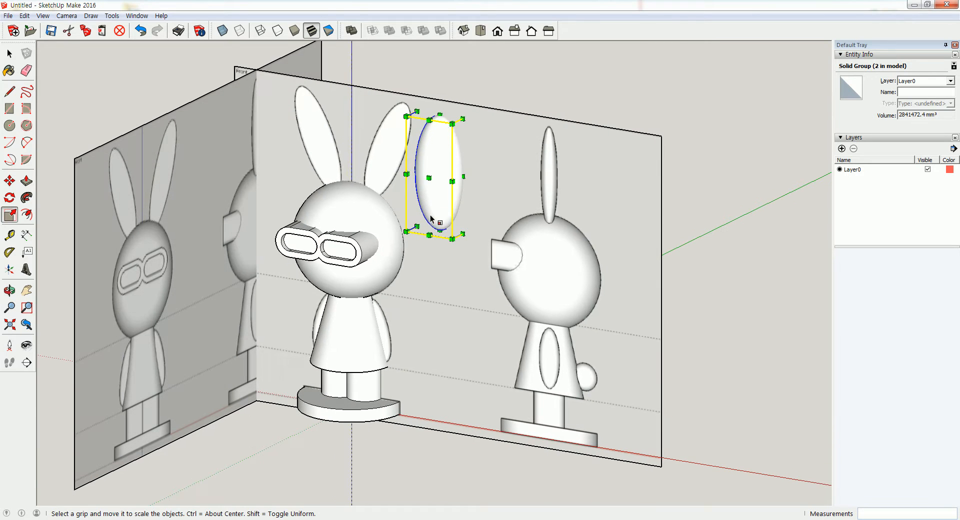
{"action": "left_click_drag", "start_coordinate": [463, 176], "coordinate": [445, 175], "text": "ctrl"}
{"action": "left_click", "coordinate": [497, 32]}
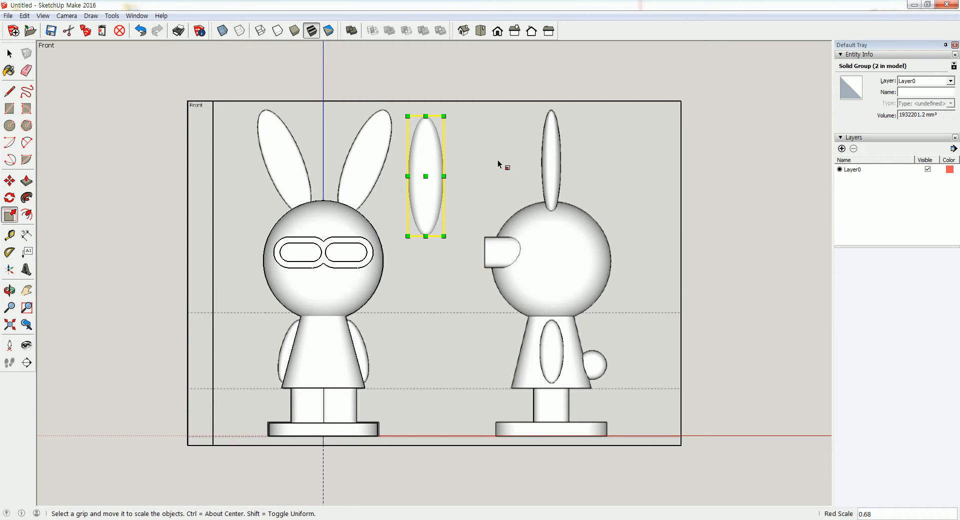
{"action": "middle_click_drag", "start_coordinate": [450, 188], "coordinate": [430, 204]}
{"action": "left_click_drag", "start_coordinate": [443, 176], "coordinate": [443, 176], "text": "ctrl"}
Thin the ellipsoid to 0.50 along the green axis to match the ear thickness in the side reference.
{"action": "left_click", "coordinate": [514, 31]}
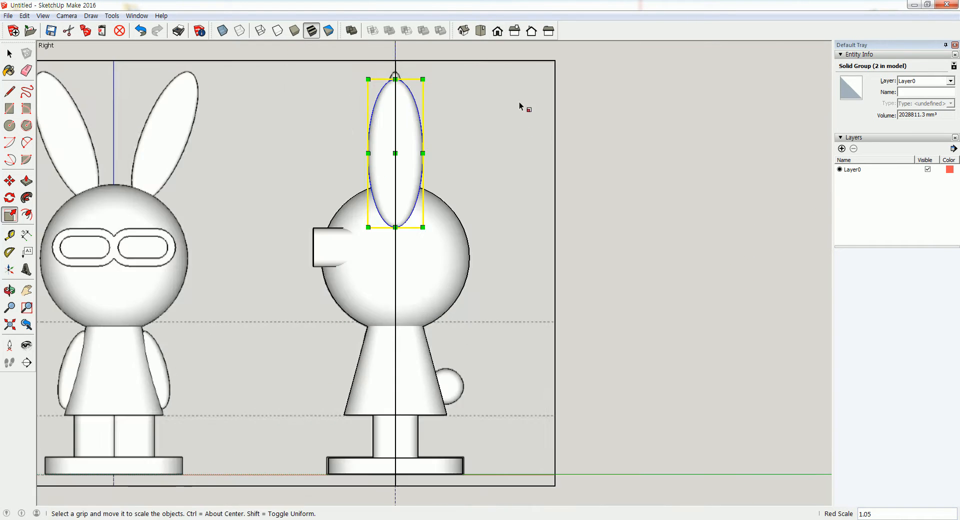
{"action": "middle_click_drag", "start_coordinate": [441, 149], "coordinate": [444, 173]}
{"action": "left_click_drag", "start_coordinate": [390, 177], "coordinate": [406, 174]}
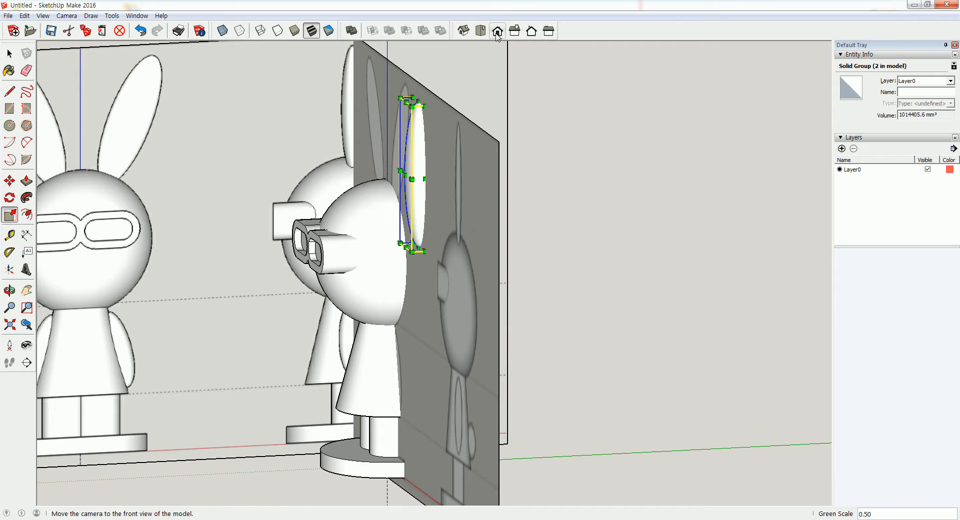
{"action": "left_click", "coordinate": [515, 31]}
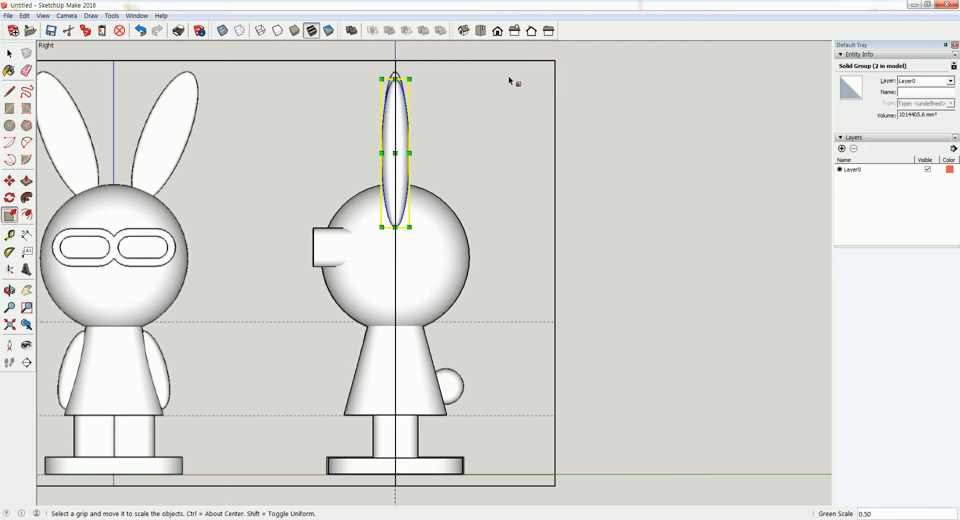
{"action": "left_click", "coordinate": [220, 33]}
{"action": "left_click", "coordinate": [221, 31]}
Move the ellipsoid about 98 mm along the red axis towards the nearest reference ear and about 20 mm up.
{"action": "left_click", "coordinate": [6, 52]}
{"action": "left_click", "coordinate": [639, 101]}
{"action": "left_click", "coordinate": [498, 31]}
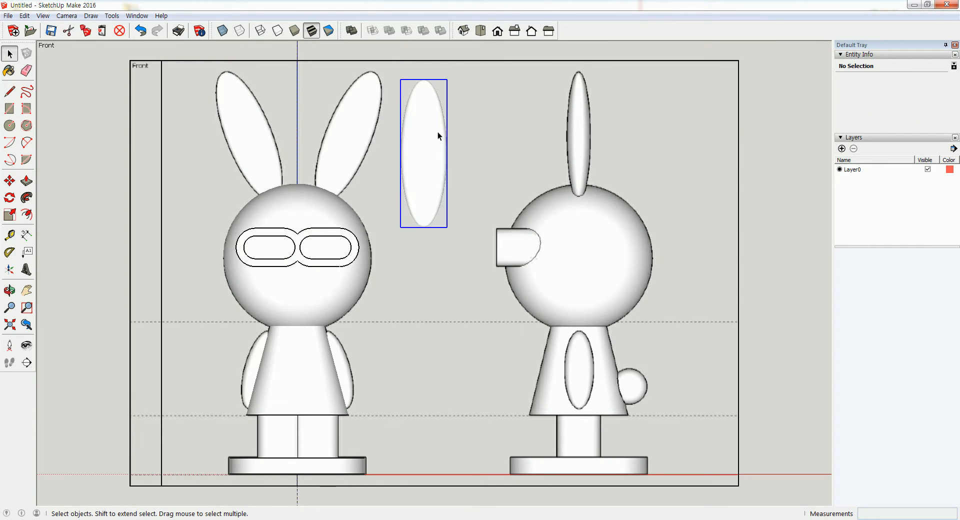
{"action": "left_click", "coordinate": [426, 160]}
{"action": "left_click", "coordinate": [10, 180]}
{"action": "left_click", "coordinate": [490, 181]}
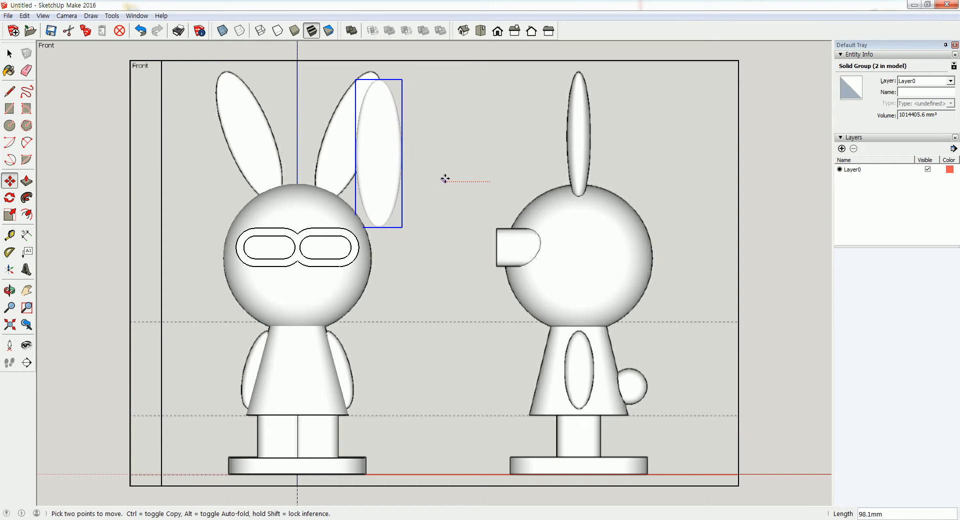
{"action": "left_click", "coordinate": [427, 209]}
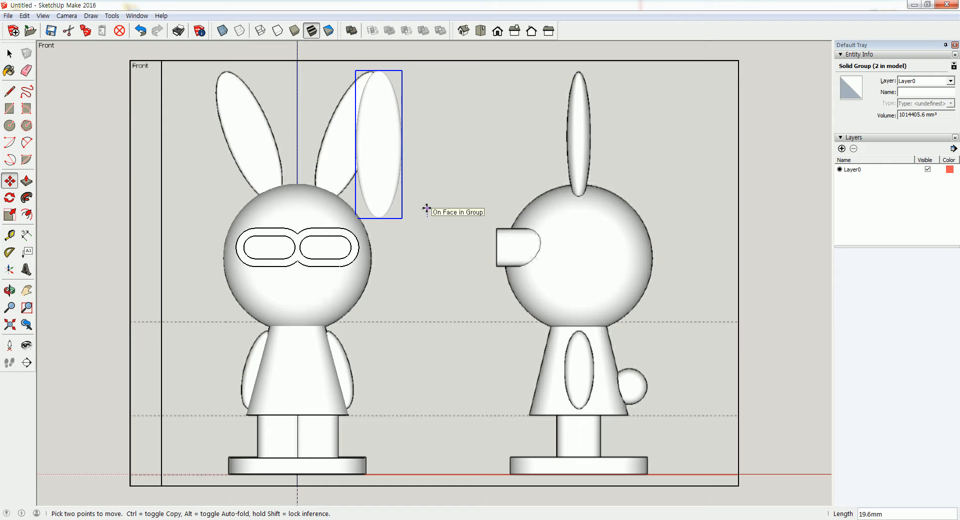
Rotate the ellipsoid 21 degrees outward in the front plane about a point just below its lower tip.
{"action": "left_click", "coordinate": [10, 198]}
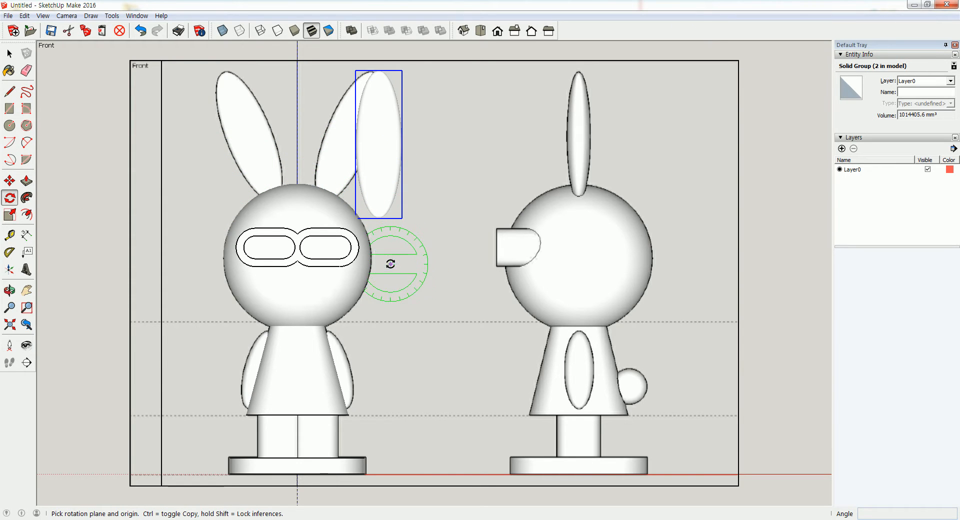
{"action": "scroll", "coordinate": [381, 239], "scroll_direction": "down", "scroll_amount": 1}
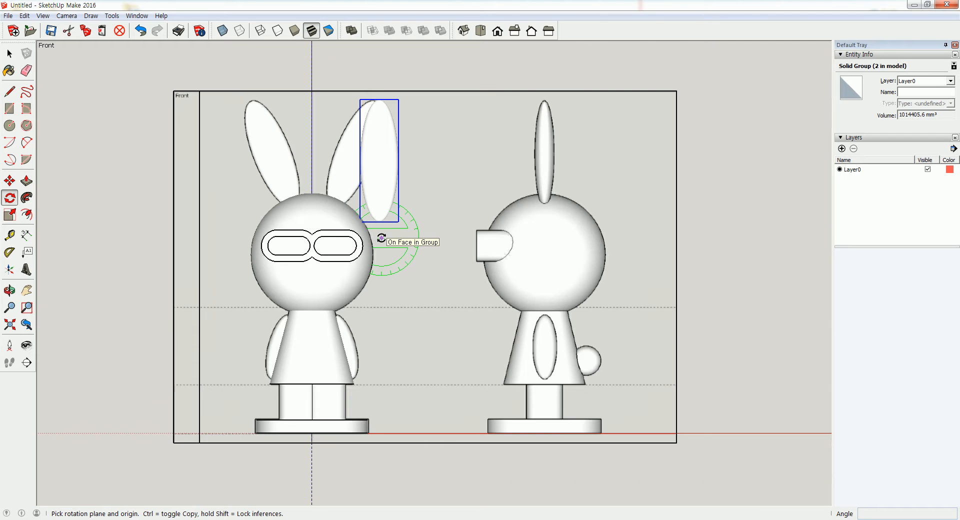
{"action": "scroll", "coordinate": [381, 238], "scroll_direction": "down", "scroll_amount": 1}
{"action": "left_click", "coordinate": [382, 237]}
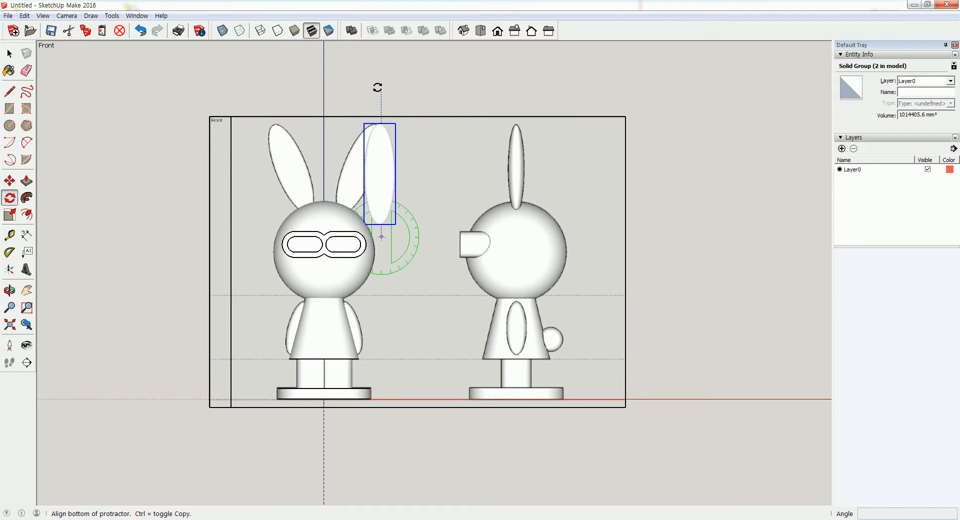
{"action": "left_click", "coordinate": [379, 90]}
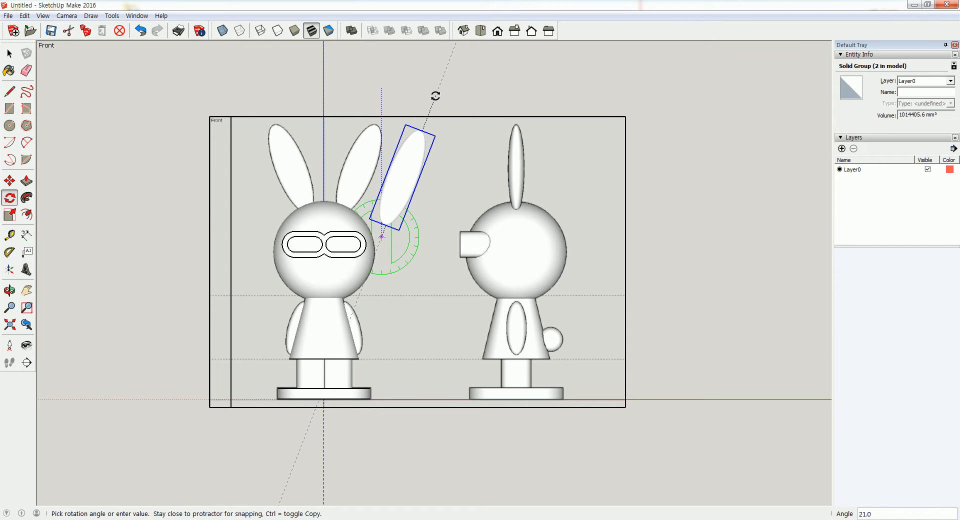
{"action": "left_click", "coordinate": [436, 95]}
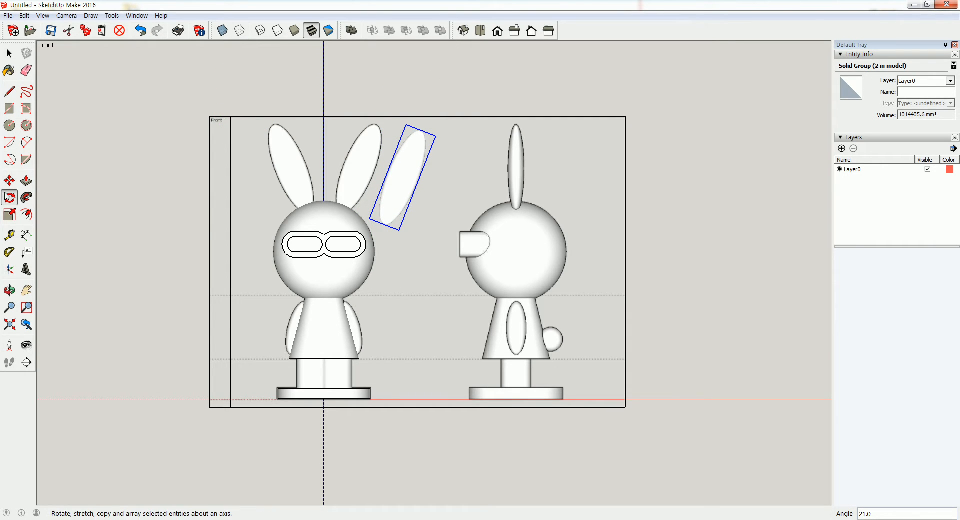
Move the tilted ellipsoid about 140 mm along the red axis onto the front reference ear, and nudge it until it fits the outline.
{"action": "left_click", "coordinate": [9, 181]}
{"action": "left_click", "coordinate": [441, 91]}
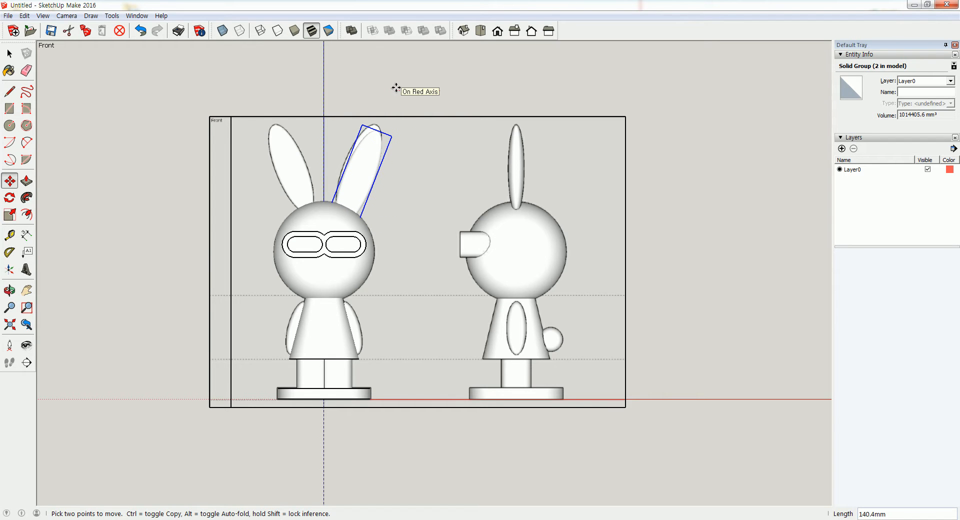
{"action": "left_click", "coordinate": [384, 90]}
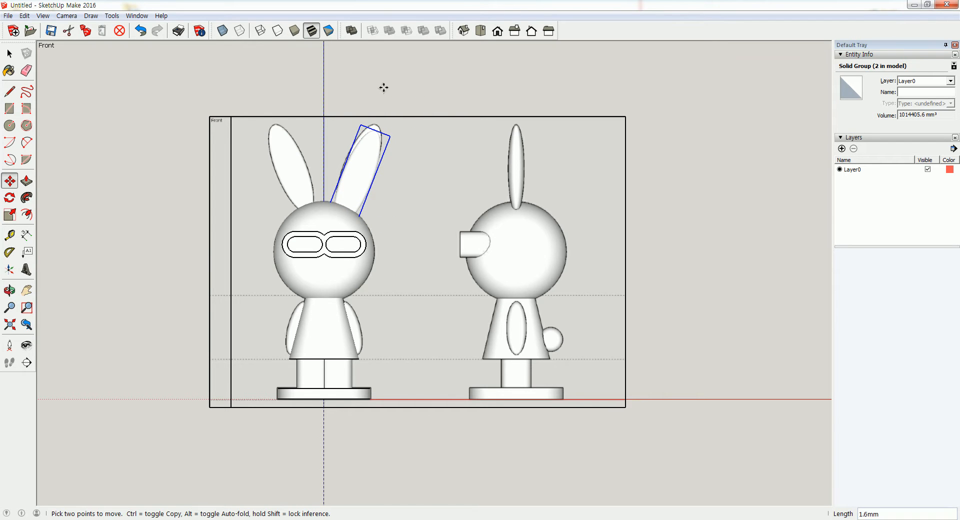
{"action": "scroll", "coordinate": [383, 87], "scroll_direction": "up", "scroll_amount": 5}
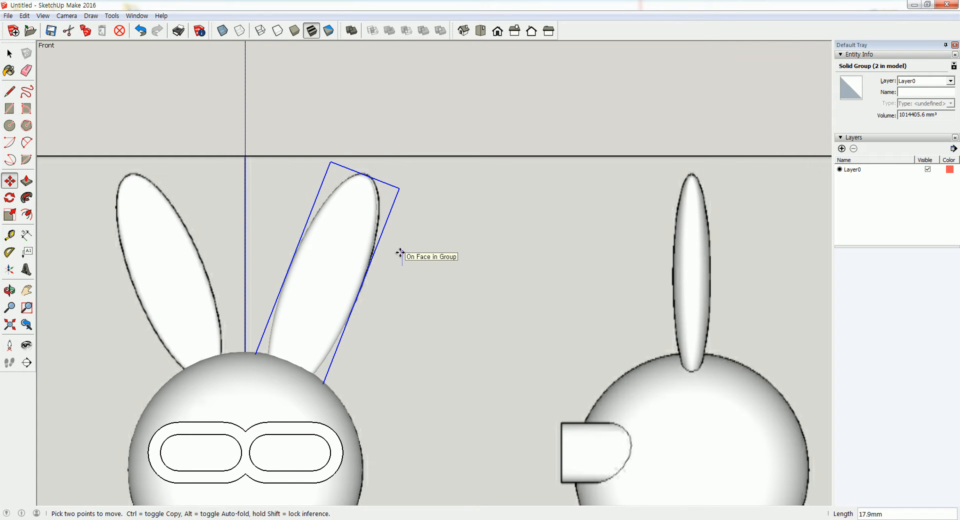
{"action": "left_click", "coordinate": [400, 251]}
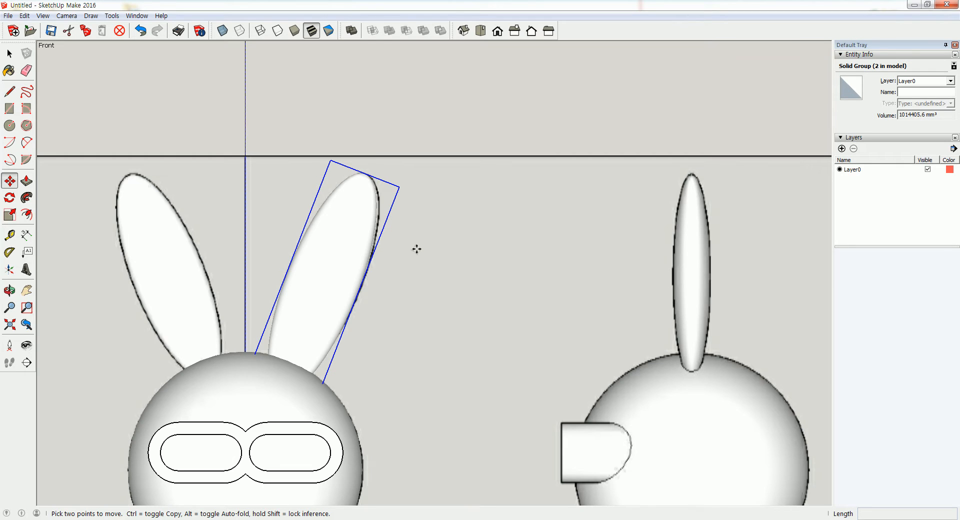
{"action": "left_click", "coordinate": [416, 250]}
{"action": "left_click", "coordinate": [418, 250]}
{"action": "key", "text": "ctrl+c"}
{"action": "left_click", "coordinate": [9, 53]}
{"action": "left_click", "coordinate": [345, 115]}
{"action": "left_click", "coordinate": [515, 31]}
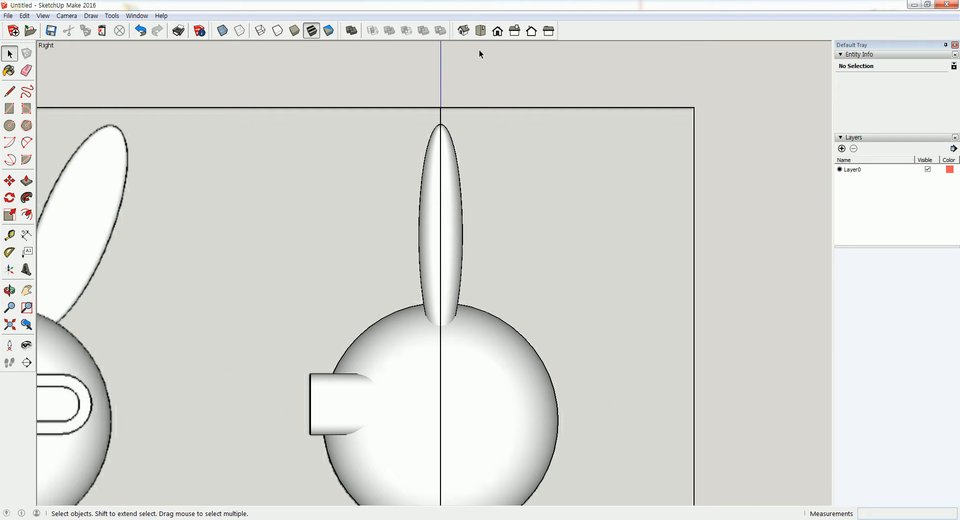
Copy the finished ear about 234 mm along the red axis to the opposite side of the head.
{"action": "left_click", "coordinate": [497, 31]}
{"action": "left_click", "coordinate": [321, 205]}
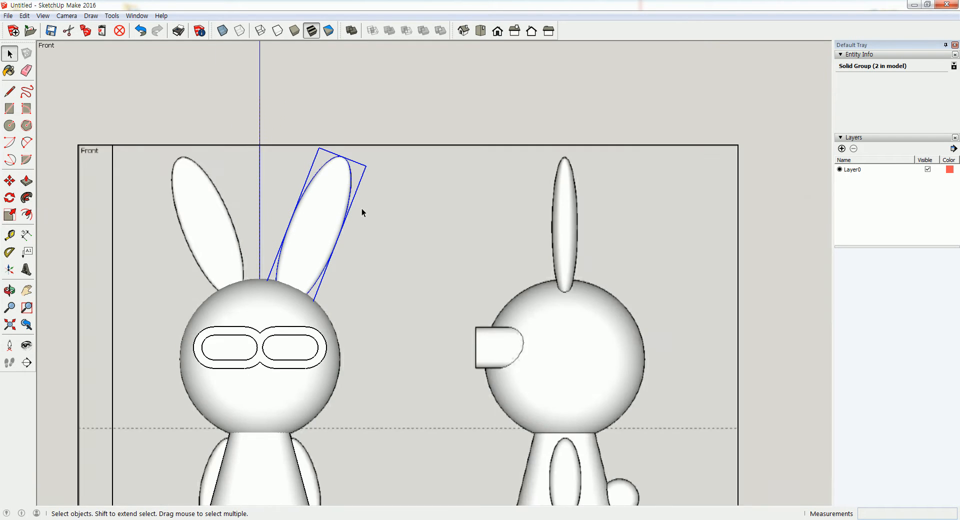
{"action": "scroll", "coordinate": [362, 208], "scroll_direction": "down", "scroll_amount": 3}
{"action": "left_click", "coordinate": [10, 180]}
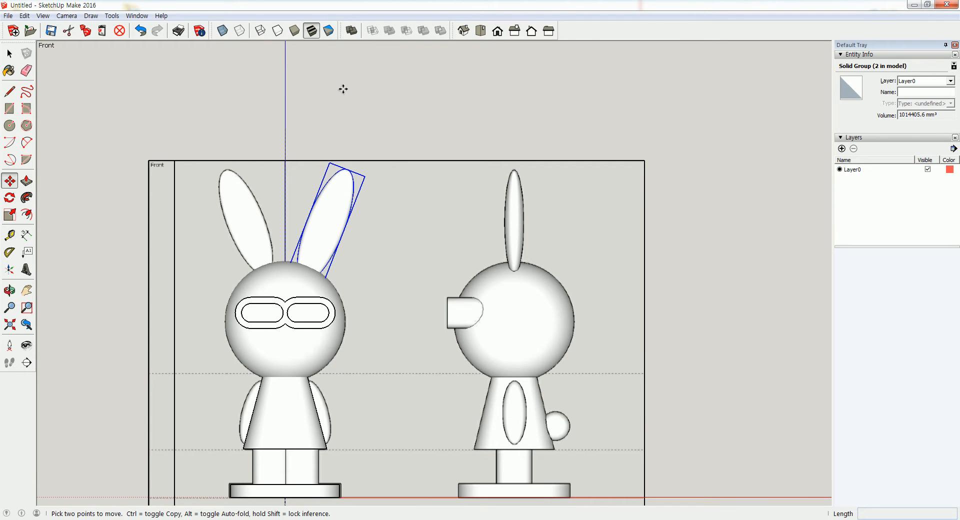
{"action": "left_click", "coordinate": [343, 89], "text": "ctrl"}
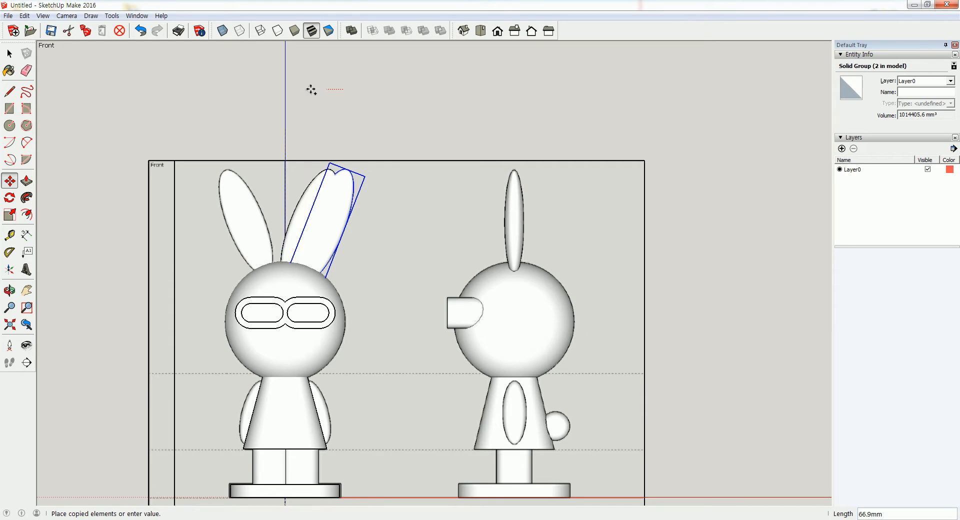
{"action": "left_click", "coordinate": [256, 89]}
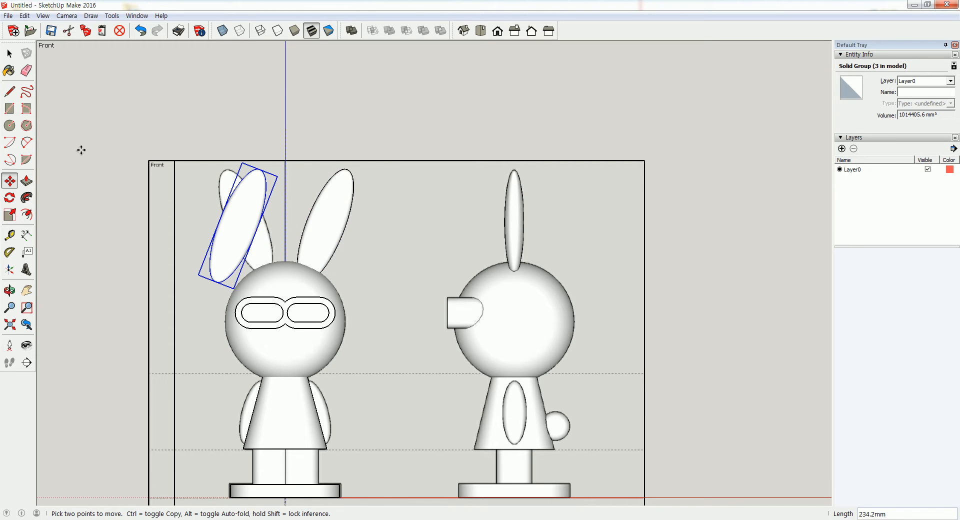
Explode the copied ear group into loose geometry.
{"action": "left_click", "coordinate": [9, 54]}
{"action": "right_click", "coordinate": [246, 217]}
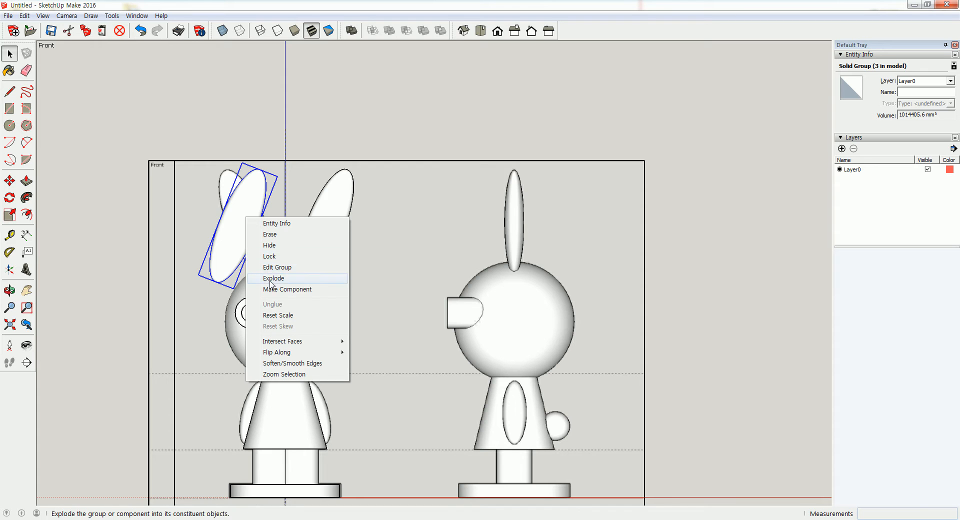
{"action": "left_click", "coordinate": [265, 278]}
{"action": "left_click", "coordinate": [250, 207]}
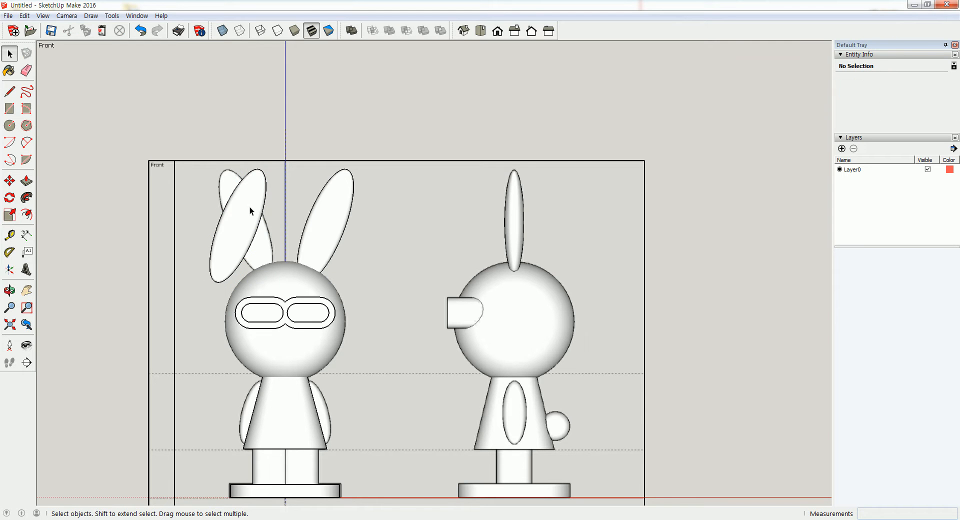
Flip the exploded ear copy along the red direction so it leans outward, and group its geometry.
{"action": "left_click", "coordinate": [244, 196]}
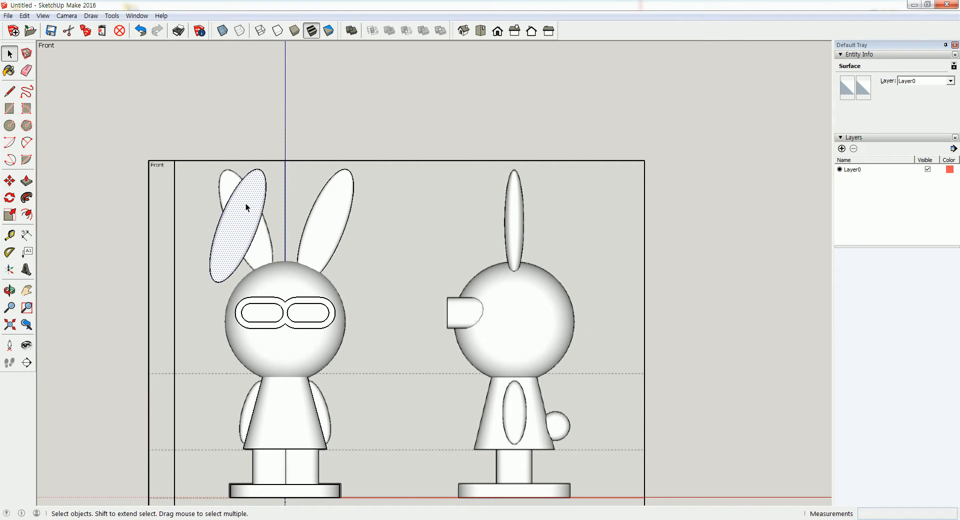
{"action": "right_click", "coordinate": [246, 204]}
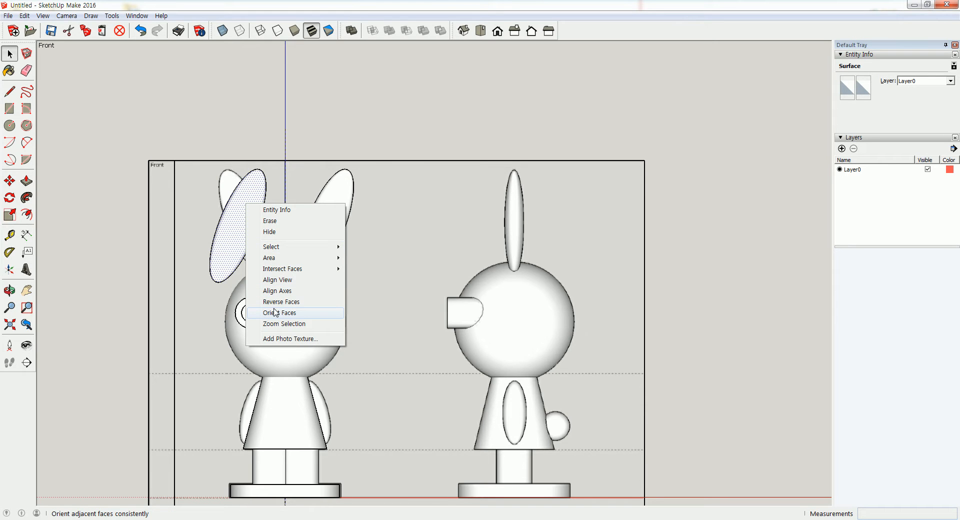
{"action": "left_click", "coordinate": [236, 212]}
{"action": "triple_click", "coordinate": [236, 212]}
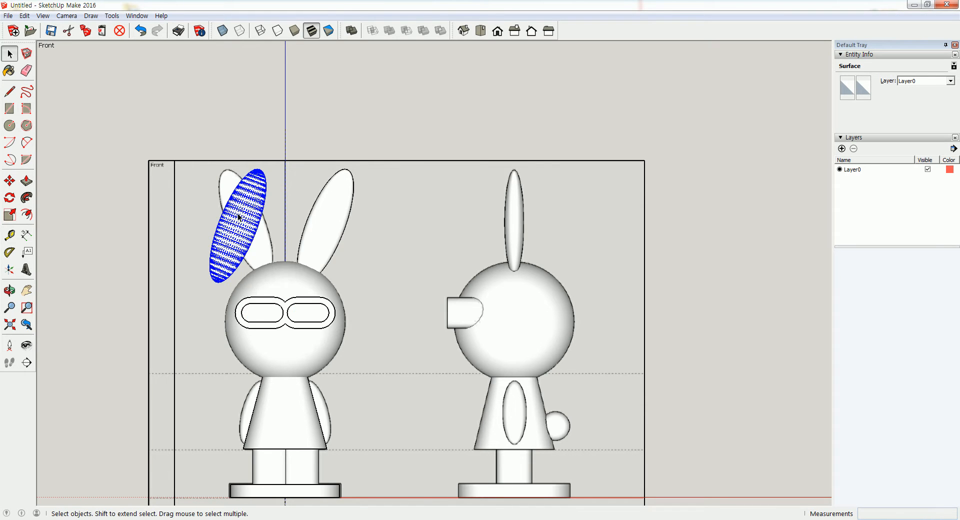
{"action": "right_click", "coordinate": [239, 213]}
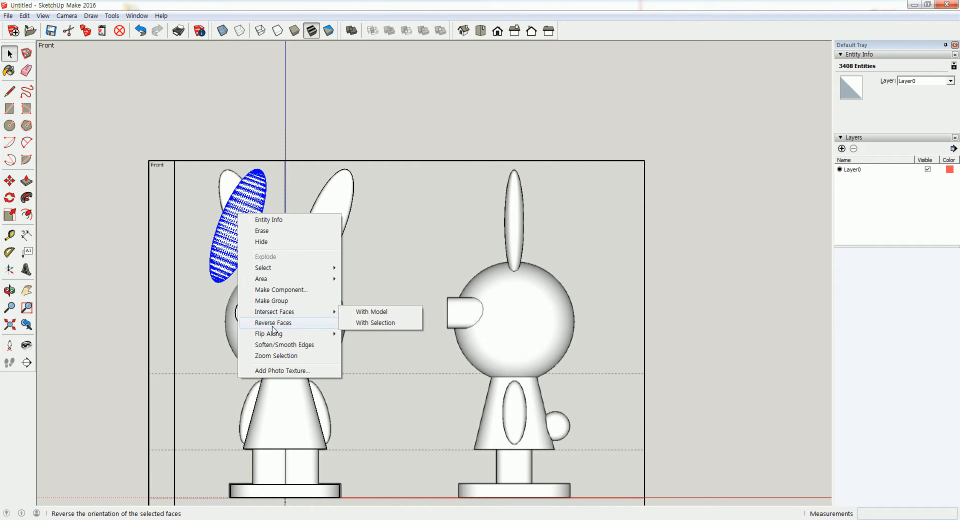
{"action": "mouse_move", "coordinate": [272, 339]}
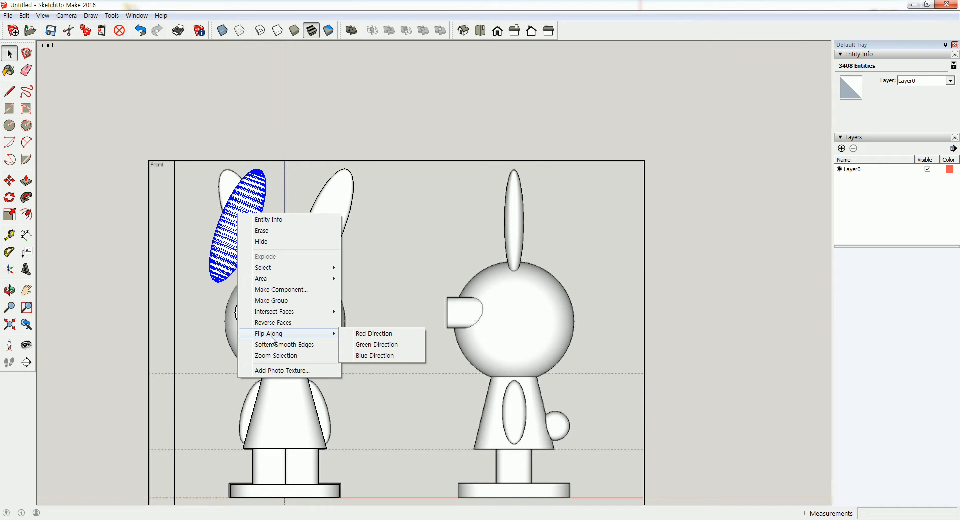
{"action": "left_click", "coordinate": [370, 336]}
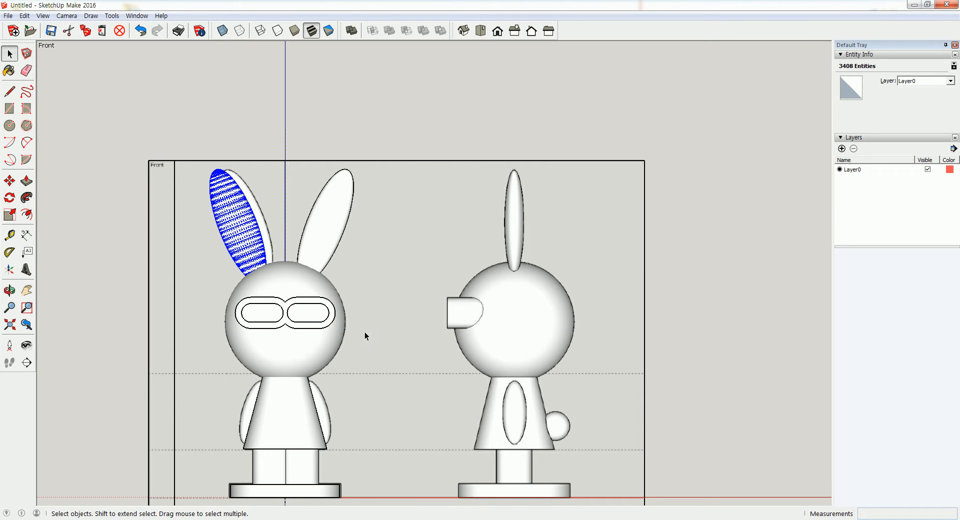
{"action": "right_click", "coordinate": [232, 203]}
{"action": "left_click", "coordinate": [265, 289]}
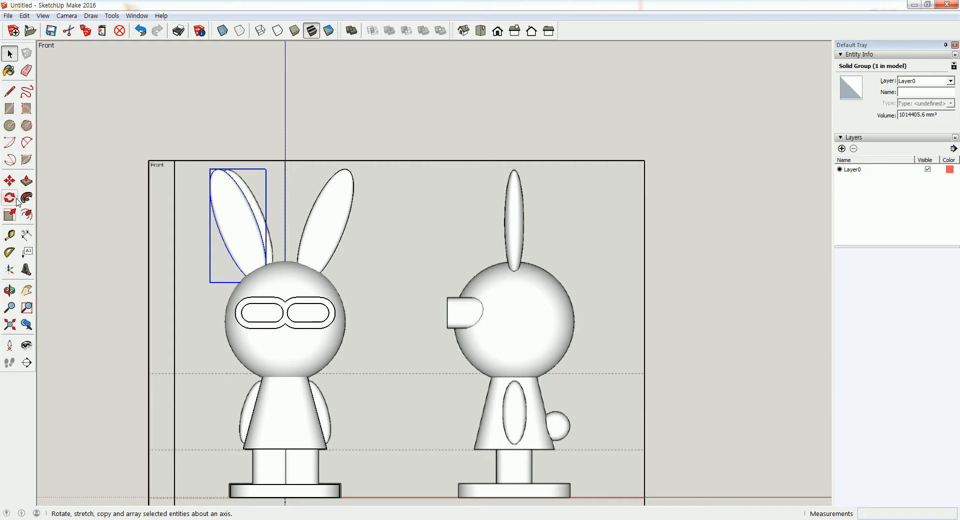
Move the mirrored ear group about 24 mm along the red axis onto the front reference ear.
{"action": "left_click", "coordinate": [9, 181]}
{"action": "scroll", "coordinate": [227, 141], "scroll_direction": "up", "scroll_amount": 3}
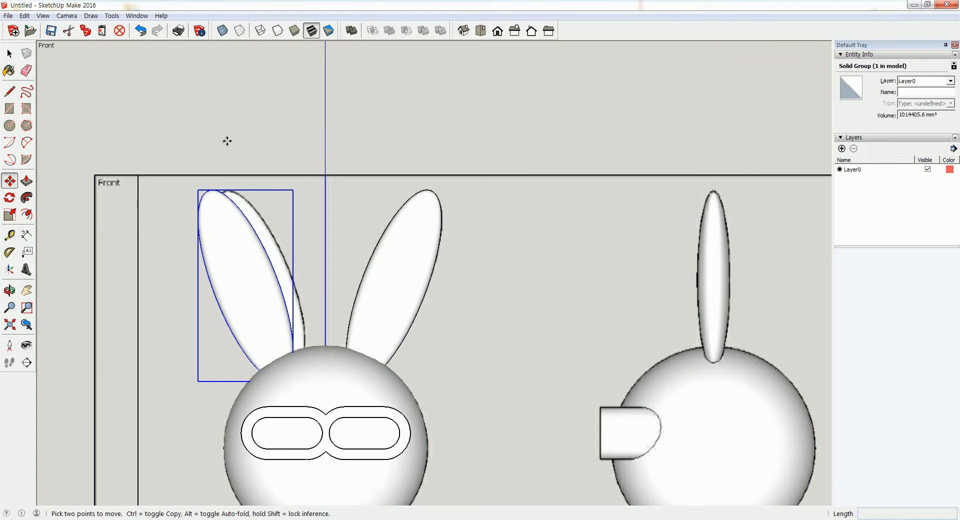
{"action": "left_click", "coordinate": [227, 141]}
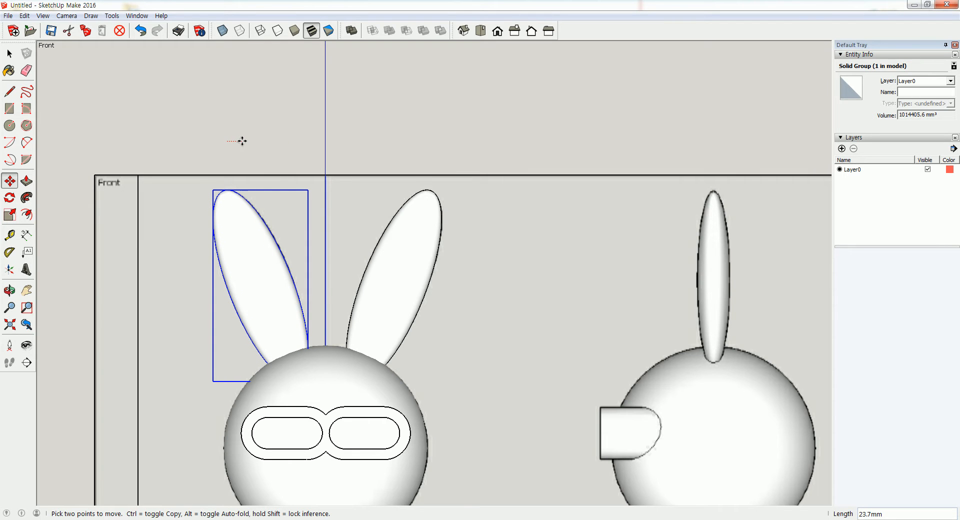
{"action": "left_click", "coordinate": [10, 53]}
{"action": "left_click", "coordinate": [183, 107]}
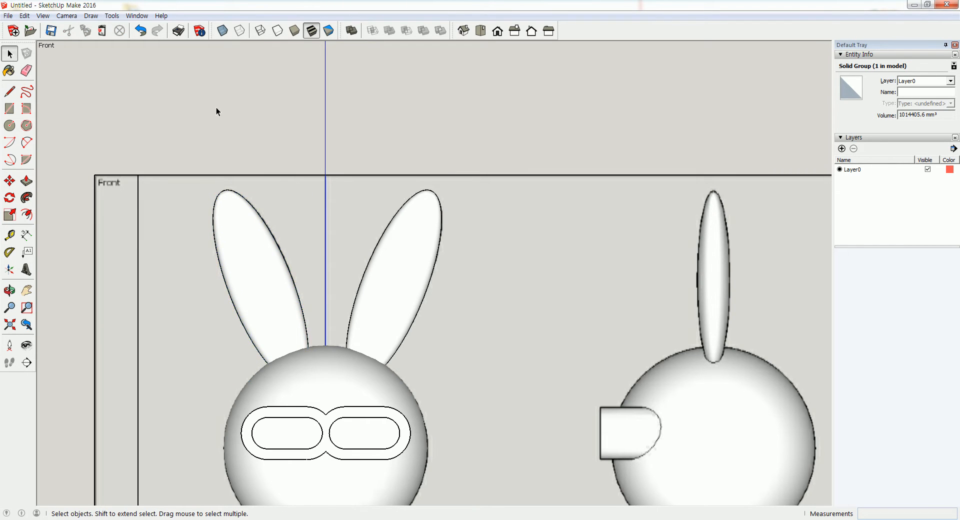
Copy the head sphere along the red axis to beside the body, and lower the copy about 208 mm.
{"action": "scroll", "coordinate": [210, 115], "scroll_direction": "down", "scroll_amount": 3}
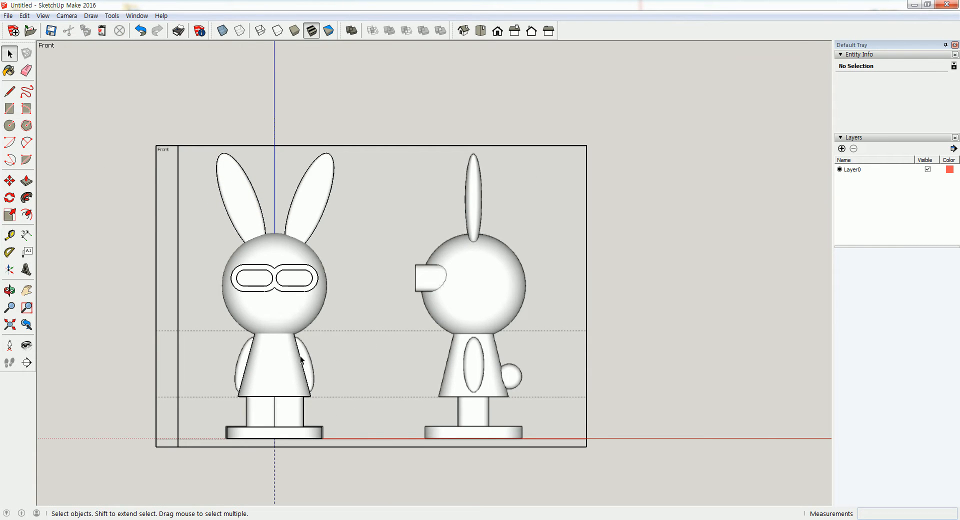
{"action": "left_click", "coordinate": [310, 307]}
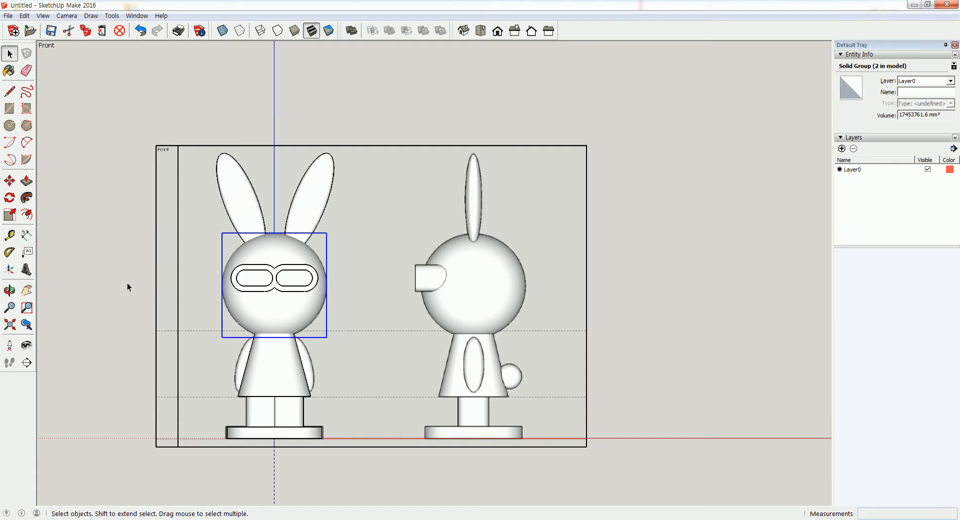
{"action": "left_click", "coordinate": [9, 180]}
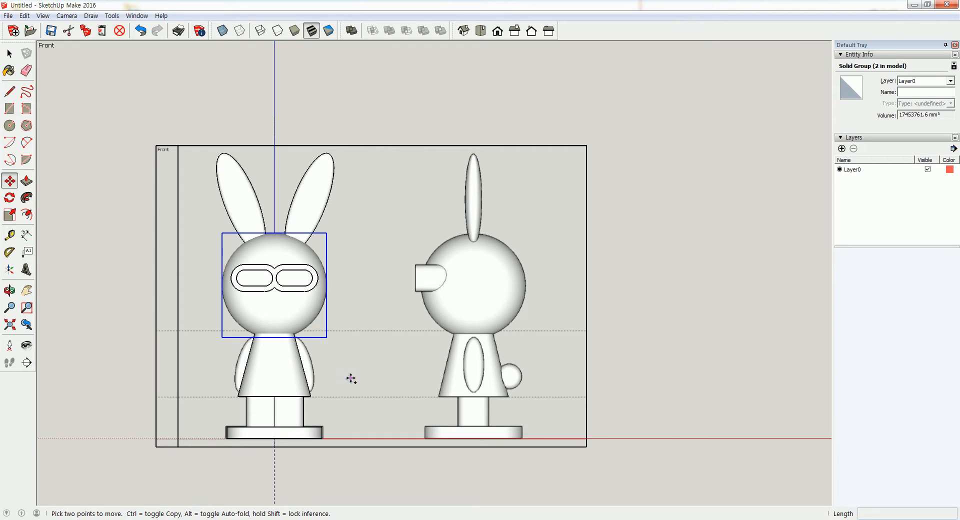
{"action": "key", "text": "ctrl"}
{"action": "left_click", "coordinate": [351, 378]}
{"action": "left_click", "coordinate": [426, 380]}
{"action": "left_click", "coordinate": [629, 310]}
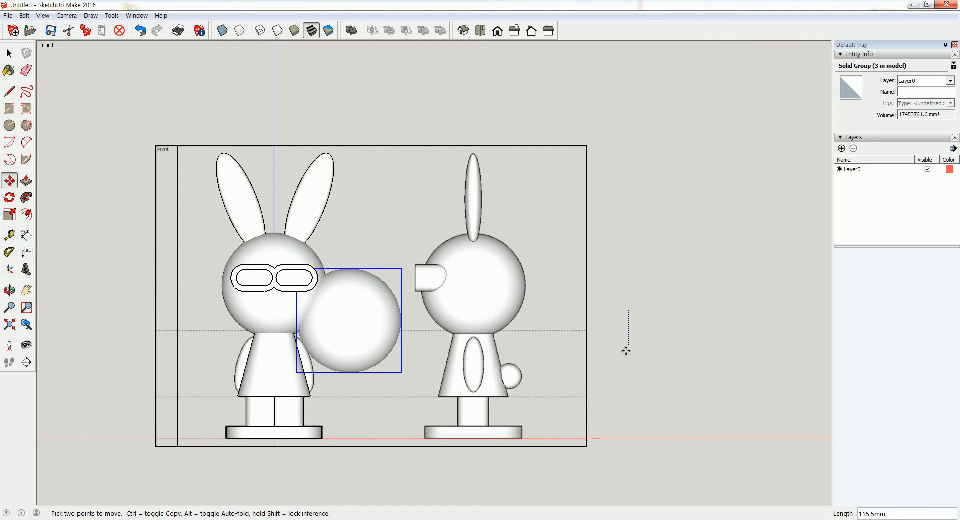
{"action": "left_click", "coordinate": [625, 378]}
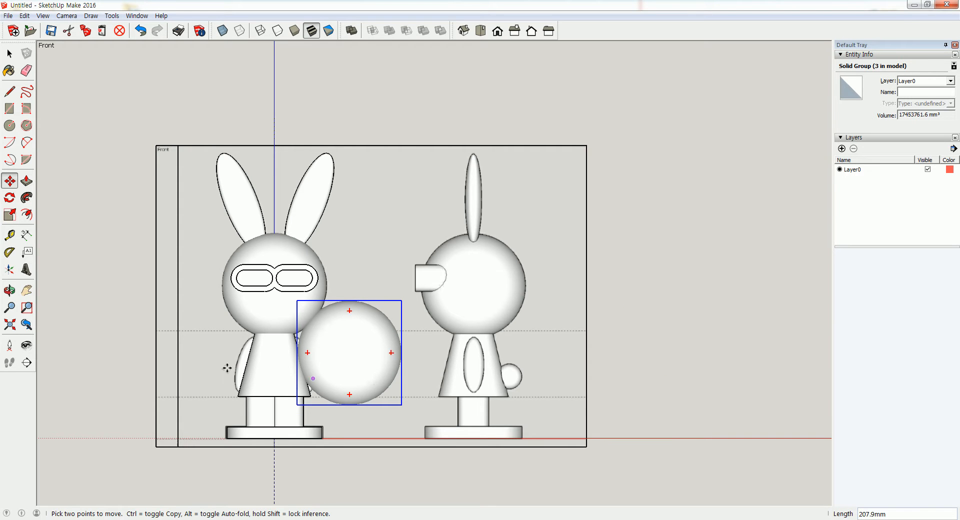
Scale the copied sphere into a slim upright ellipsoid for the arm, with a green-axis factor of 0.73.
{"action": "left_click", "coordinate": [10, 214]}
{"action": "middle_click_drag", "start_coordinate": [401, 278], "coordinate": [223, 392]}
{"action": "scroll", "coordinate": [414, 346], "scroll_direction": "up", "scroll_amount": 1}
{"action": "left_click_drag", "start_coordinate": [418, 336], "coordinate": [358, 328]}
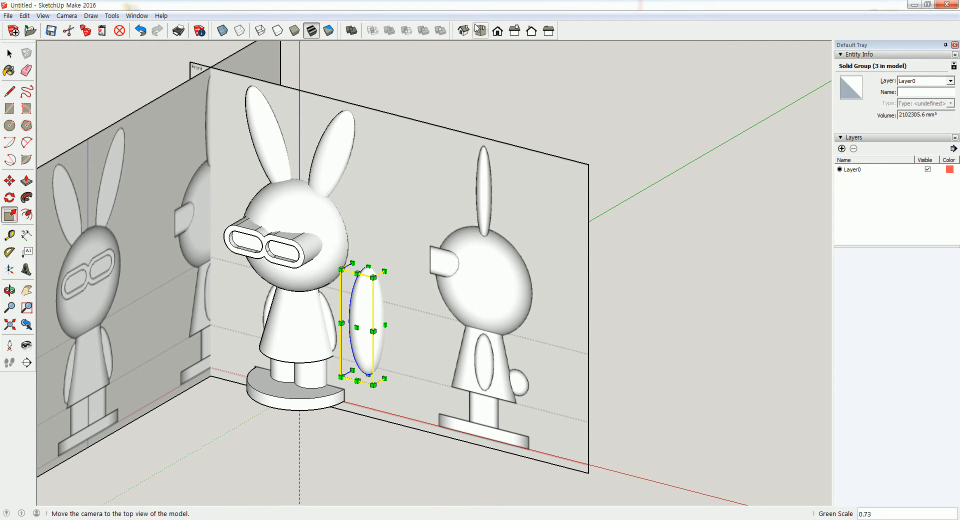
Shorten the arm ellipsoid with a blue-axis scale of 0.73, and reduce its overall size uniformly toward the reference arm.
{"action": "left_click", "coordinate": [498, 31]}
{"action": "middle_click_drag", "start_coordinate": [439, 272], "coordinate": [415, 278]}
{"action": "left_click_drag", "start_coordinate": [415, 278], "coordinate": [418, 295]}
{"action": "left_click", "coordinate": [498, 31]}
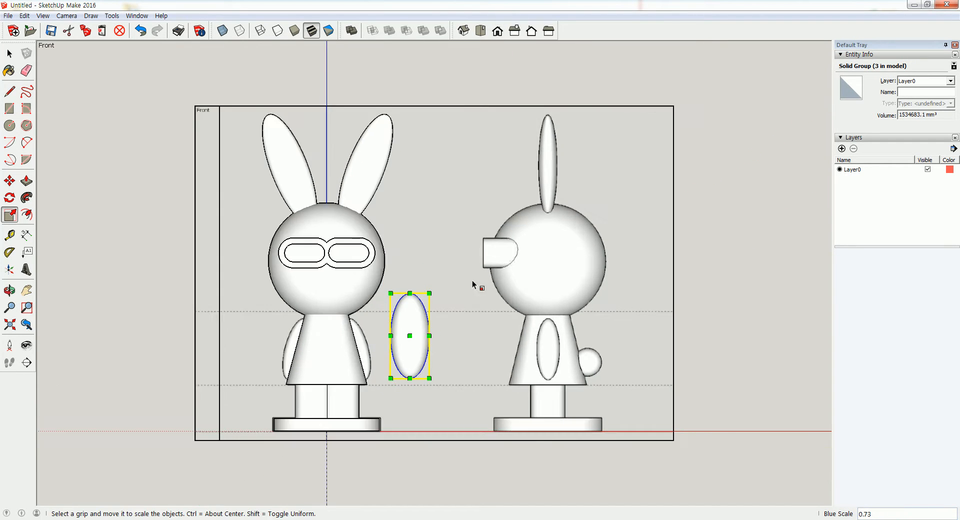
{"action": "middle_click_drag", "start_coordinate": [439, 337], "coordinate": [427, 303]}
{"action": "left_click_drag", "start_coordinate": [427, 278], "coordinate": [424, 285]}
{"action": "left_click", "coordinate": [10, 53]}
{"action": "left_click", "coordinate": [498, 31]}
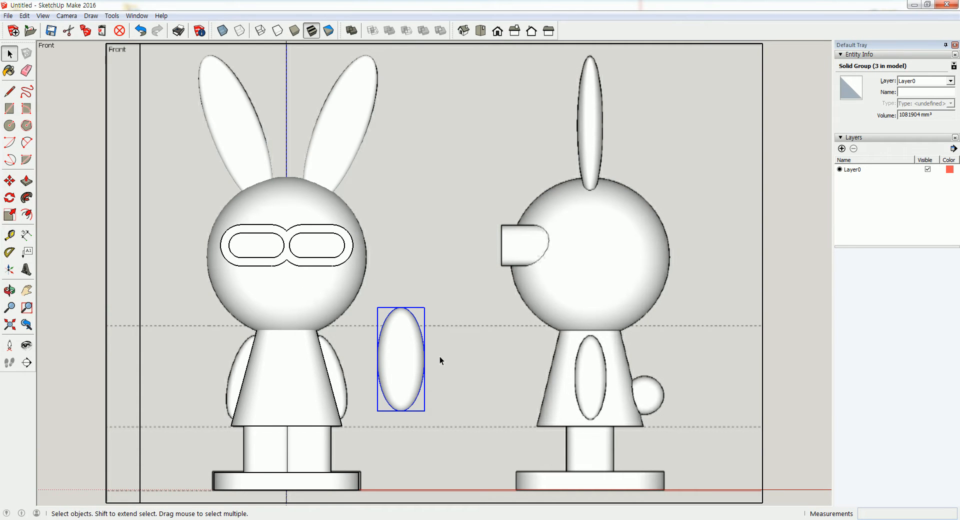
{"action": "left_click", "coordinate": [516, 31]}
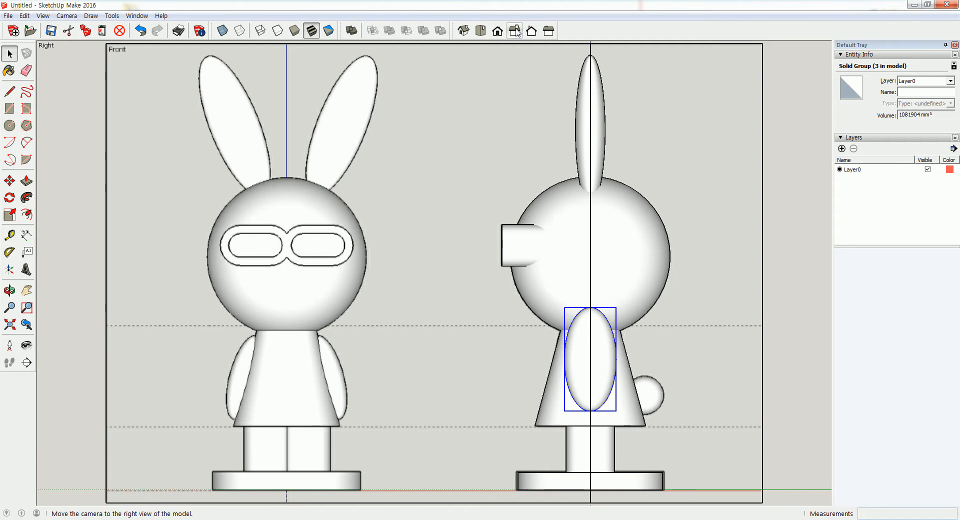
{"action": "left_click", "coordinate": [222, 31]}
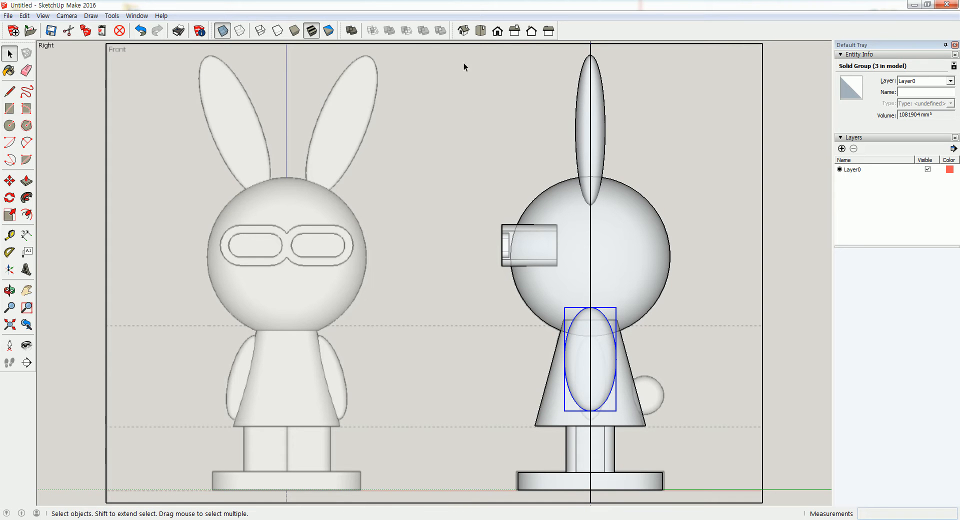
{"action": "left_click", "coordinate": [464, 31]}
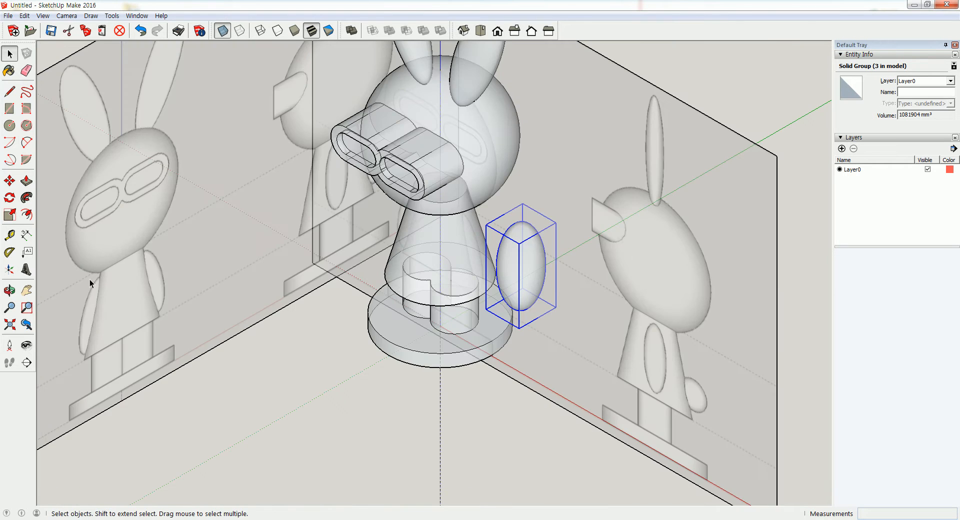
{"action": "left_click", "coordinate": [9, 215]}
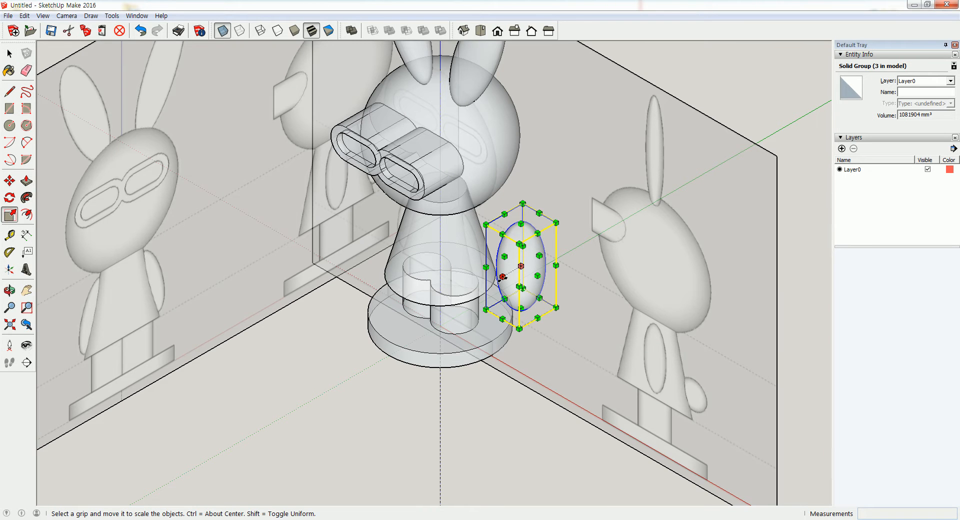
{"action": "left_click", "coordinate": [502, 276]}
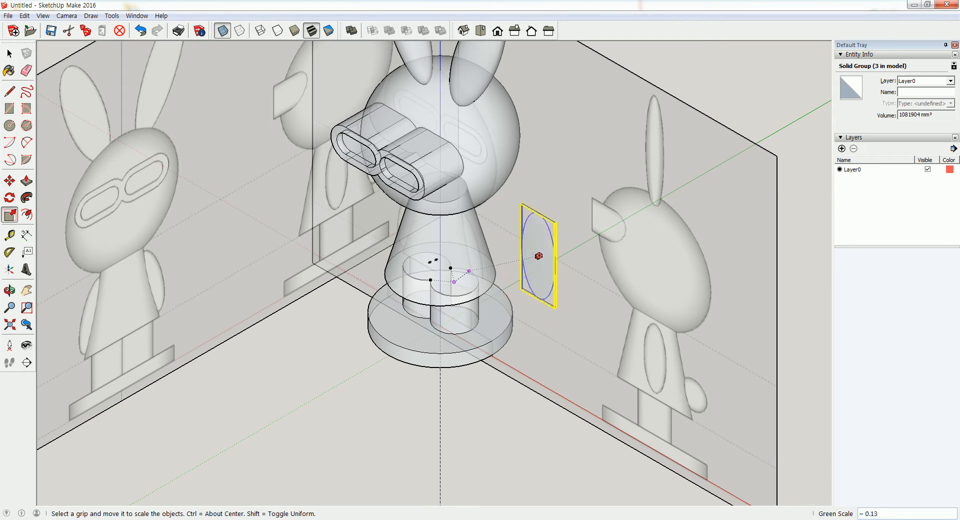
{"action": "left_click", "coordinate": [10, 53]}
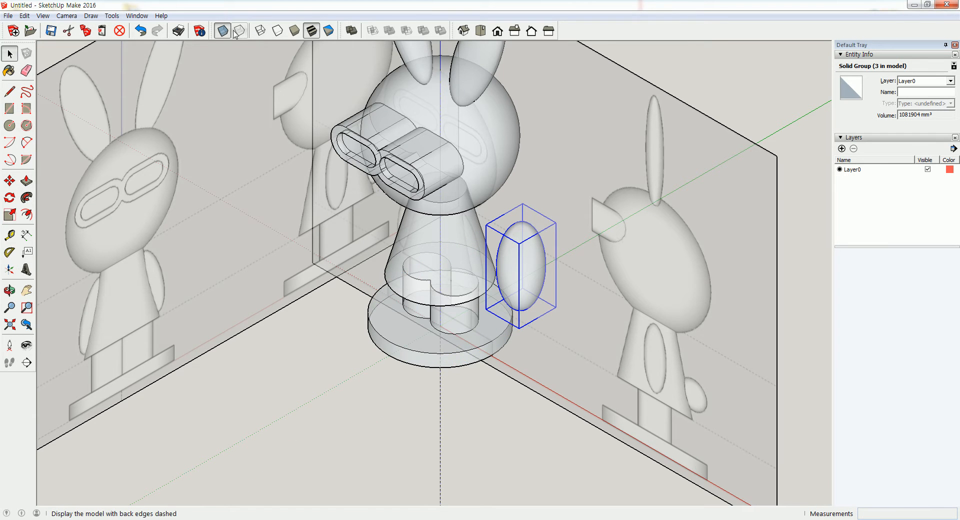
{"action": "left_click", "coordinate": [223, 31]}
Scale the arm ellipsoid thinner along the green axis, and check its width against the reference arm in the right view.
{"action": "scroll", "coordinate": [539, 269], "scroll_direction": "up", "scroll_amount": 3}
{"action": "left_click", "coordinate": [9, 216]}
{"action": "left_click_drag", "start_coordinate": [483, 277], "coordinate": [492, 272]}
{"action": "left_click", "coordinate": [9, 56]}
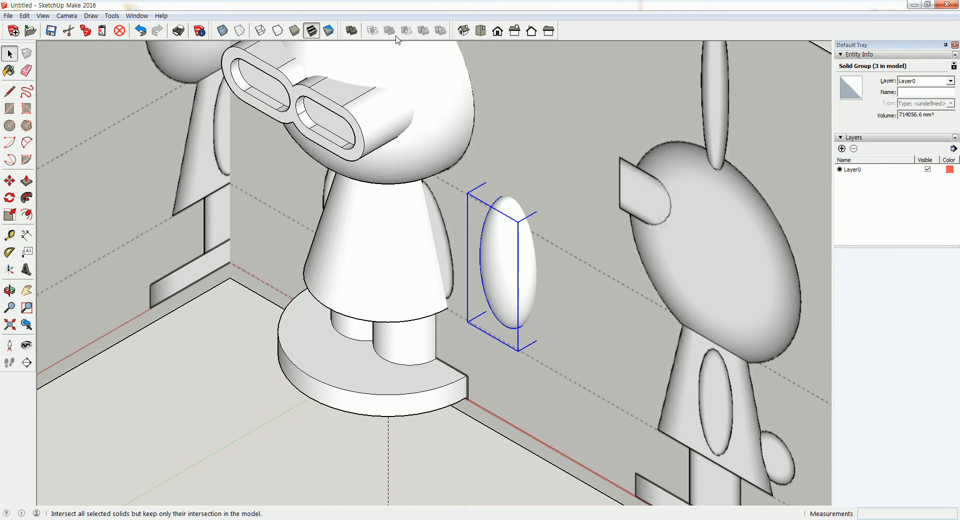
{"action": "left_click", "coordinate": [515, 31]}
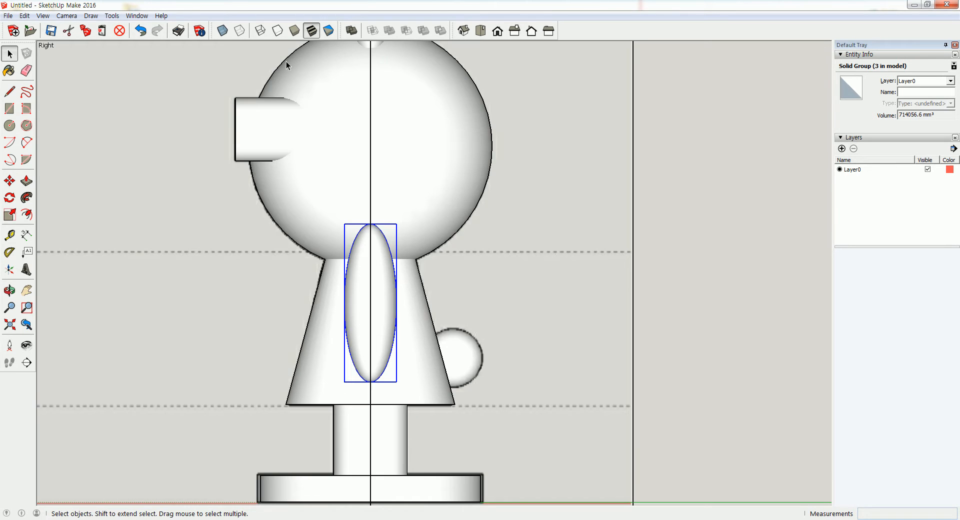
{"action": "left_click", "coordinate": [219, 31]}
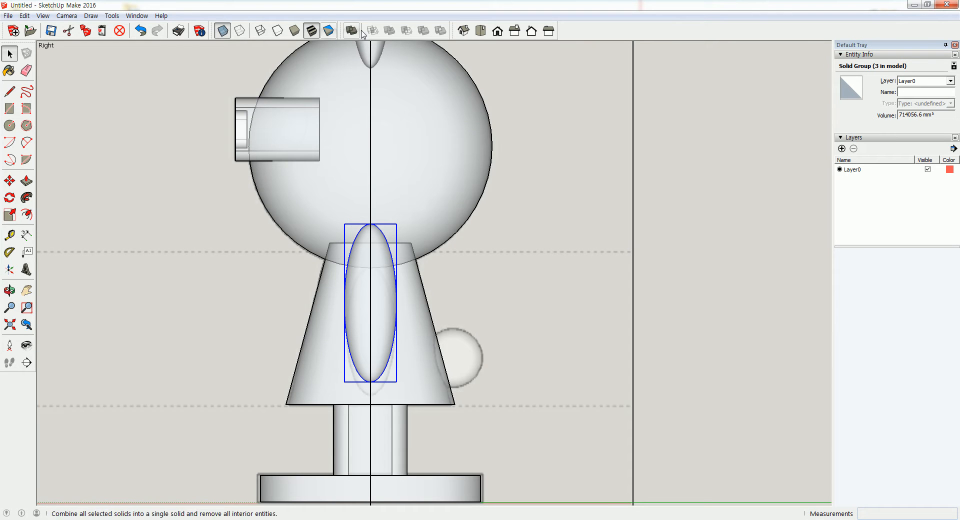
{"action": "left_click", "coordinate": [220, 32]}
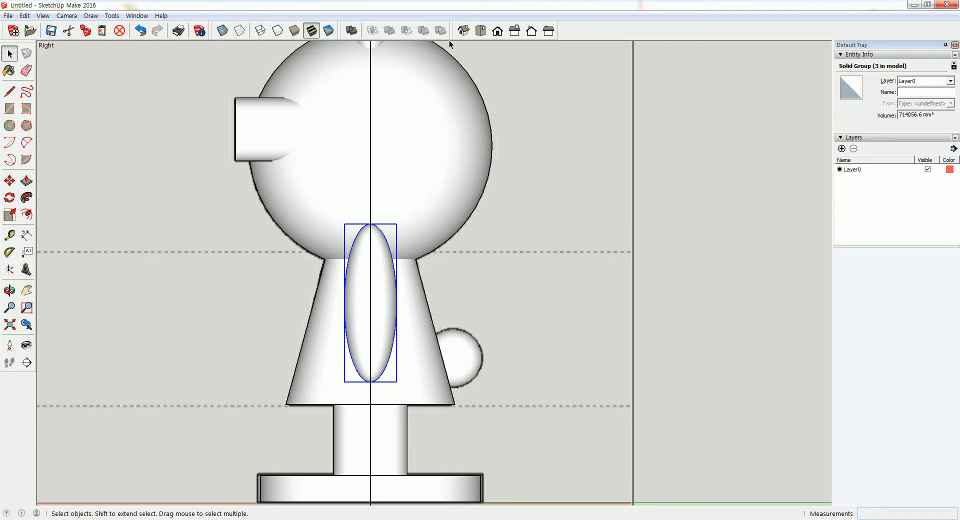
Rotate the arm ellipsoid about 13 degrees toward the body in the front plane, around a point just below its lower end.
{"action": "left_click", "coordinate": [462, 30]}
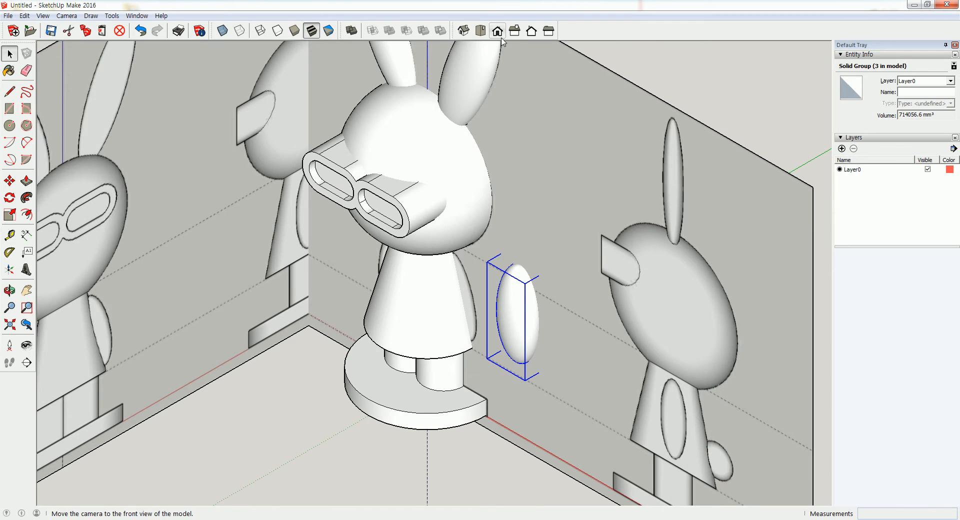
{"action": "left_click", "coordinate": [497, 31]}
{"action": "middle_click_drag", "start_coordinate": [478, 286], "coordinate": [472, 149]}
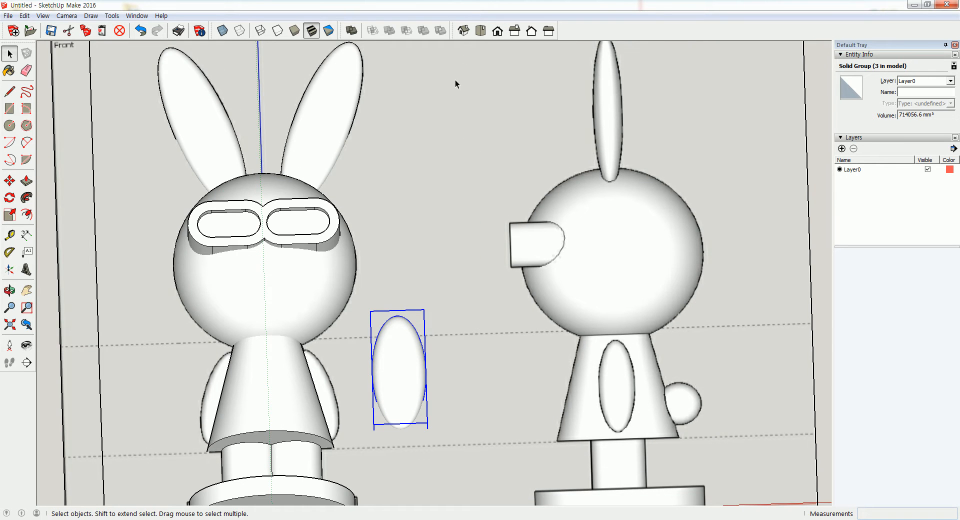
{"action": "left_click", "coordinate": [497, 31]}
{"action": "middle_click_drag", "start_coordinate": [462, 347], "coordinate": [443, 208], "text": "shift"}
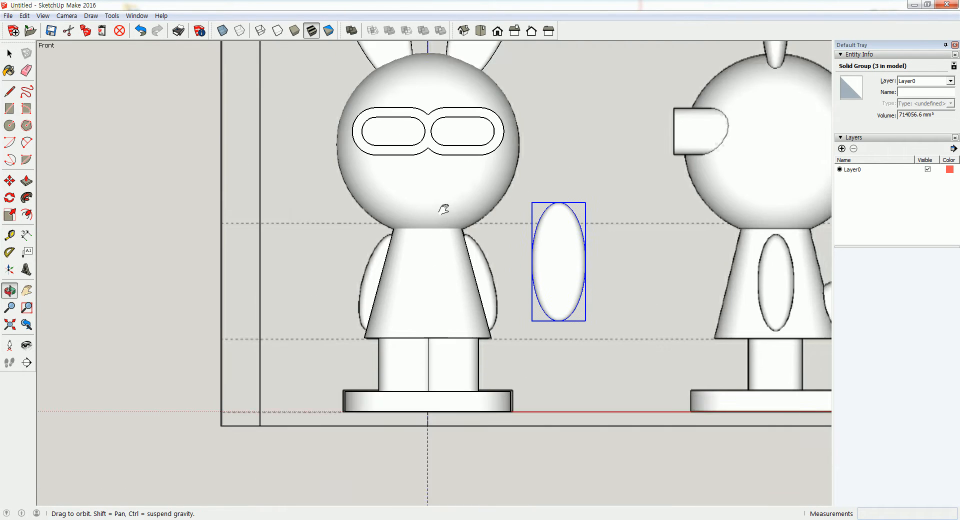
{"action": "scroll", "coordinate": [510, 277], "scroll_direction": "up", "scroll_amount": 2}
{"action": "middle_click_drag", "start_coordinate": [509, 276], "coordinate": [381, 278], "text": "shift"}
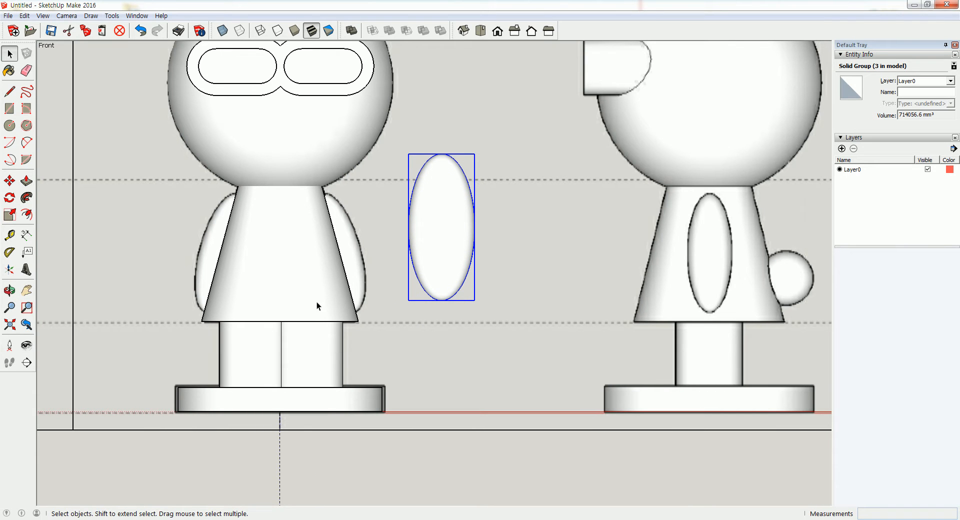
{"action": "left_click", "coordinate": [10, 198]}
{"action": "left_click", "coordinate": [444, 340]}
{"action": "left_click", "coordinate": [441, 112]}
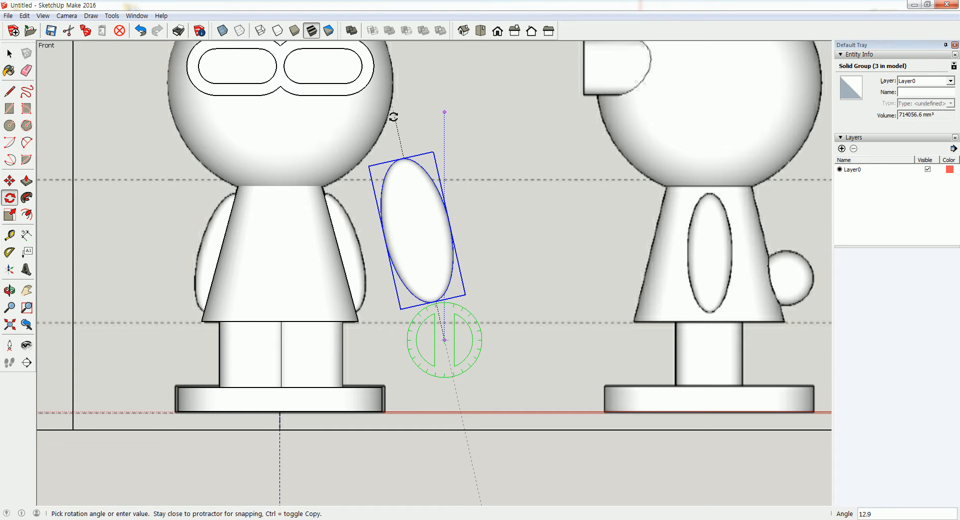
{"action": "left_click", "coordinate": [389, 112]}
Move the tilted arm ellipsoid about 60 mm along the red axis toward the body, over the front reference arm.
{"action": "left_click", "coordinate": [10, 180]}
{"action": "left_click", "coordinate": [491, 388]}
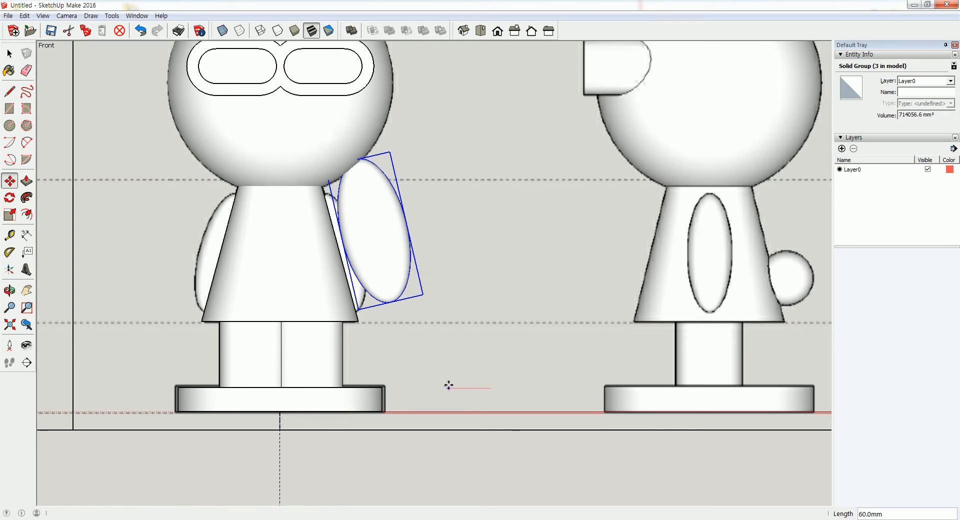
{"action": "left_click", "coordinate": [505, 323]}
{"action": "middle_click_drag", "start_coordinate": [490, 293], "coordinate": [399, 376]}
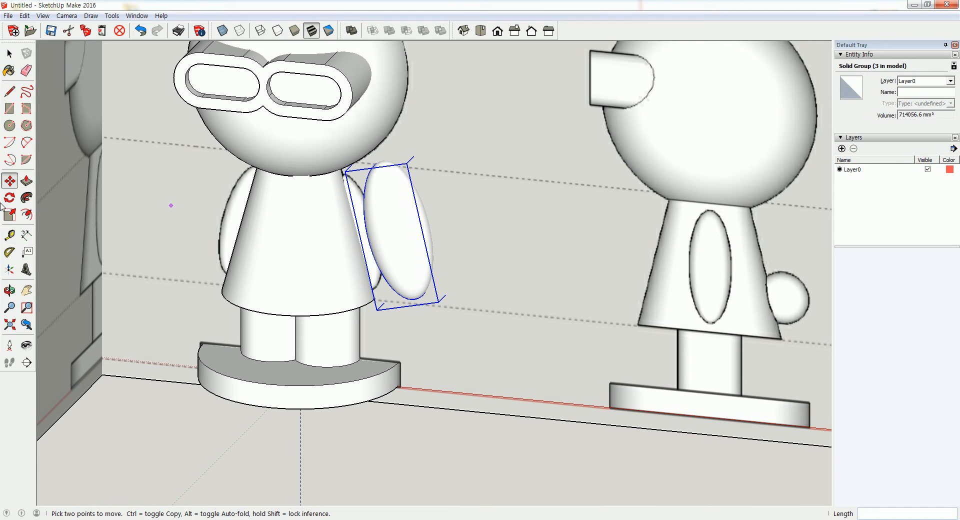
Shorten the tilted arm ellipsoid with a blue-axis scale of 0.91 about its center, and check it in the front view.
{"action": "left_click", "coordinate": [9, 215]}
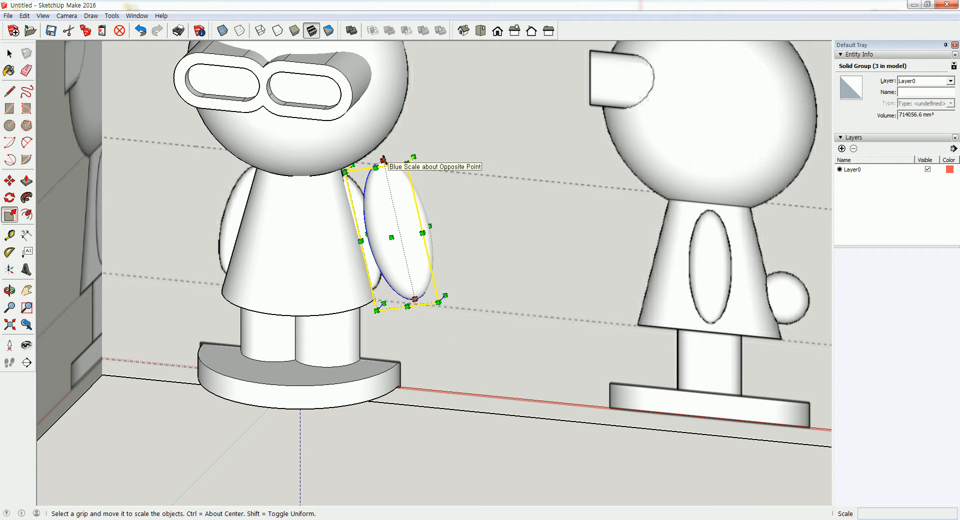
{"action": "left_click_drag", "start_coordinate": [383, 160], "coordinate": [384, 166]}
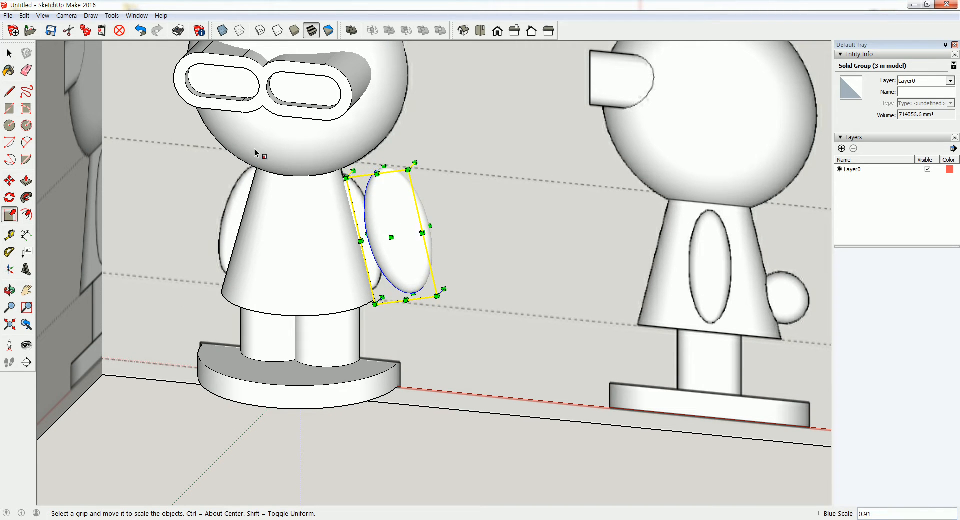
{"action": "left_click", "coordinate": [9, 54]}
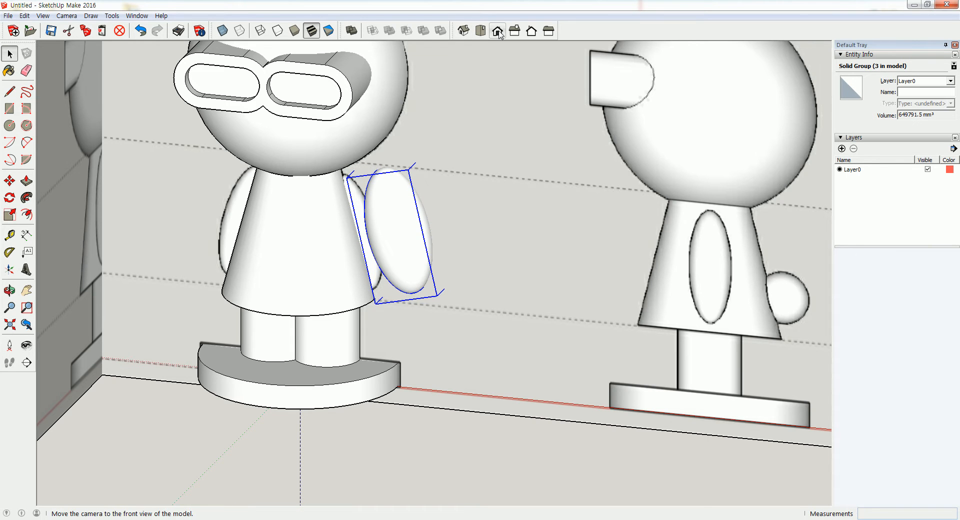
{"action": "left_click", "coordinate": [498, 31]}
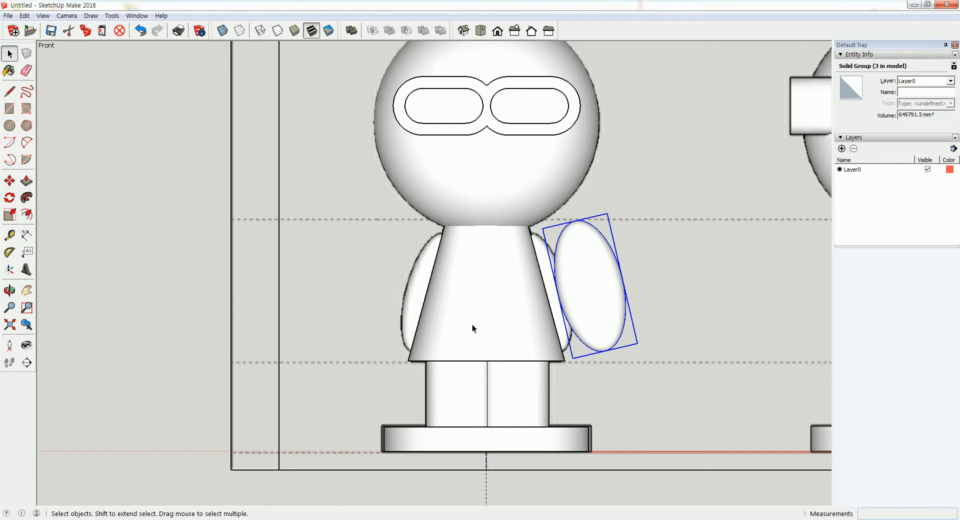
Narrow the arm ellipsoid with a red-axis scale of 0.89 about its center, and test its fit over the front reference arm.
{"action": "middle_click_drag", "start_coordinate": [560, 243], "coordinate": [595, 289]}
{"action": "left_click", "coordinate": [9, 214]}
{"action": "left_click_drag", "start_coordinate": [620, 292], "coordinate": [617, 293]}
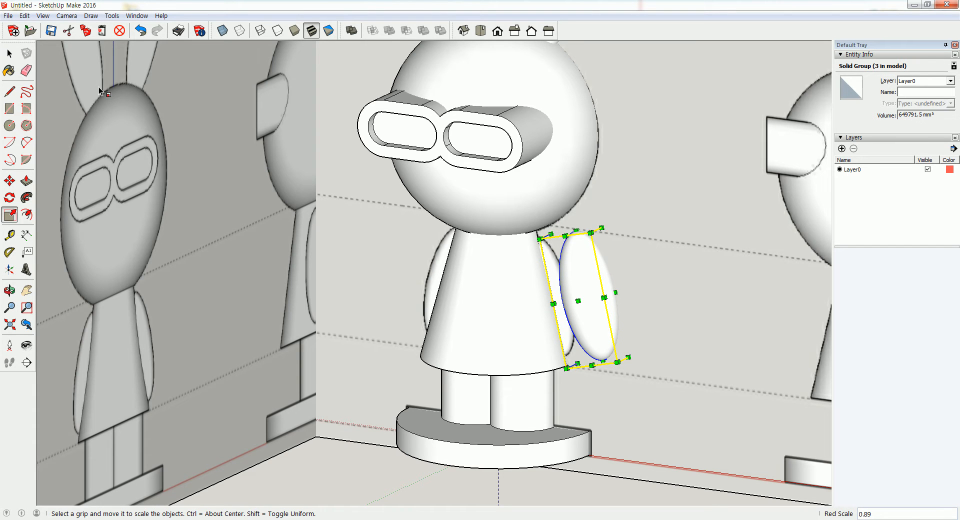
{"action": "left_click", "coordinate": [10, 54]}
{"action": "left_click", "coordinate": [498, 31]}
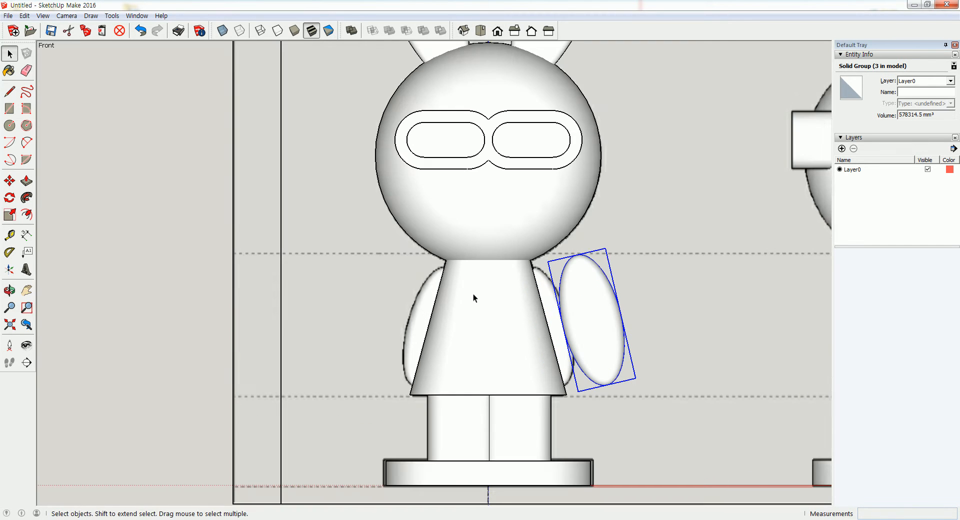
{"action": "left_click", "coordinate": [9, 180]}
{"action": "left_click", "coordinate": [701, 279]}
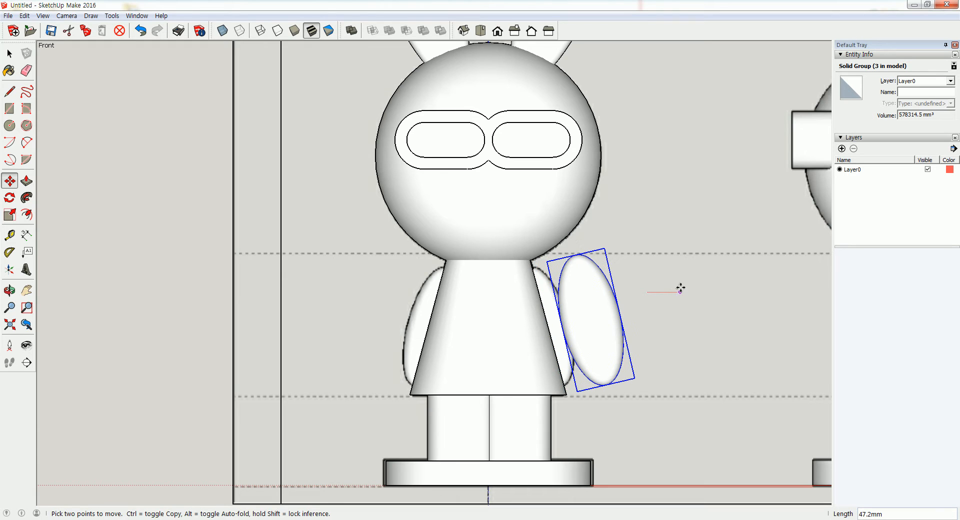
Shorten the arm ellipsoid once more along its blue axis by 0.91 about its center, and return to the front view.
{"action": "left_click", "coordinate": [463, 31]}
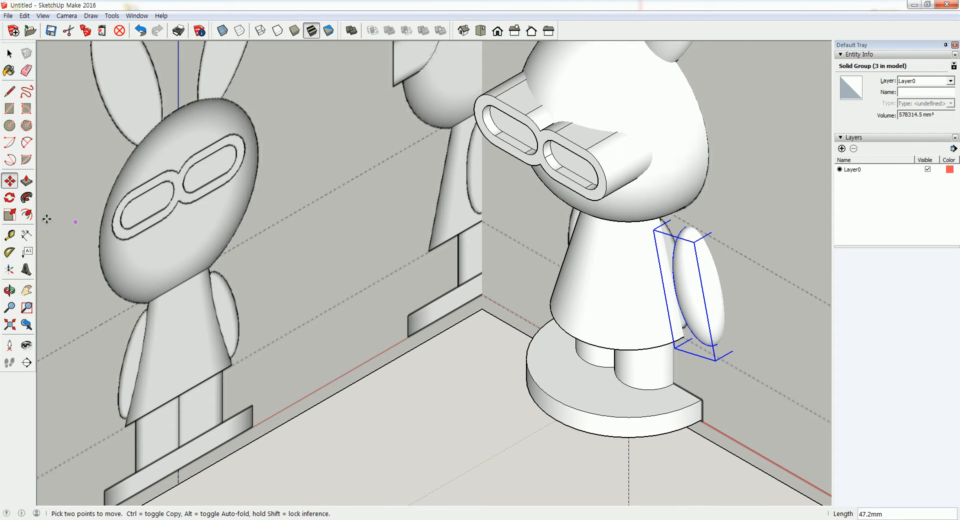
{"action": "left_click", "coordinate": [10, 214]}
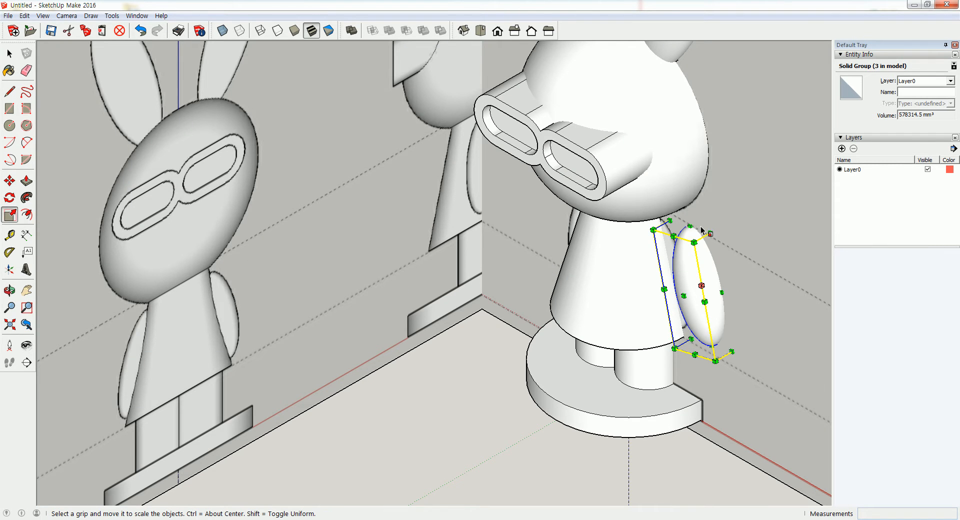
{"action": "left_click_drag", "start_coordinate": [691, 226], "coordinate": [639, 236]}
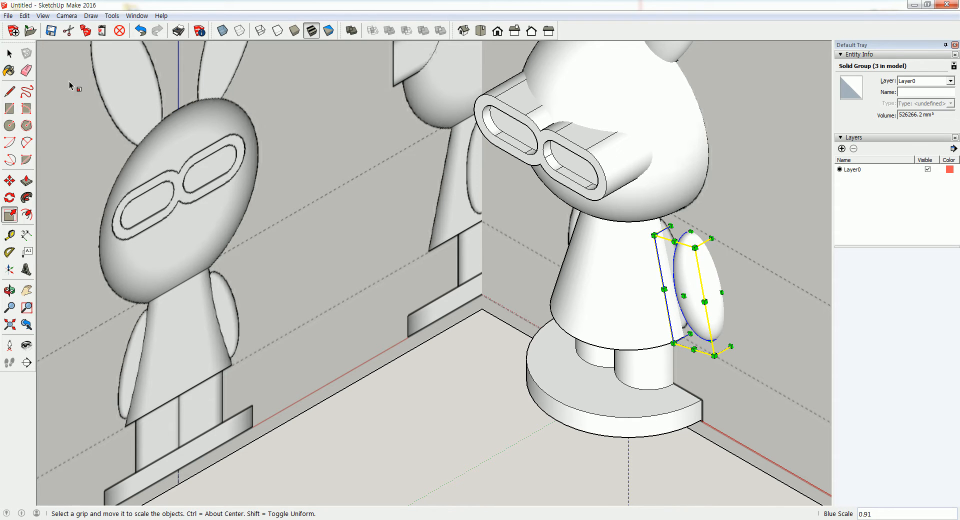
{"action": "left_click", "coordinate": [10, 54]}
{"action": "left_click", "coordinate": [498, 31]}
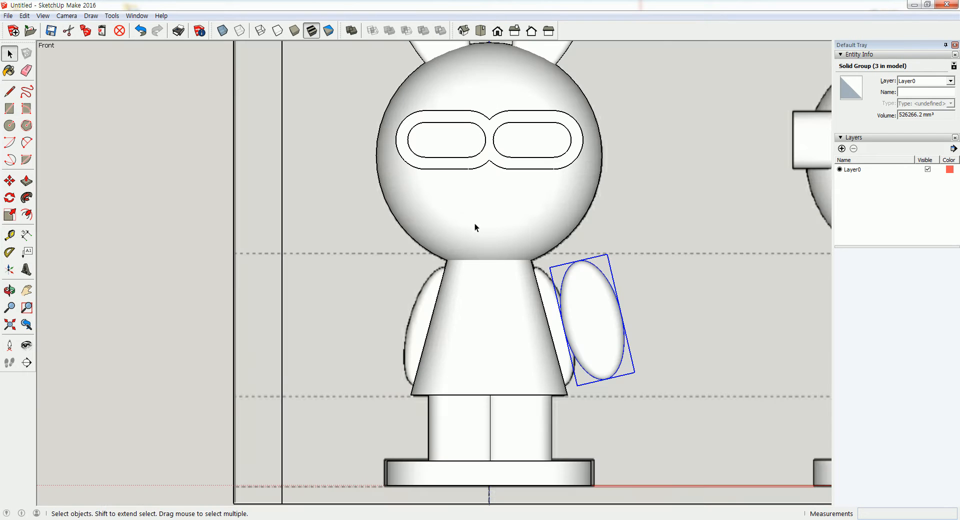
Move the arm ellipsoid inward onto the front reference arm, then nudge it slightly down and about 9 mm further toward the body.
{"action": "key", "text": "m"}
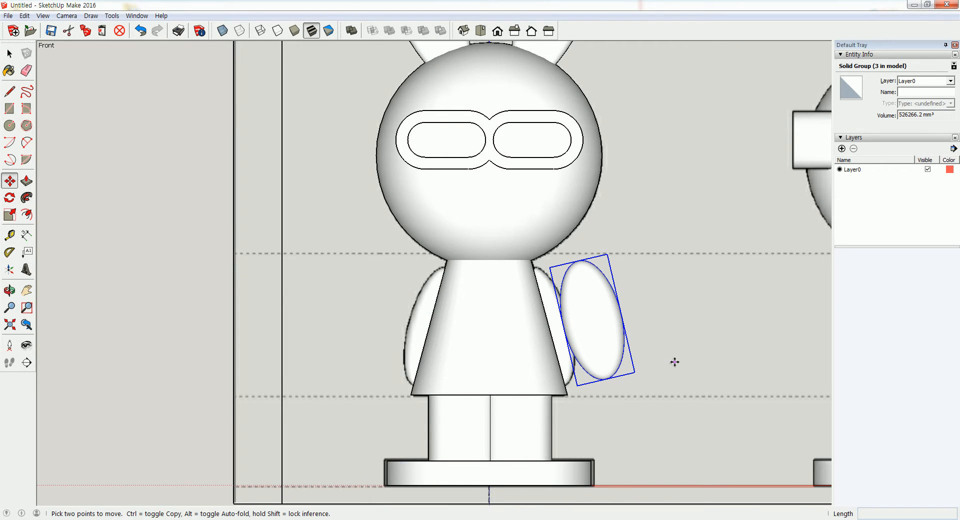
{"action": "left_click", "coordinate": [675, 361]}
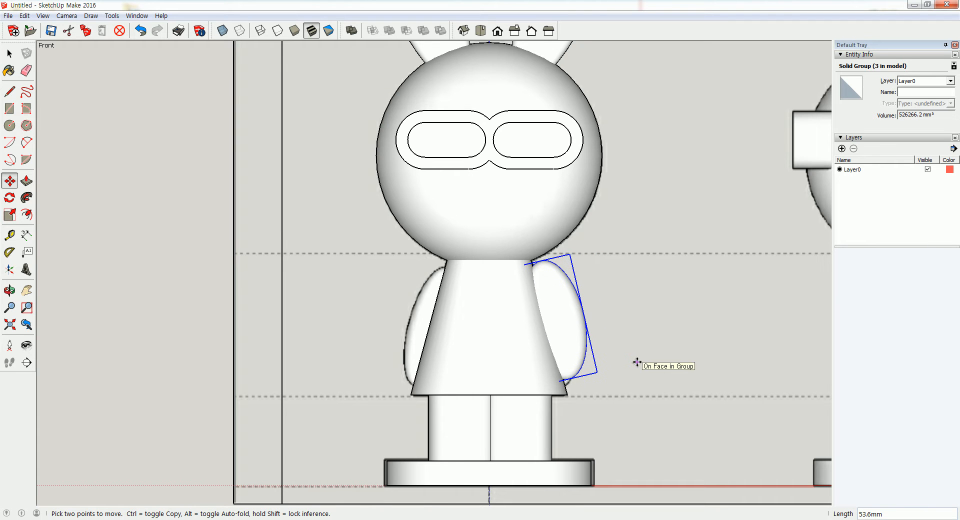
{"action": "left_click", "coordinate": [634, 362]}
{"action": "scroll", "coordinate": [634, 362], "scroll_direction": "up", "scroll_amount": 1}
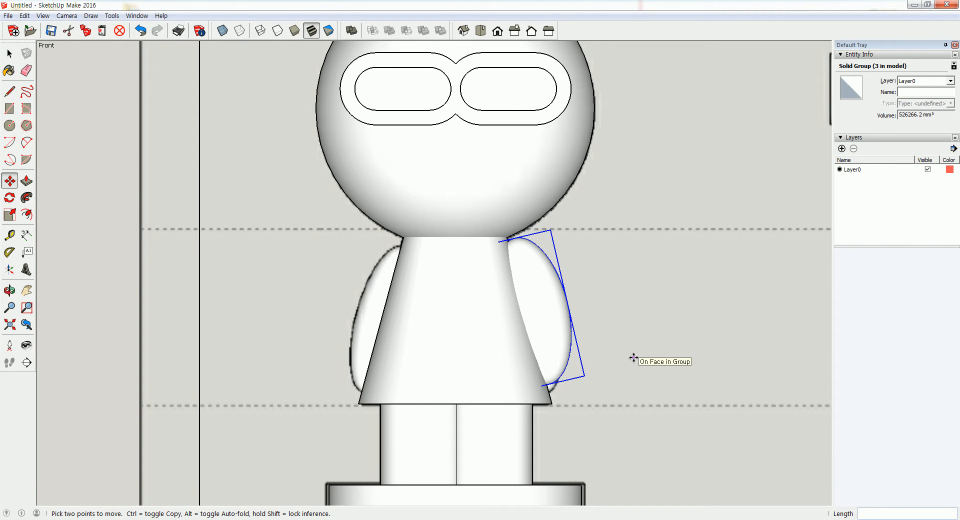
{"action": "left_click", "coordinate": [627, 328]}
{"action": "left_click", "coordinate": [628, 338]}
{"action": "left_click", "coordinate": [657, 349]}
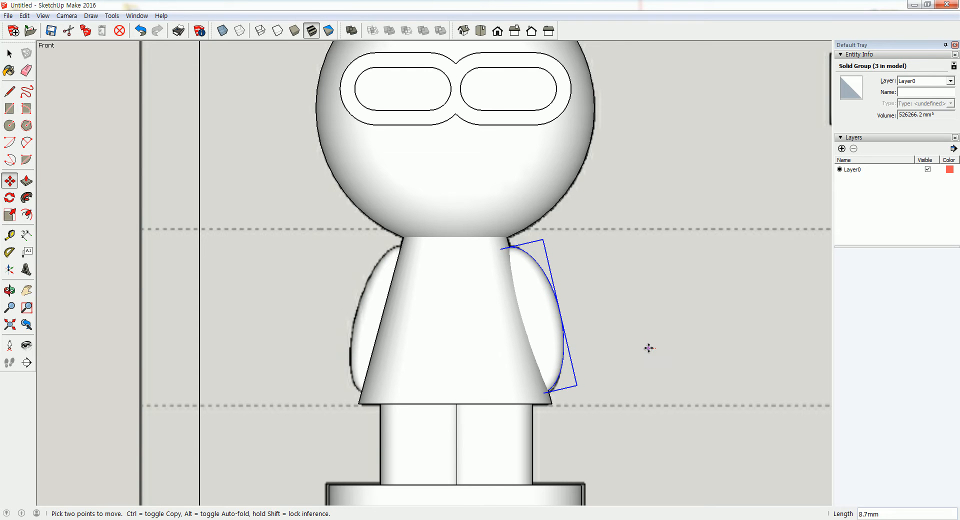
{"action": "left_click", "coordinate": [648, 348]}
Copy the finished arm along the red axis to just outside the opposite side of the body.
{"action": "left_click", "coordinate": [10, 53]}
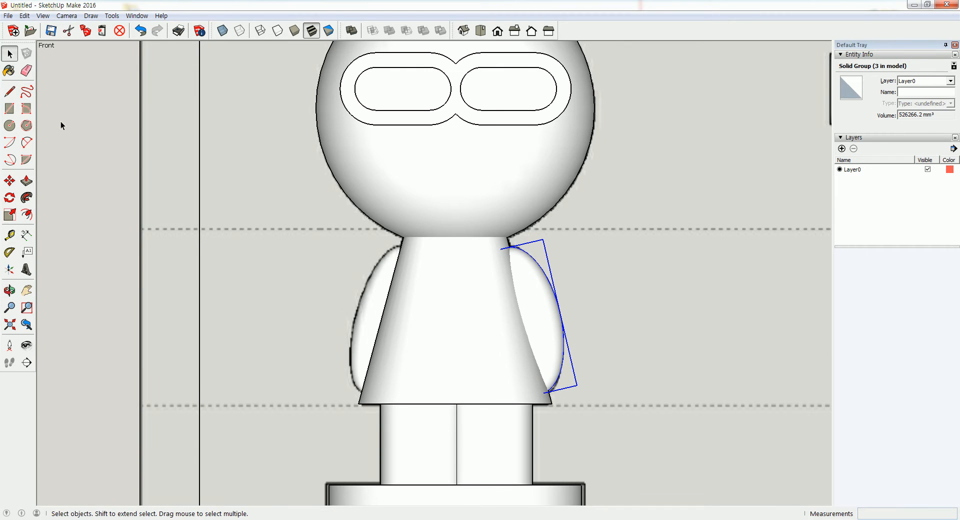
{"action": "scroll", "coordinate": [184, 235], "scroll_direction": "down", "scroll_amount": 1}
{"action": "left_click", "coordinate": [184, 235]}
{"action": "scroll", "coordinate": [441, 294], "scroll_direction": "down", "scroll_amount": 2}
{"action": "left_click", "coordinate": [458, 290]}
{"action": "scroll", "coordinate": [431, 296], "scroll_direction": "down", "scroll_amount": 1}
{"action": "left_click", "coordinate": [11, 181]}
{"action": "left_click", "coordinate": [15, 181]}
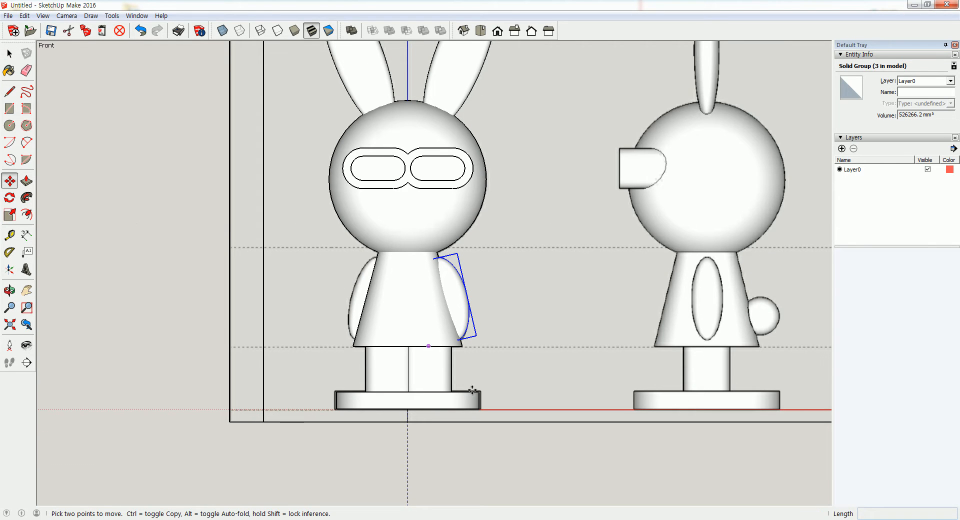
{"action": "left_click", "coordinate": [481, 442]}
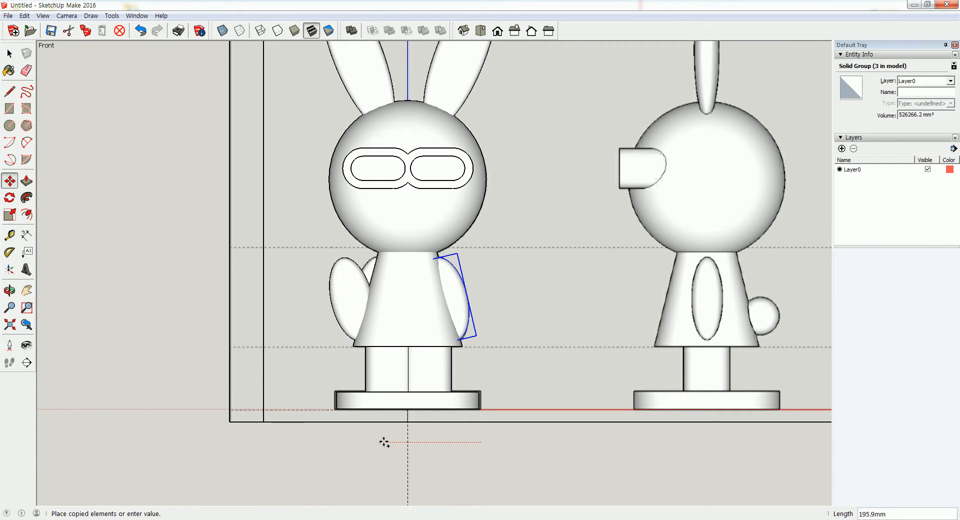
{"action": "left_click", "coordinate": [364, 442]}
Explode the copied arm group and flip its geometry along the red direction to mirror the tilt.
{"action": "left_click", "coordinate": [9, 54]}
{"action": "right_click", "coordinate": [345, 304]}
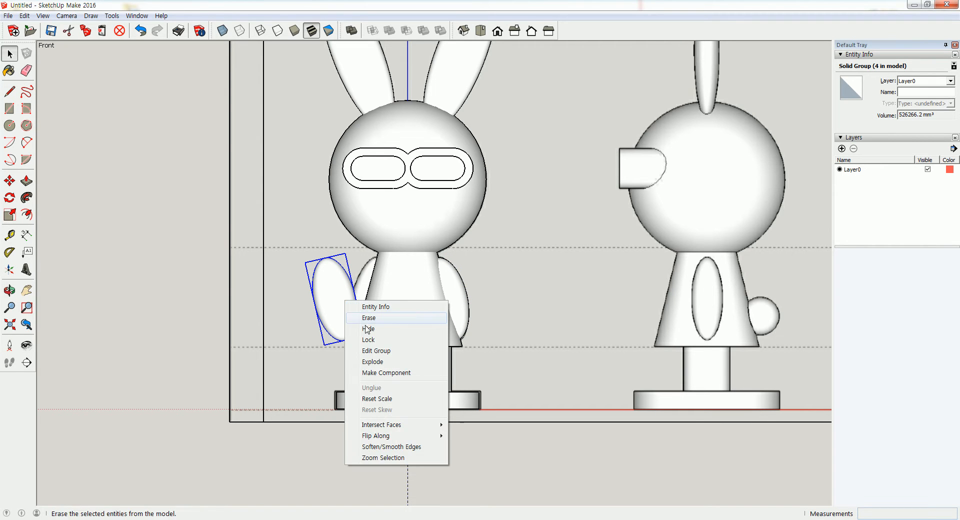
{"action": "left_click", "coordinate": [376, 364]}
{"action": "right_click", "coordinate": [338, 304]}
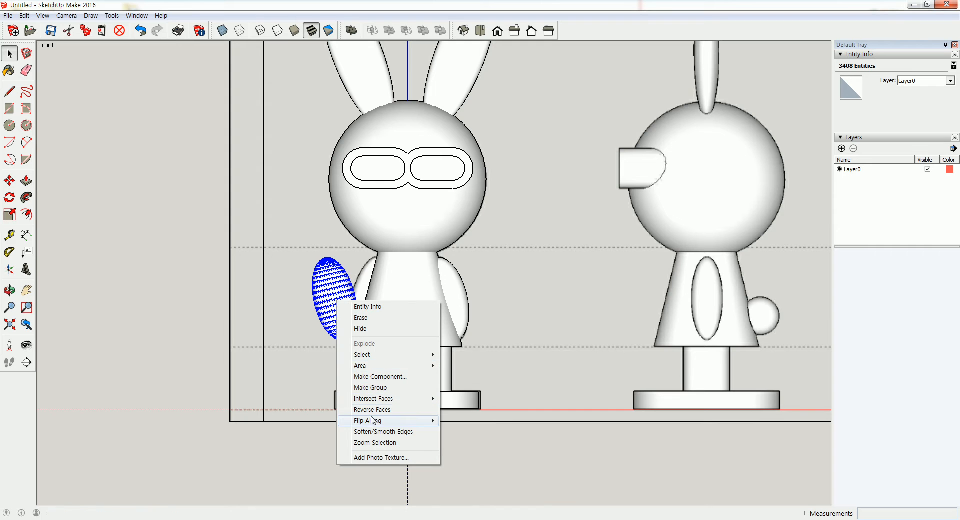
{"action": "mouse_move", "coordinate": [379, 422]}
{"action": "left_click", "coordinate": [470, 432]}
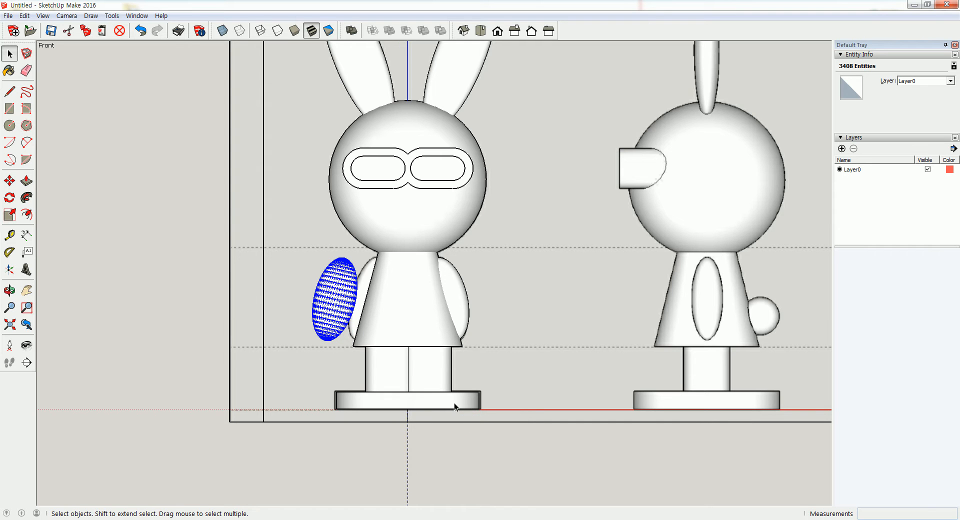
Group the flipped arm and move it about 68 mm along the red axis onto the opposite reference arm.
{"action": "right_click", "coordinate": [327, 311]}
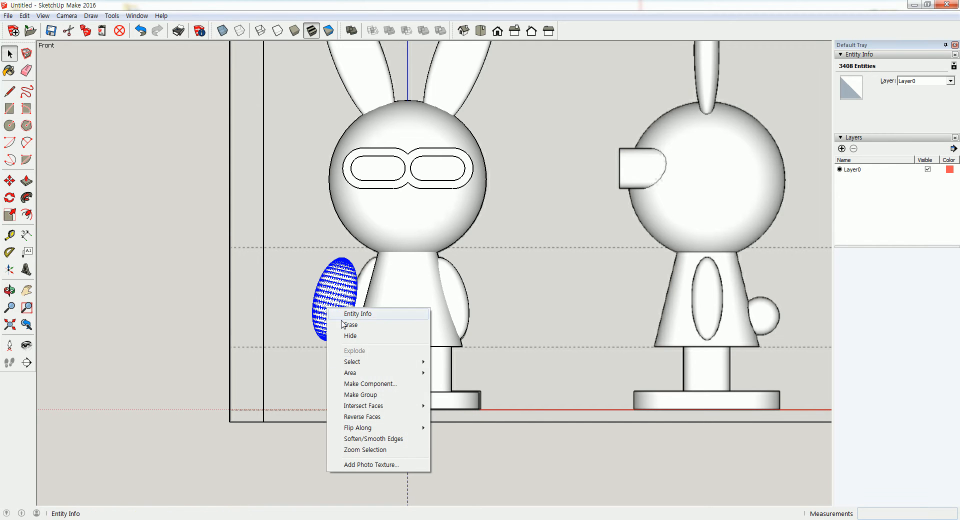
{"action": "left_click", "coordinate": [365, 393]}
{"action": "left_click", "coordinate": [9, 180]}
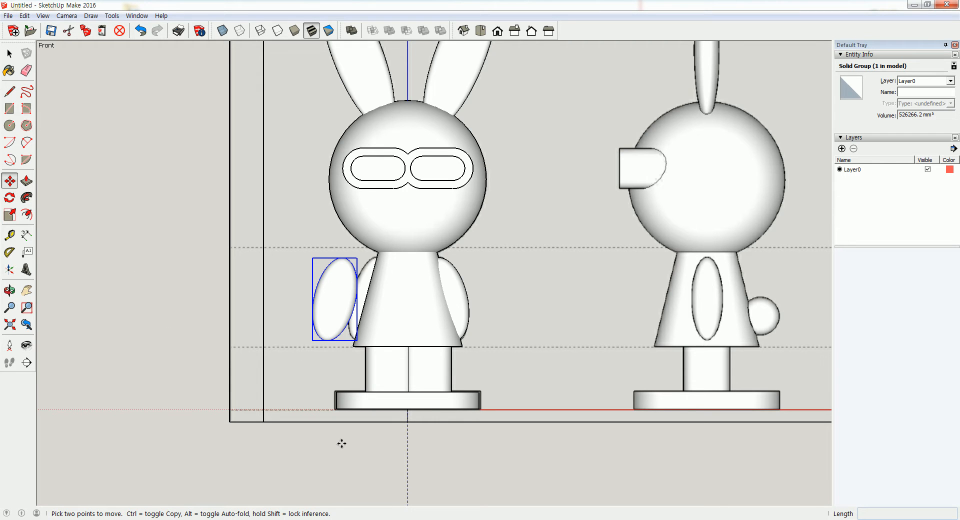
{"action": "left_click", "coordinate": [343, 444]}
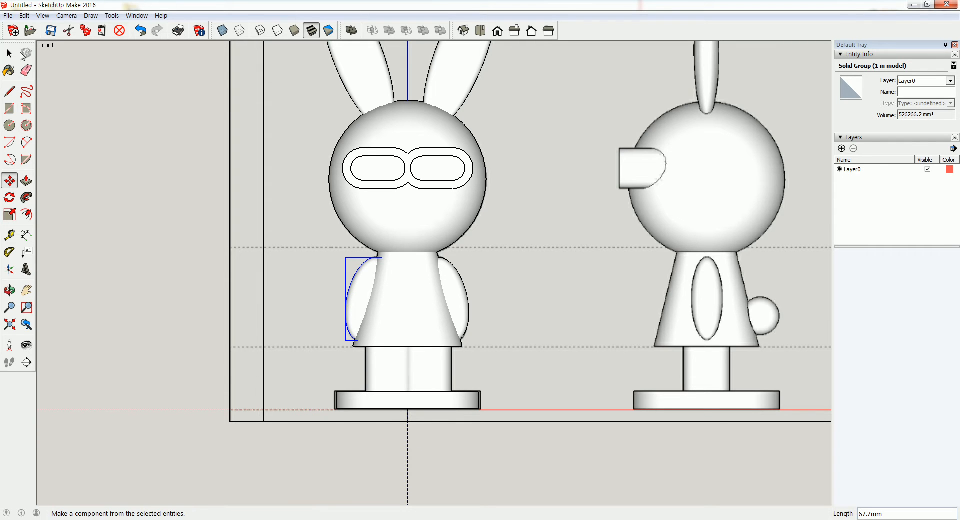
{"action": "key", "text": "space"}
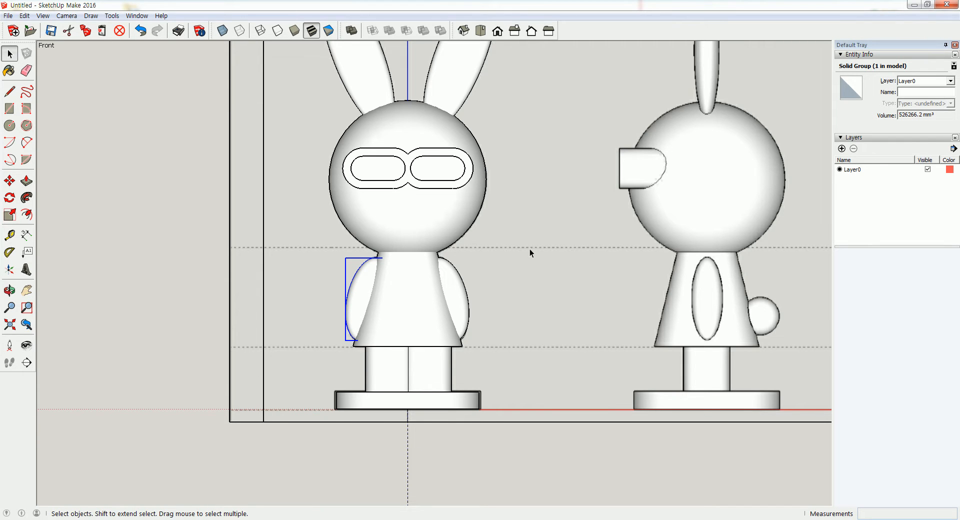
Copy the head sphere along the green axis behind the body in the right view, and lower the copy about 173 mm.
{"action": "left_click", "coordinate": [464, 210]}
{"action": "scroll", "coordinate": [537, 228], "scroll_direction": "down", "scroll_amount": 1}
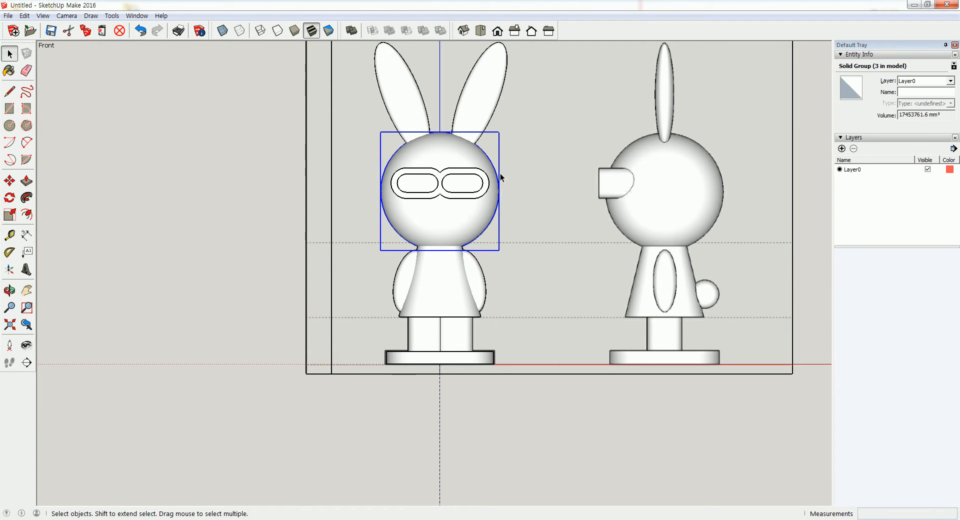
{"action": "left_click", "coordinate": [515, 31]}
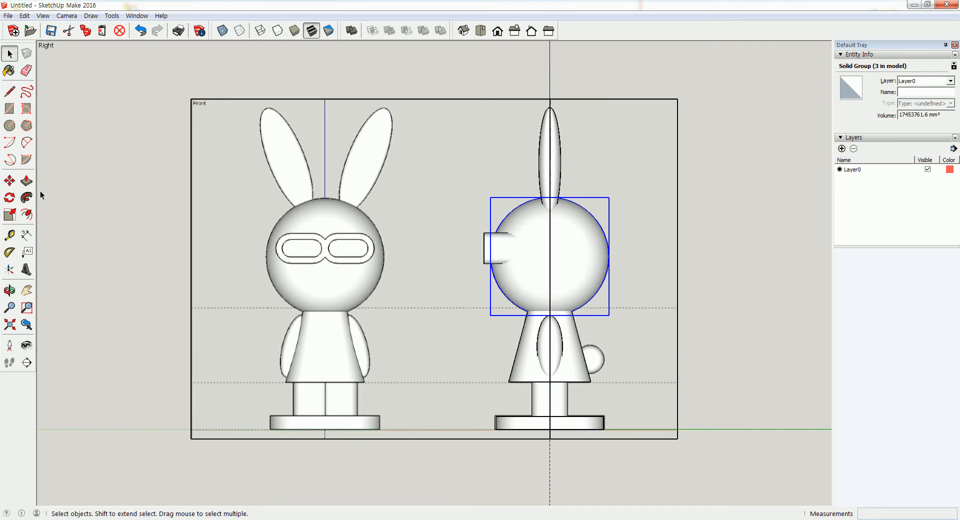
{"action": "left_click", "coordinate": [9, 181]}
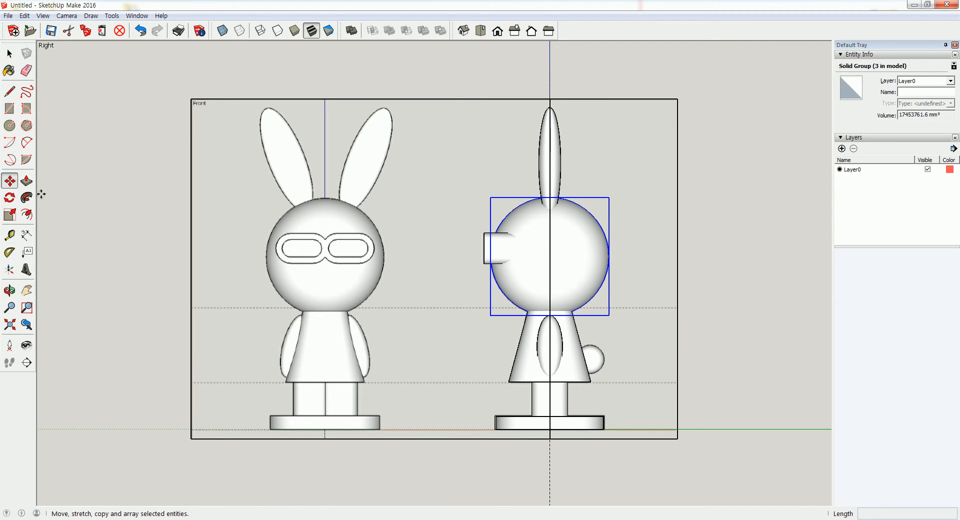
{"action": "key", "text": "ctrl"}
{"action": "left_click", "coordinate": [700, 361]}
{"action": "left_click", "coordinate": [795, 360]}
{"action": "left_click", "coordinate": [761, 243]}
{"action": "left_click", "coordinate": [763, 305]}
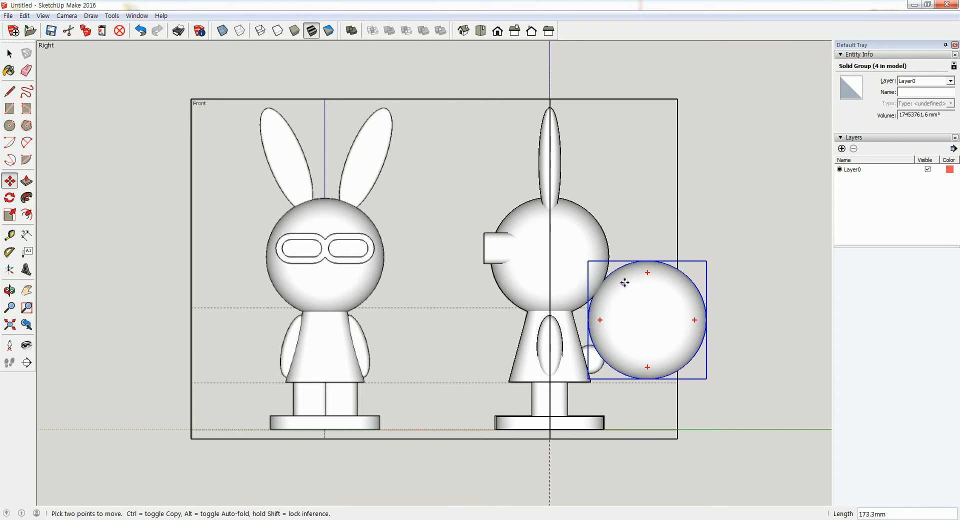
Scale the copied sphere uniformly to 0.27 about its center to approximate the reference tail's size.
{"action": "left_click", "coordinate": [10, 215]}
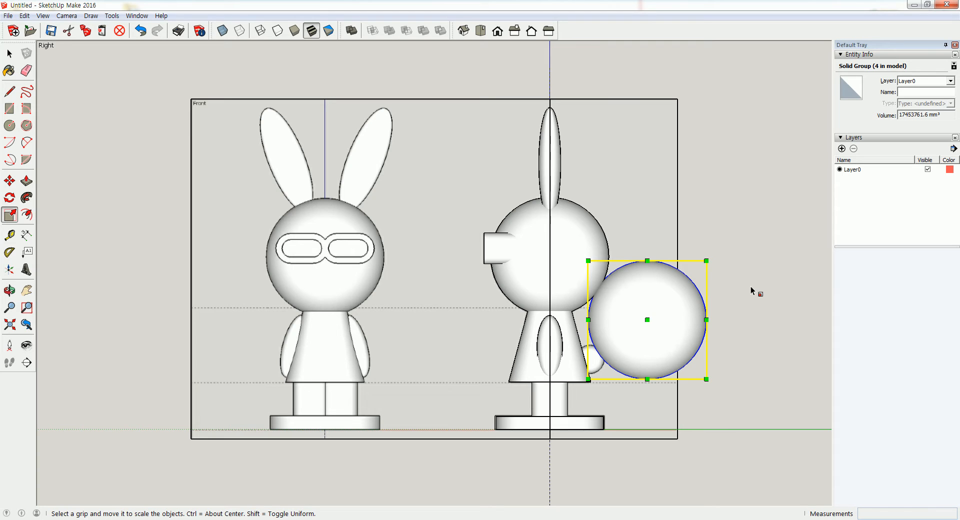
{"action": "left_click_drag", "start_coordinate": [707, 261], "coordinate": [663, 304]}
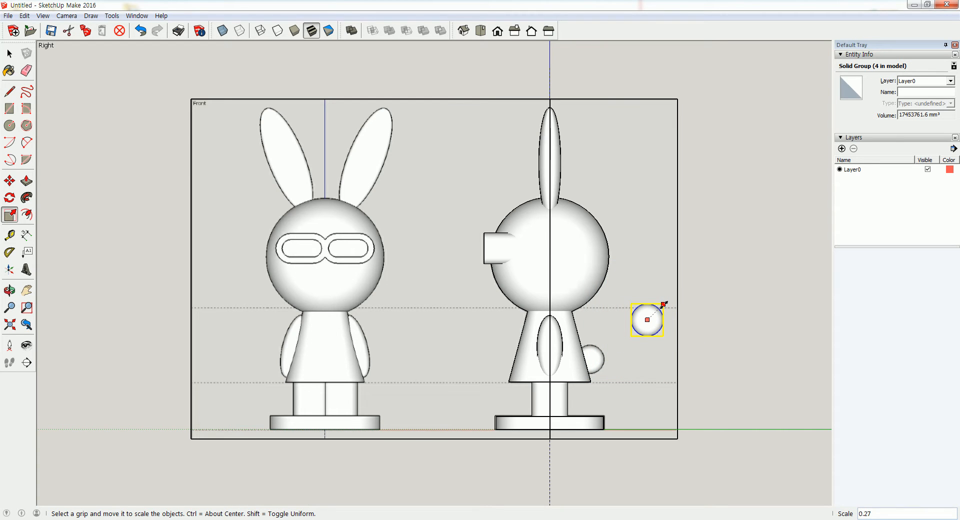
{"action": "left_click", "coordinate": [9, 53]}
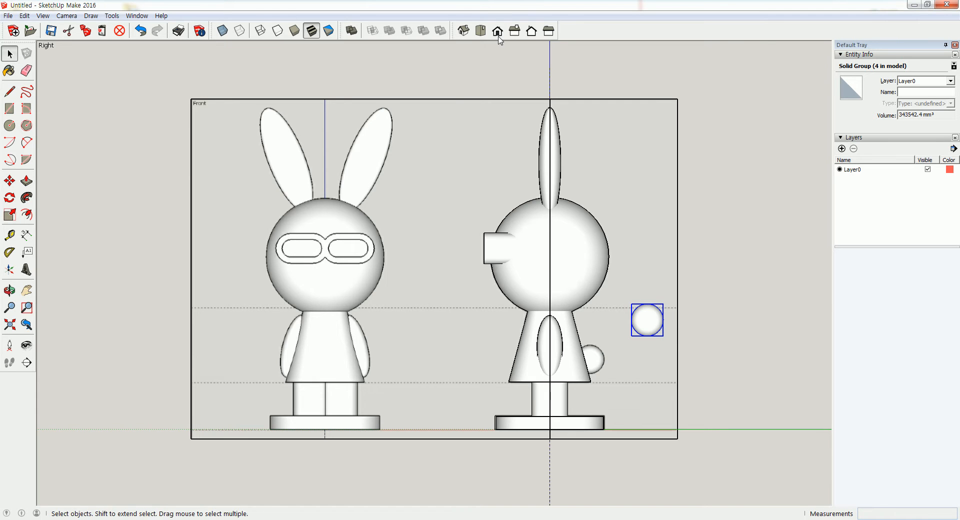
Check the small sphere's alignment from the top, and move it about 194 mm onto the reference tail in the right view.
{"action": "left_click", "coordinate": [481, 31]}
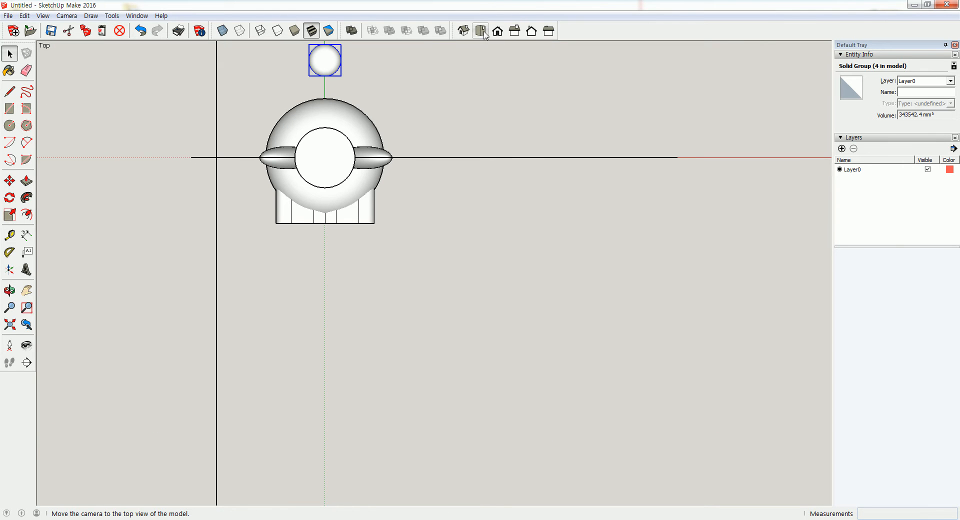
{"action": "left_click", "coordinate": [515, 30]}
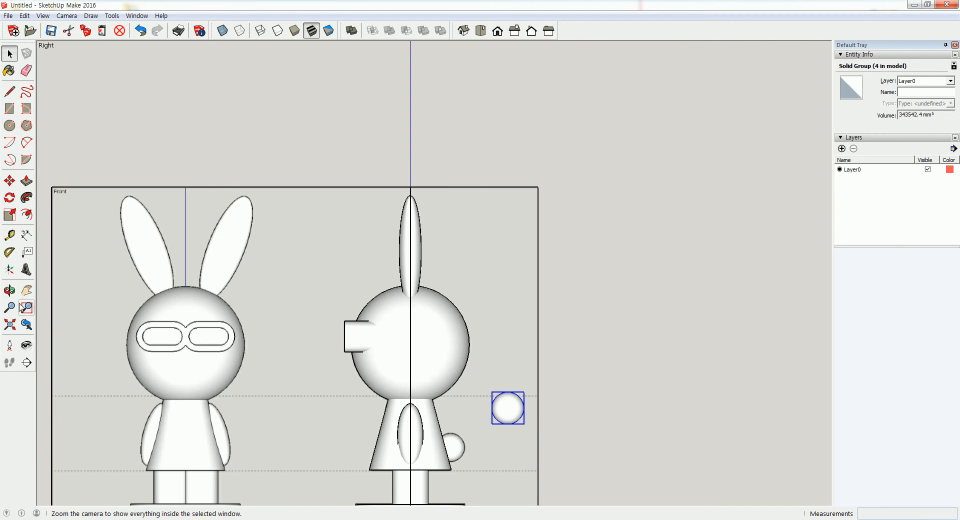
{"action": "left_click", "coordinate": [11, 181]}
{"action": "left_click", "coordinate": [669, 365]}
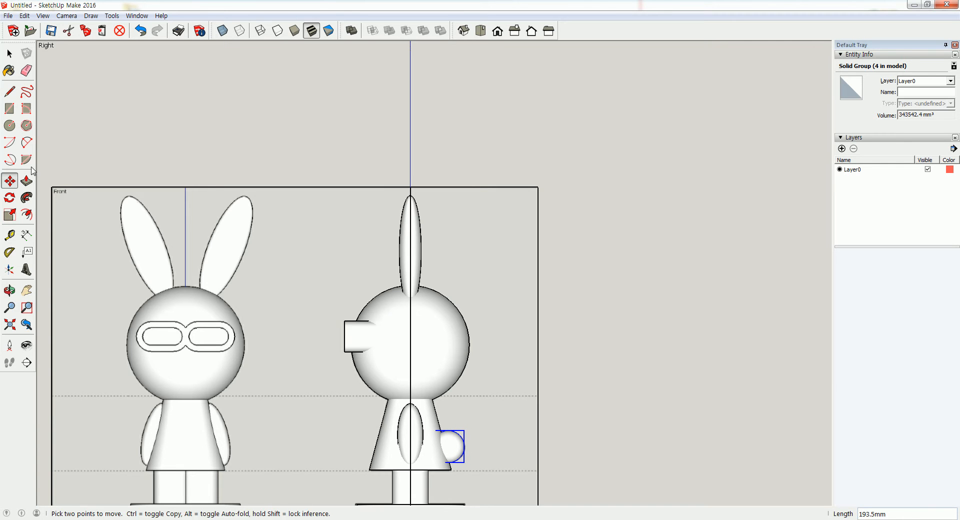
Switch to the isometric view and hide both reference image groups behind the rabbit.
{"action": "key", "text": "space"}
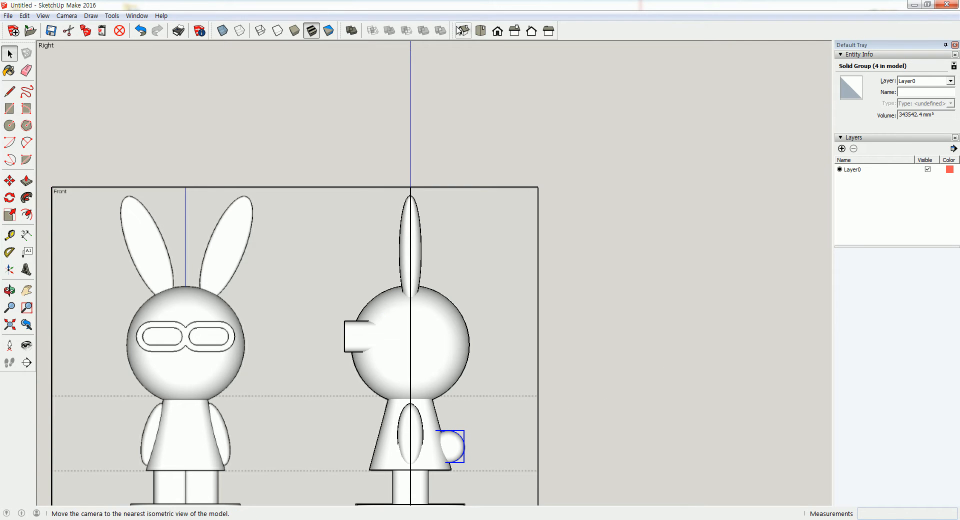
{"action": "left_click", "coordinate": [461, 30]}
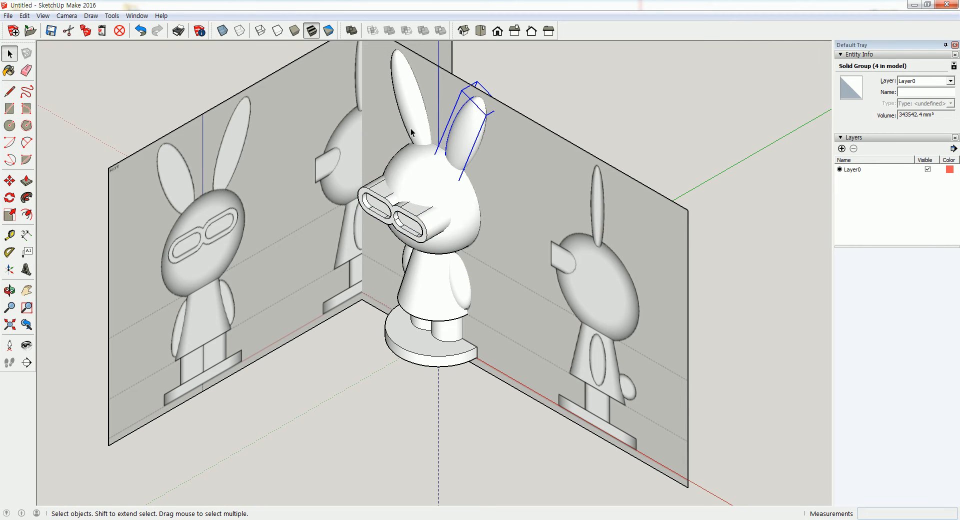
{"action": "left_click", "coordinate": [434, 263]}
{"action": "left_click", "coordinate": [460, 283]}
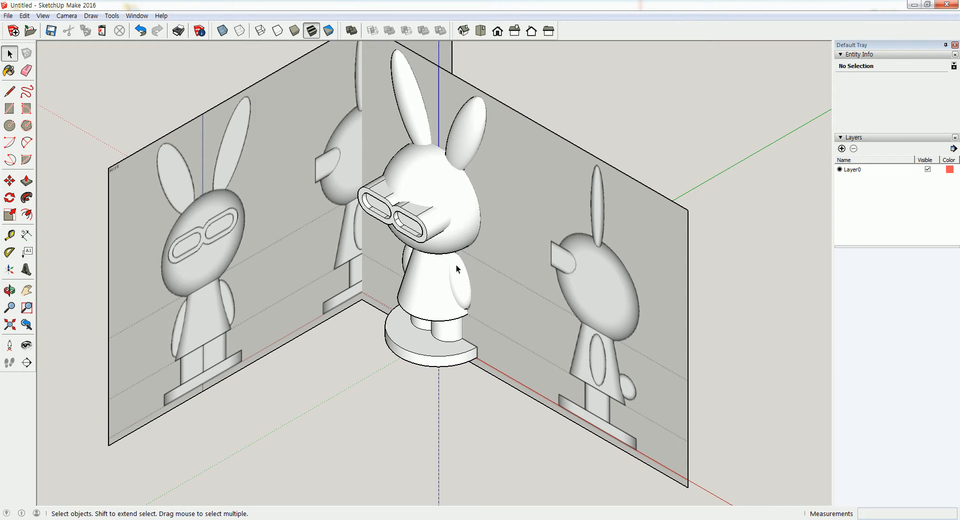
{"action": "left_click", "coordinate": [273, 120]}
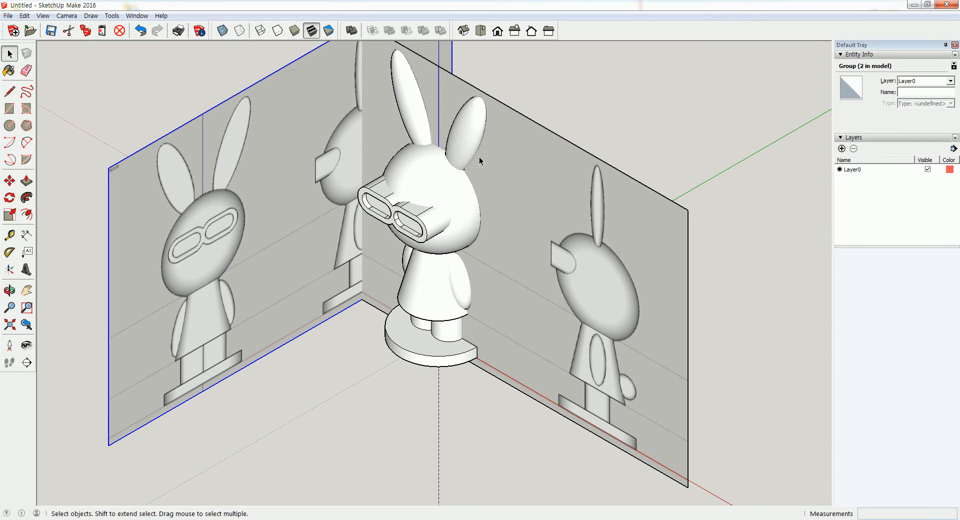
{"action": "left_click", "coordinate": [536, 185], "text": "shift"}
{"action": "right_click", "coordinate": [536, 185]}
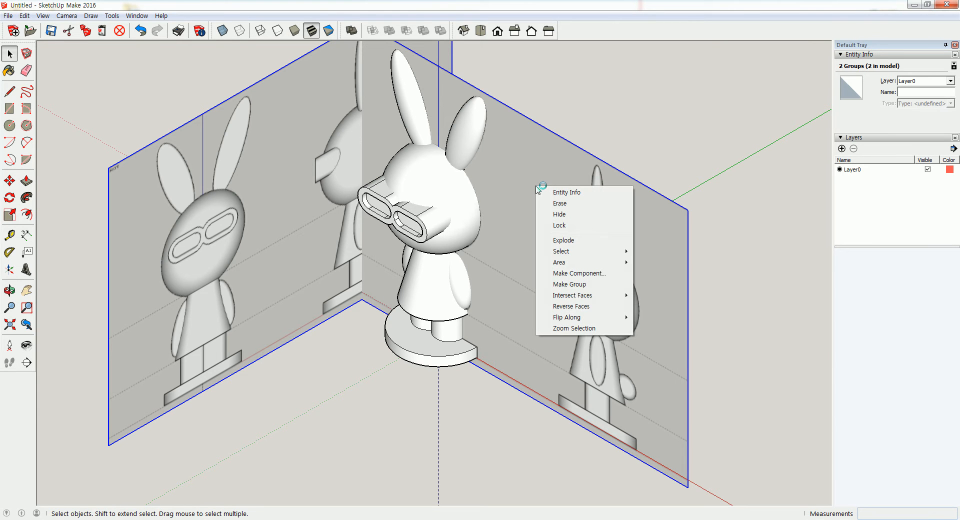
{"action": "left_click", "coordinate": [554, 218]}
Merge the head sphere and the goggles into one solid with Outer Shell.
{"action": "middle_click_drag", "start_coordinate": [520, 227], "coordinate": [448, 275]}
{"action": "left_click", "coordinate": [442, 285]}
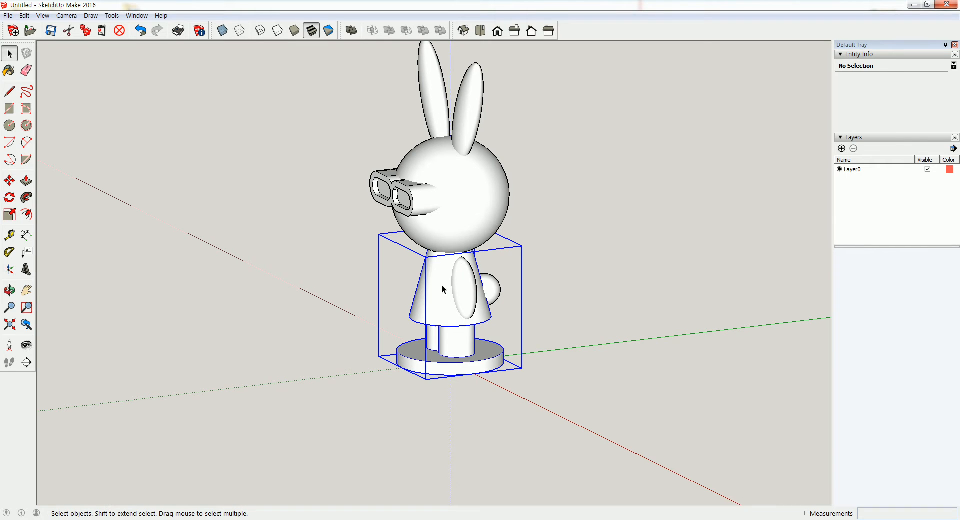
{"action": "left_click", "coordinate": [466, 204]}
{"action": "left_click", "coordinate": [550, 218]}
{"action": "mouse_move", "coordinate": [552, 248]}
{"action": "middle_mouse_down"}
{"action": "mouse_move", "coordinate": [561, 278]}
{"action": "mouse_move", "coordinate": [569, 257]}
{"action": "mouse_move", "coordinate": [523, 247]}
{"action": "mouse_move", "coordinate": [540, 249]}
{"action": "middle_mouse_up"}
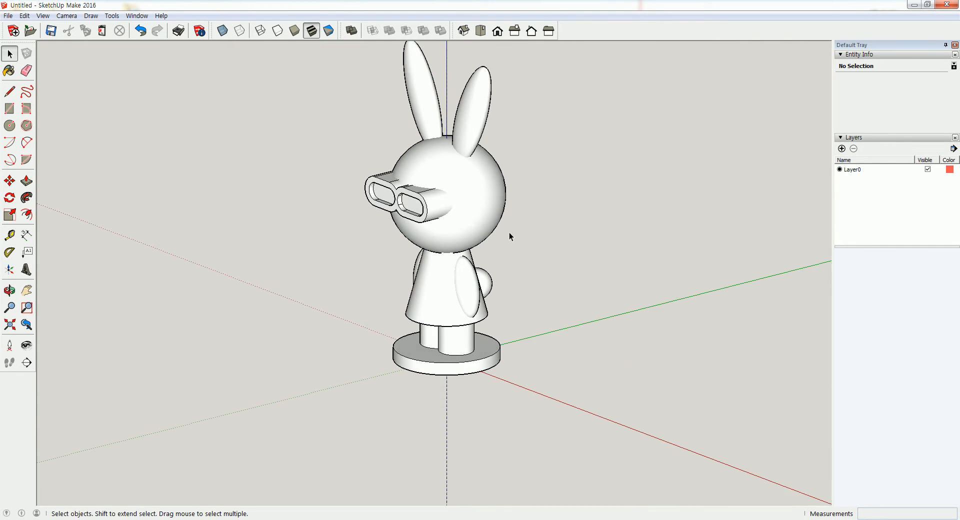
{"action": "scroll", "coordinate": [504, 234], "scroll_direction": "up", "scroll_amount": 5}
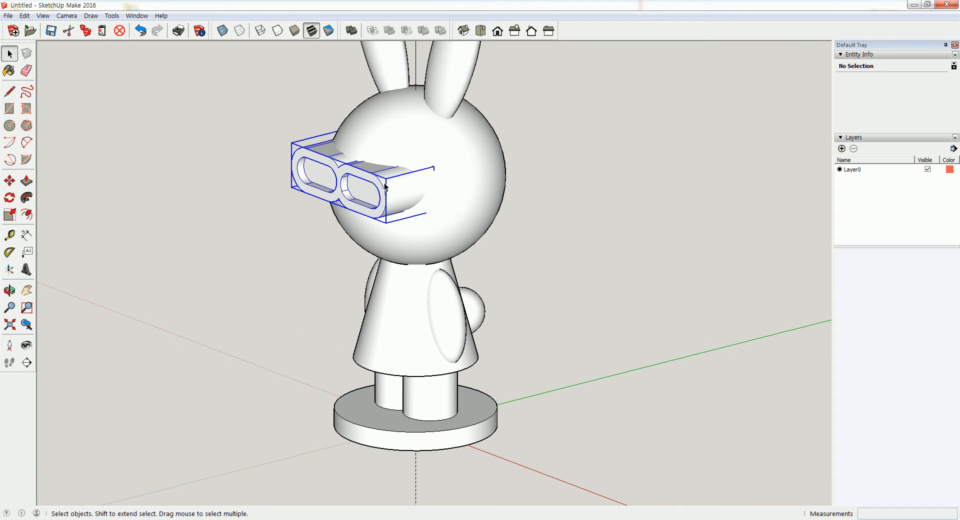
{"action": "left_click", "coordinate": [384, 187]}
{"action": "left_click", "coordinate": [352, 31]}
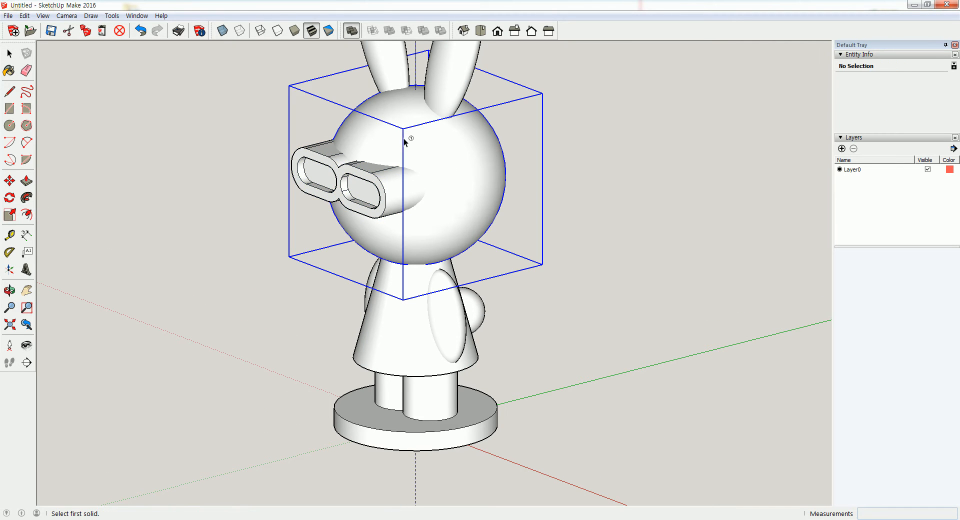
{"action": "left_click", "coordinate": [405, 143]}
{"action": "left_click", "coordinate": [368, 173]}
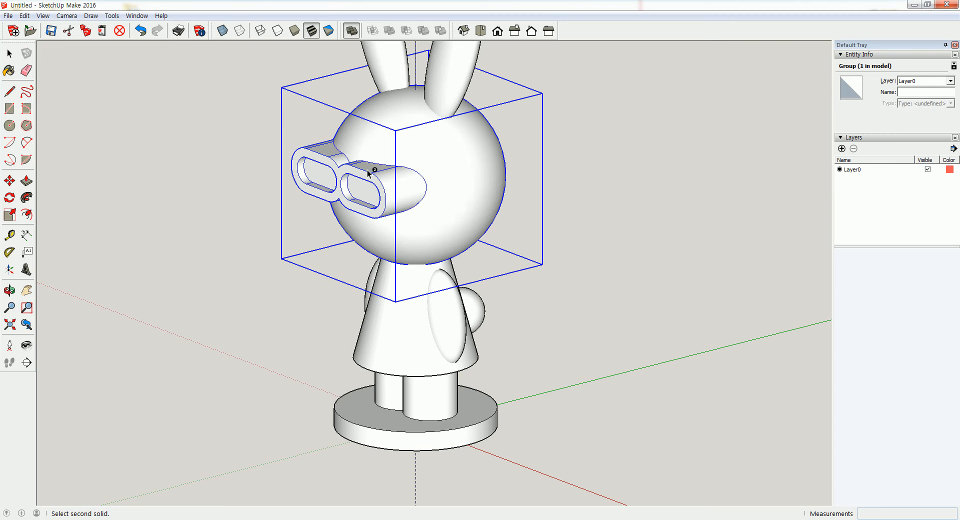
{"action": "left_click", "coordinate": [9, 53]}
{"action": "left_click", "coordinate": [212, 150]}
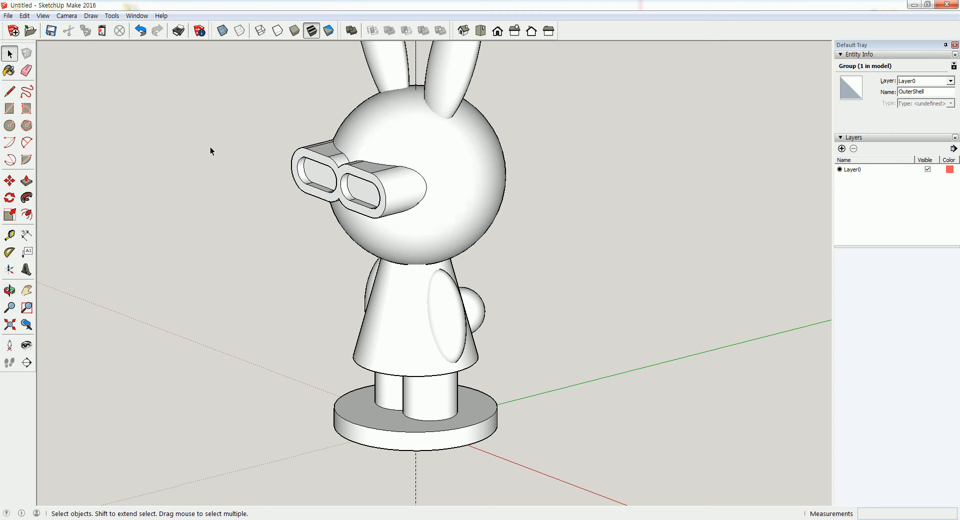
Check the merged head from another angle, and undo the merge with the goggles.
{"action": "left_click", "coordinate": [357, 171]}
{"action": "key", "text": "o"}
{"action": "mouse_move", "coordinate": [427, 196]}
{"action": "left_mouse_down"}
{"action": "mouse_move", "coordinate": [435, 182]}
{"action": "mouse_move", "coordinate": [254, 154]}
{"action": "mouse_move", "coordinate": [436, 185]}
{"action": "left_mouse_up"}
{"action": "middle_click_drag", "start_coordinate": [437, 186], "coordinate": [578, 211]}
{"action": "left_click", "coordinate": [140, 31]}
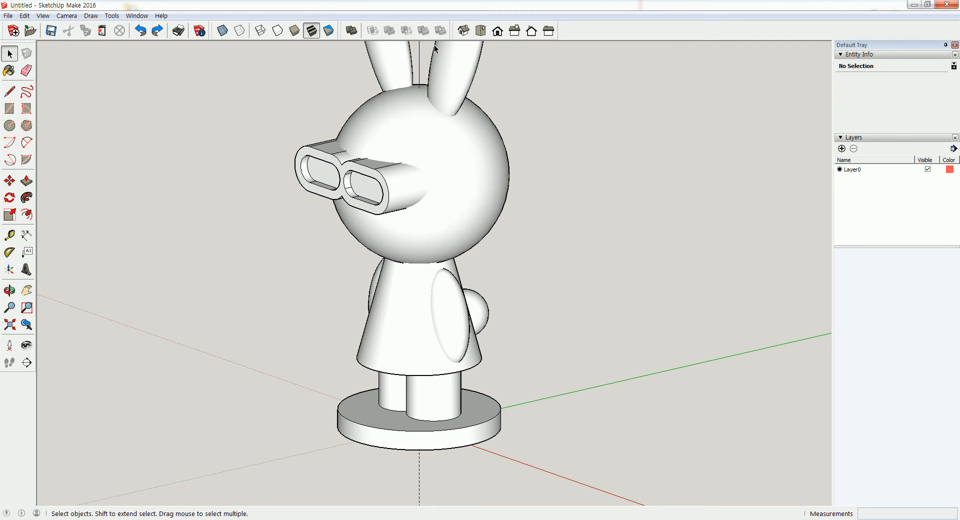
Merge the body and base group with the head sphere using Outer Shell.
{"action": "left_click", "coordinate": [352, 31]}
{"action": "left_click", "coordinate": [416, 323]}
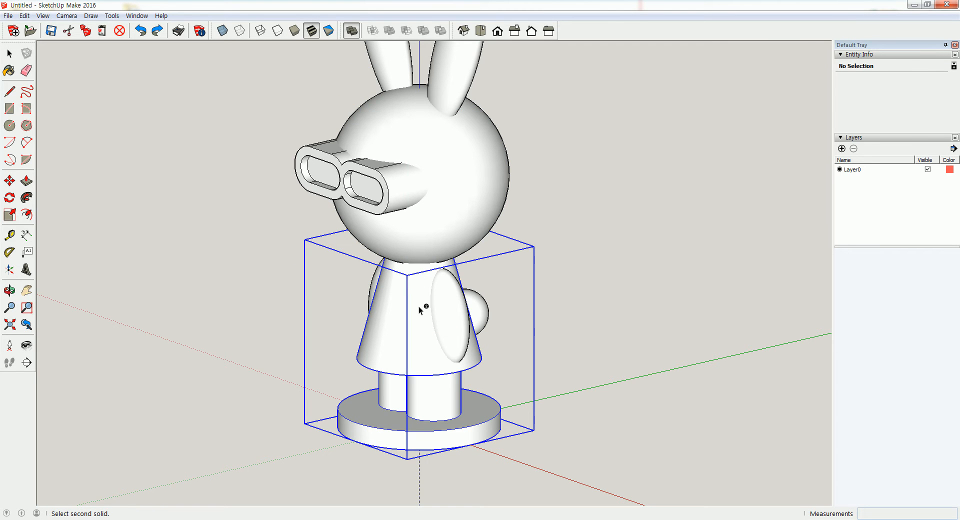
{"action": "left_click", "coordinate": [437, 236]}
{"action": "key", "text": "space"}
Inspect the shell that includes the tail from the side, and undo the tail's merge.
{"action": "middle_click_drag", "start_coordinate": [187, 261], "coordinate": [259, 343]}
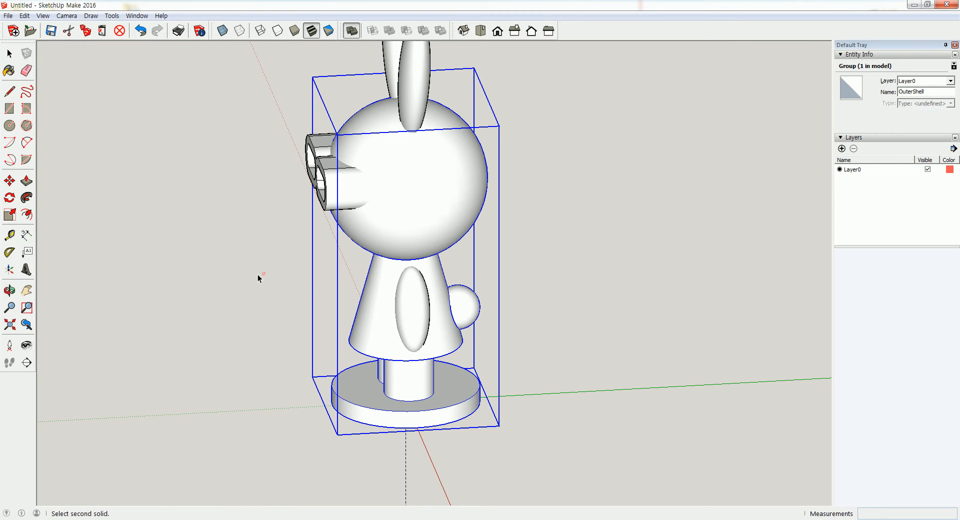
{"action": "key", "text": "space"}
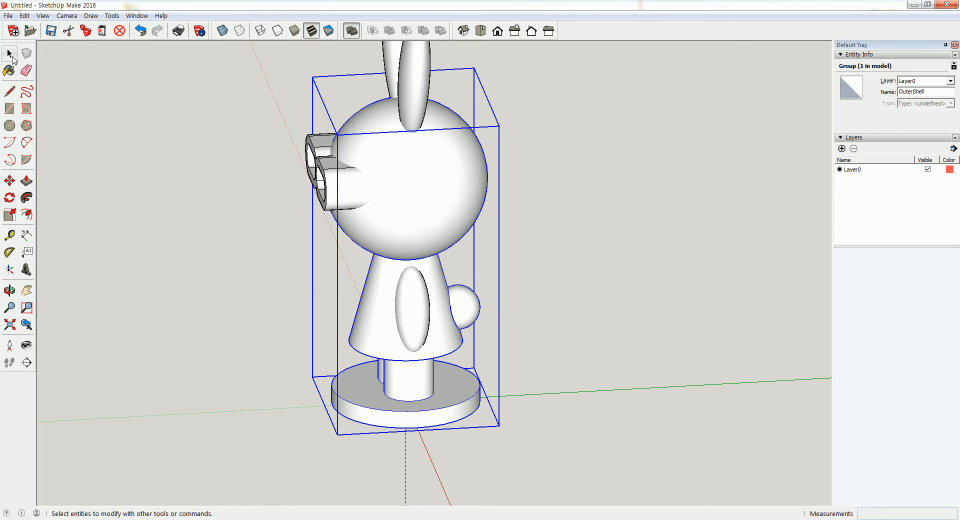
{"action": "left_click", "coordinate": [116, 140]}
{"action": "middle_click_drag", "start_coordinate": [230, 285], "coordinate": [330, 266]}
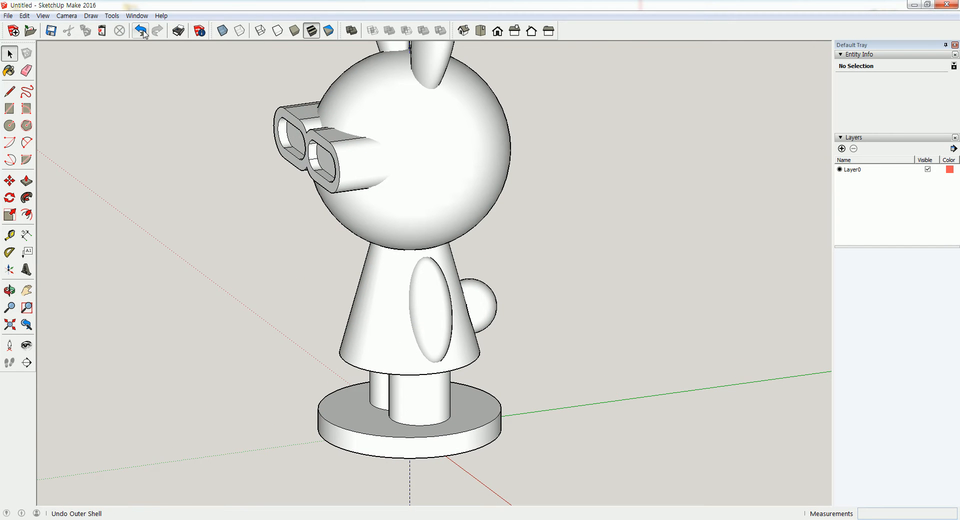
{"action": "middle_click_drag", "start_coordinate": [275, 293], "coordinate": [283, 343]}
{"action": "middle_click_drag", "start_coordinate": [414, 322], "coordinate": [394, 300]}
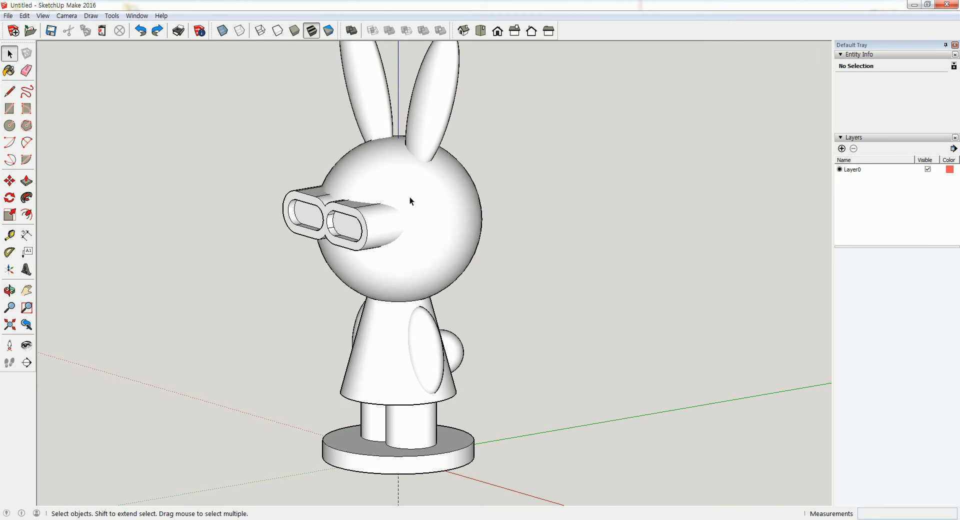
Merge both ears into the head-and-body solid with Outer Shell and check the joints.
{"action": "left_click", "coordinate": [351, 30]}
{"action": "left_click", "coordinate": [412, 182]}
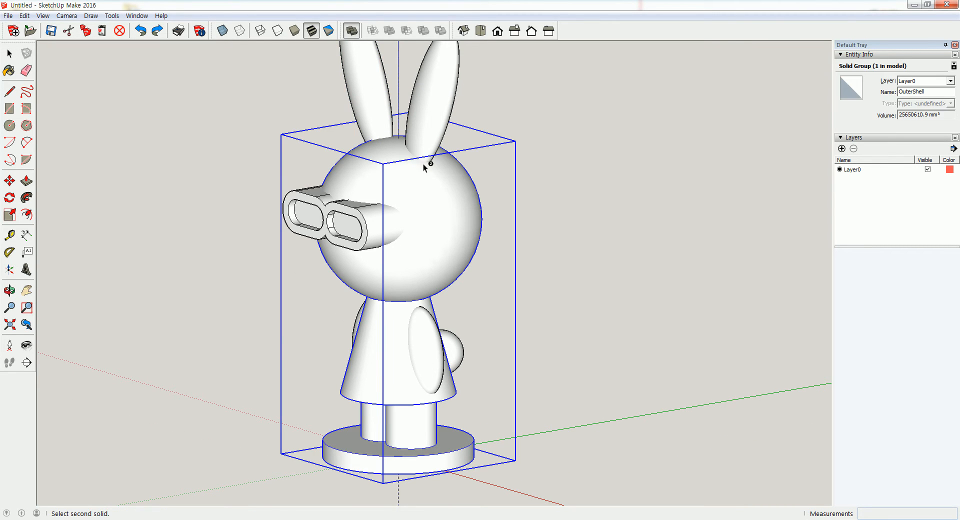
{"action": "left_click", "coordinate": [439, 127]}
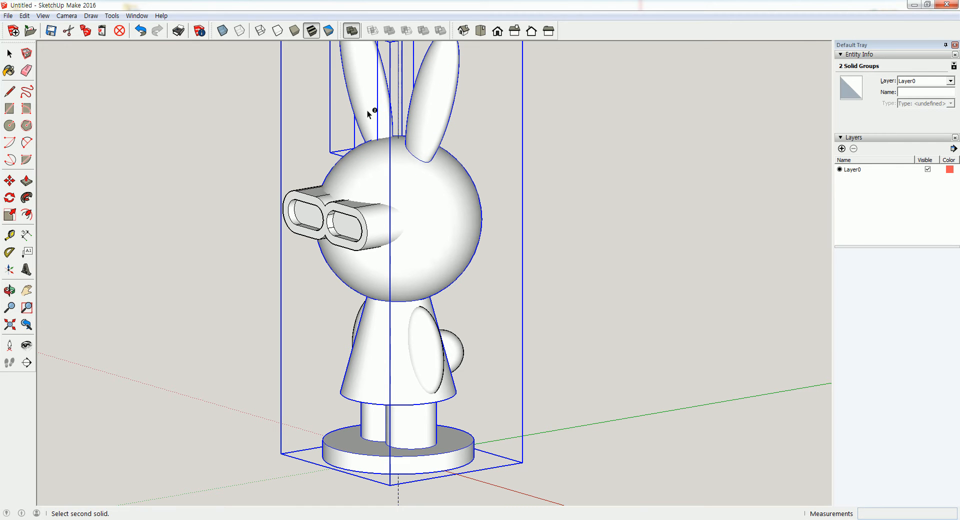
{"action": "left_click", "coordinate": [122, 127]}
{"action": "middle_click_drag", "start_coordinate": [191, 158], "coordinate": [321, 205]}
{"action": "scroll", "coordinate": [374, 232], "scroll_direction": "up", "scroll_amount": 2}
{"action": "left_click", "coordinate": [396, 214]}
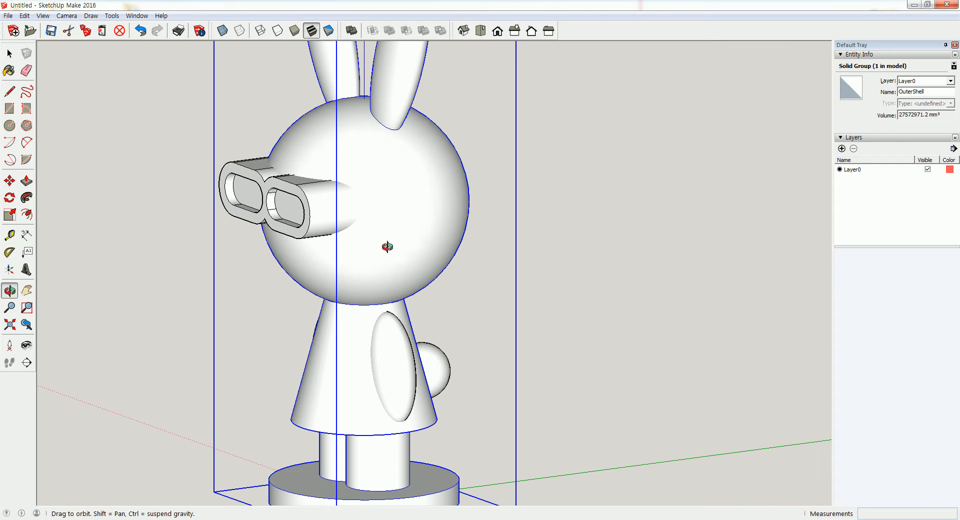
{"action": "scroll", "coordinate": [381, 245], "scroll_direction": "down", "scroll_amount": 3}
{"action": "middle_click_drag", "start_coordinate": [456, 314], "coordinate": [533, 281]}
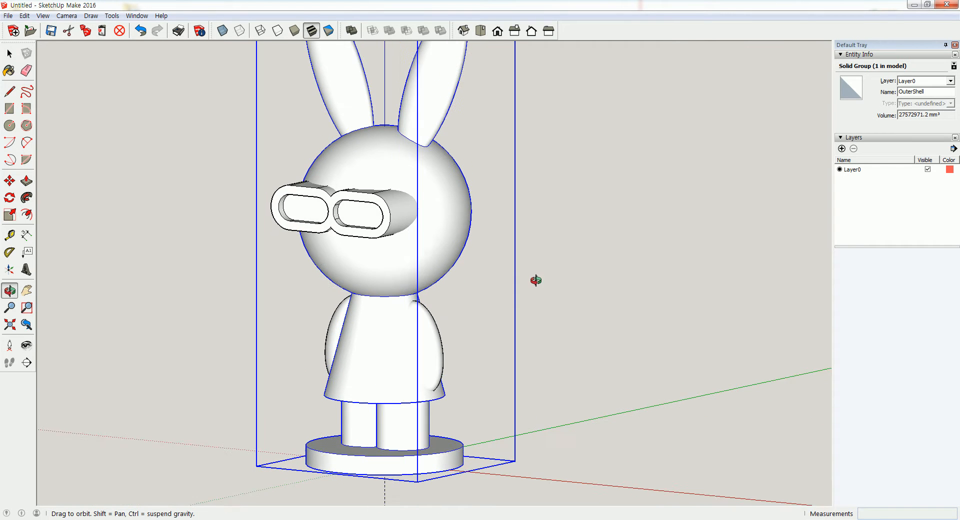
{"action": "key", "text": "space"}
{"action": "middle_click_drag", "start_coordinate": [485, 328], "coordinate": [469, 283], "text": "shift"}
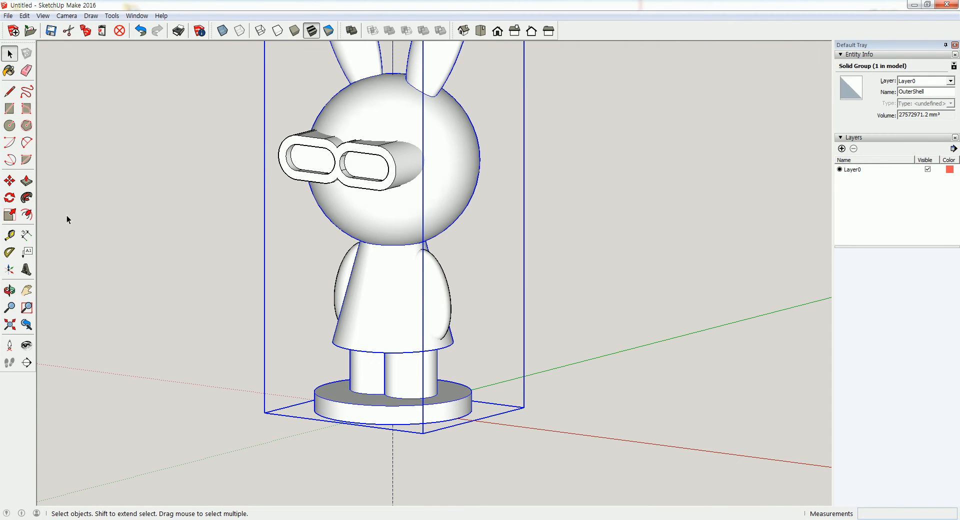
Try to merge an arm into the body solid with Outer Shell, and undo the merge.
{"action": "left_click", "coordinate": [351, 30]}
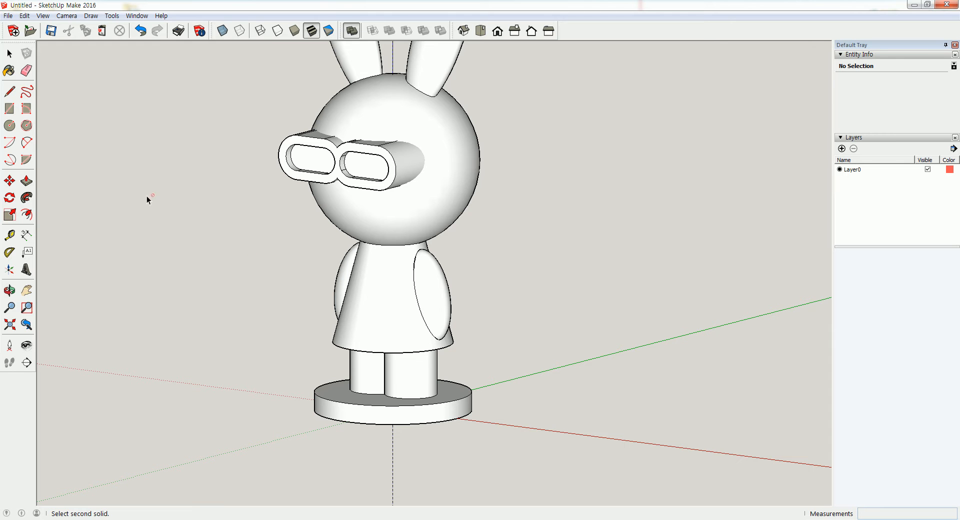
{"action": "left_click", "coordinate": [10, 53]}
{"action": "left_click", "coordinate": [414, 314]}
{"action": "middle_click_drag", "start_coordinate": [417, 301], "coordinate": [278, 332]}
{"action": "left_click", "coordinate": [142, 32]}
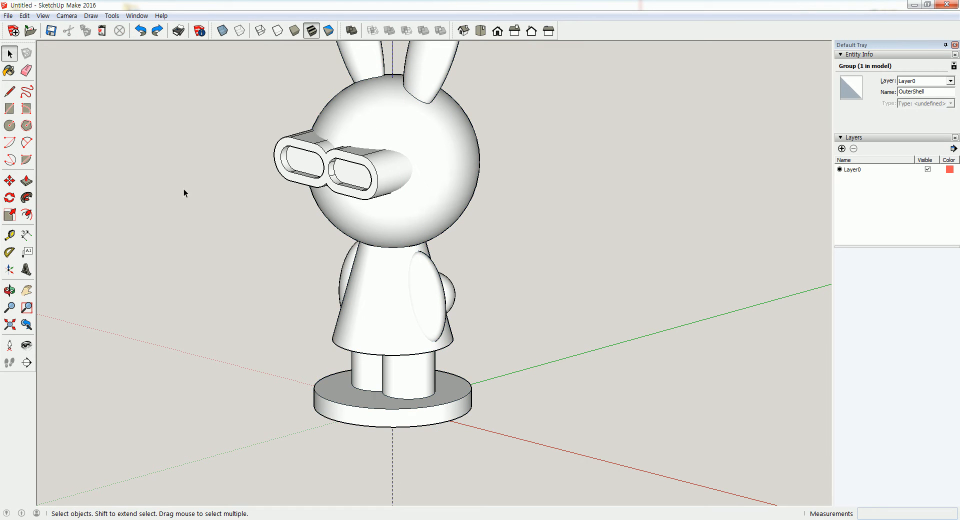
Examine the tail, arm and merged body groups one by one to see whether each is a solid.
{"action": "middle_click_drag", "start_coordinate": [262, 248], "coordinate": [311, 272]}
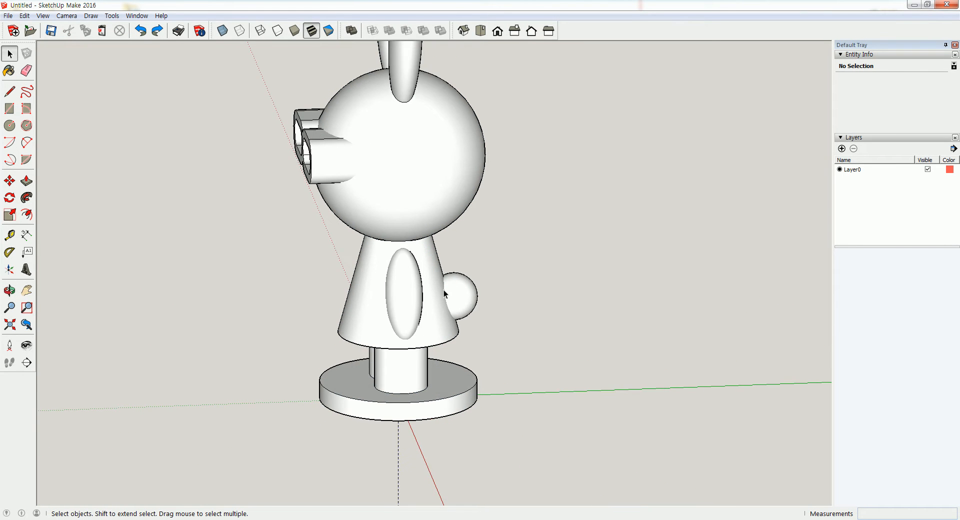
{"action": "scroll", "coordinate": [473, 289], "scroll_direction": "up", "scroll_amount": 2}
{"action": "left_click", "coordinate": [473, 289]}
{"action": "left_click", "coordinate": [406, 286]}
{"action": "mouse_move", "coordinate": [269, 257]}
{"action": "middle_mouse_down"}
{"action": "mouse_move", "coordinate": [244, 259]}
{"action": "mouse_move", "coordinate": [280, 257]}
{"action": "middle_mouse_up"}
{"action": "left_click", "coordinate": [540, 205]}
{"action": "middle_click_drag", "start_coordinate": [537, 214], "coordinate": [490, 188]}
{"action": "left_click", "coordinate": [490, 189]}
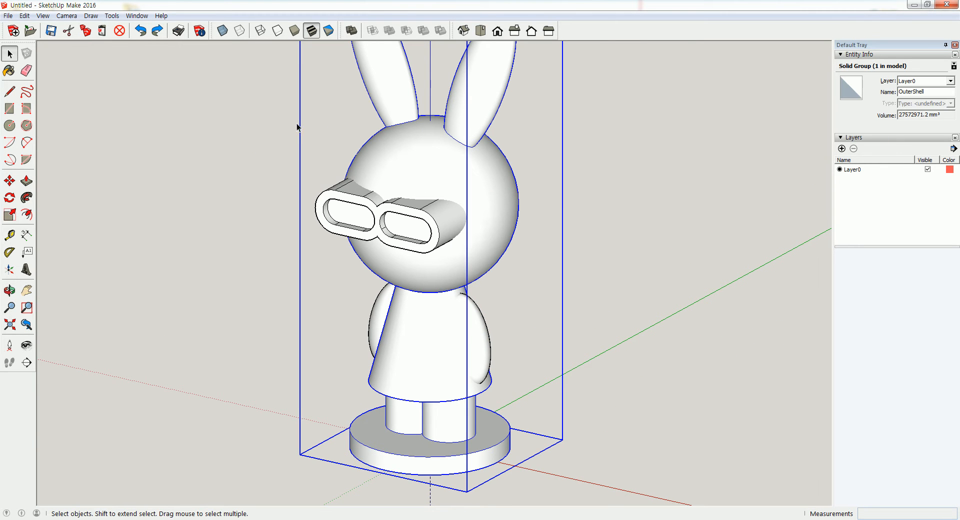
Merge the goggles into the head, body and ears solid with Outer Shell.
{"action": "left_click", "coordinate": [305, 100]}
{"action": "left_click", "coordinate": [352, 31]}
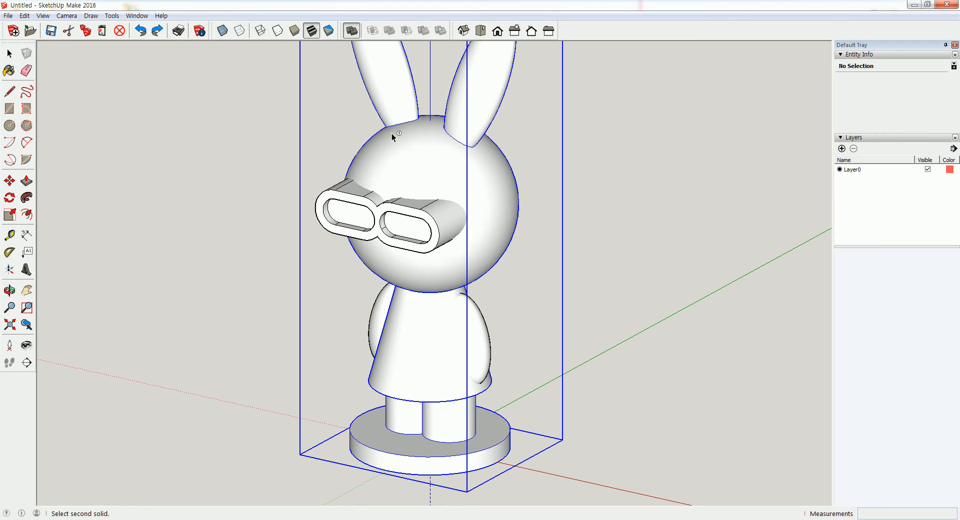
{"action": "left_click", "coordinate": [391, 133]}
{"action": "left_click", "coordinate": [367, 204]}
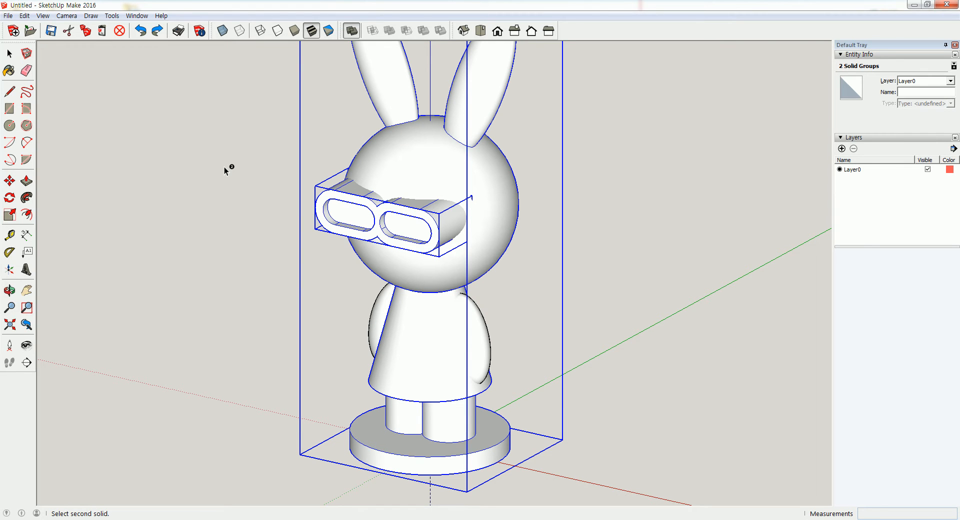
{"action": "left_click", "coordinate": [13, 54]}
{"action": "left_click", "coordinate": [112, 144]}
Examine the merged figure around the goggles, arms, tail and base from several angles.
{"action": "middle_click_drag", "start_coordinate": [150, 171], "coordinate": [295, 185]}
{"action": "scroll", "coordinate": [369, 201], "scroll_direction": "up", "scroll_amount": 2}
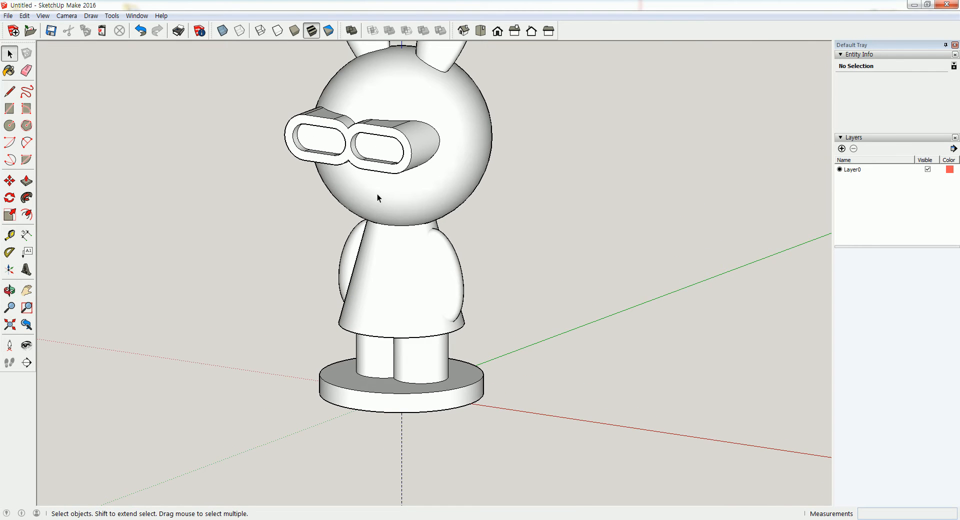
{"action": "middle_click_drag", "start_coordinate": [375, 181], "coordinate": [374, 230], "text": "shift"}
{"action": "mouse_move", "coordinate": [349, 197]}
{"action": "middle_mouse_down"}
{"action": "mouse_move", "coordinate": [338, 187]}
{"action": "mouse_move", "coordinate": [350, 198]}
{"action": "middle_mouse_up"}
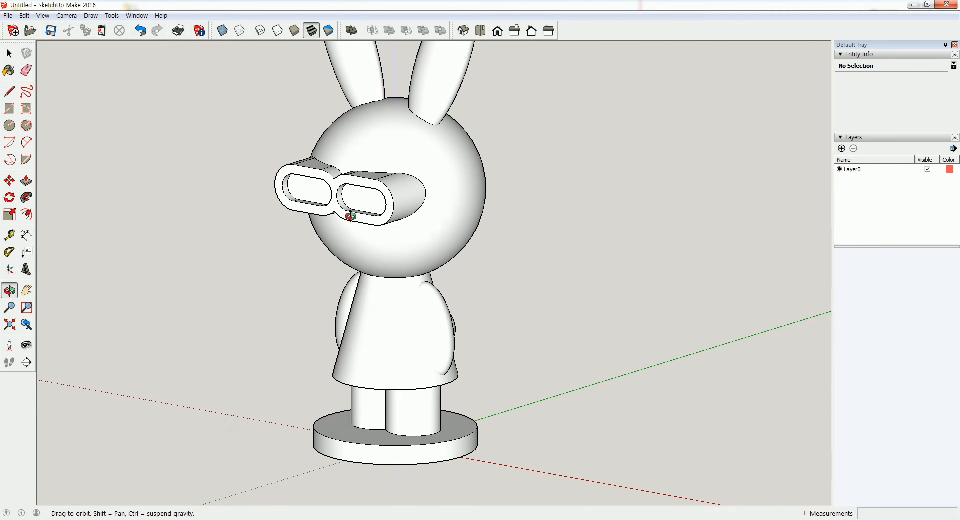
{"action": "scroll", "coordinate": [390, 228], "scroll_direction": "up", "scroll_amount": 2}
{"action": "middle_click_drag", "start_coordinate": [410, 244], "coordinate": [328, 223]}
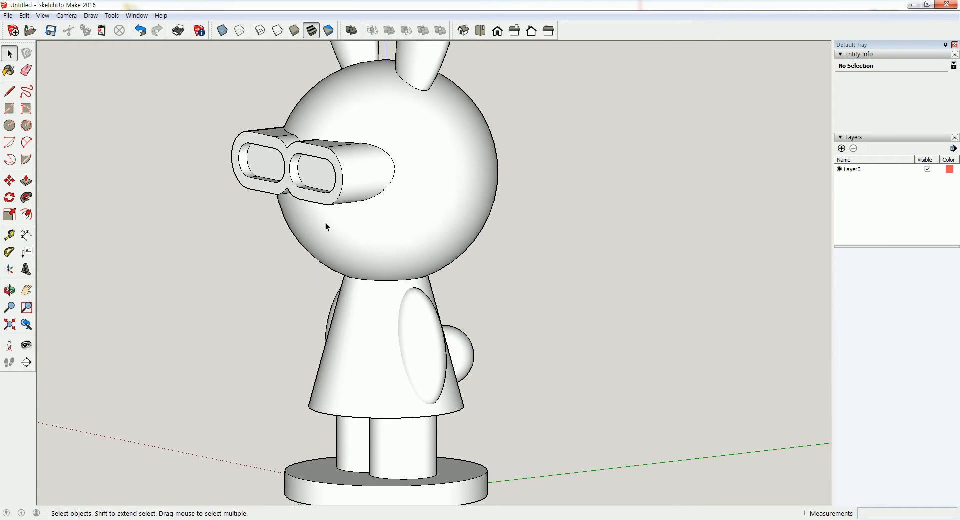
{"action": "middle_click_drag", "start_coordinate": [391, 322], "coordinate": [349, 239]}
{"action": "scroll", "coordinate": [323, 310], "scroll_direction": "down", "scroll_amount": 1}
{"action": "middle_click_drag", "start_coordinate": [369, 271], "coordinate": [427, 307]}
{"action": "scroll", "coordinate": [425, 307], "scroll_direction": "up", "scroll_amount": 1}
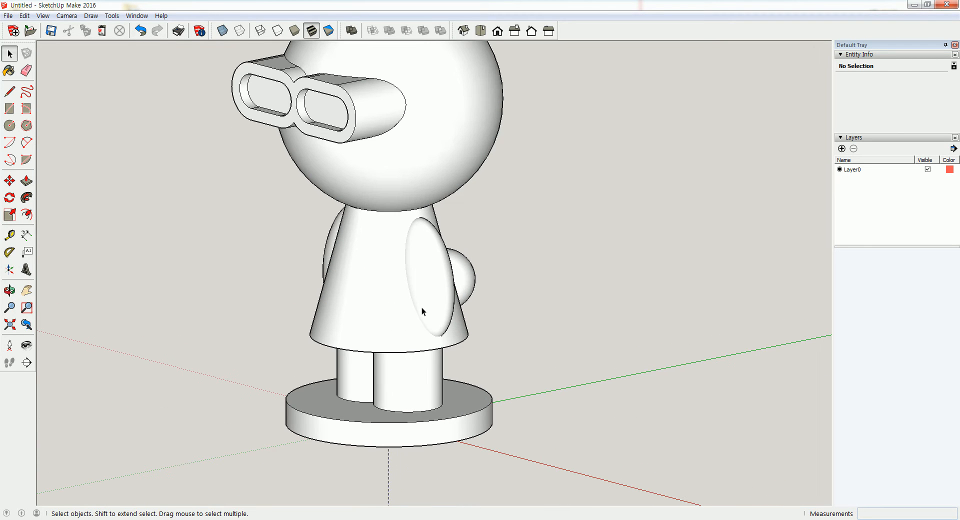
Explode the merged outer shell group of head, ears, goggles, body and base.
{"action": "left_click", "coordinate": [374, 243]}
{"action": "middle_click_drag", "start_coordinate": [253, 264], "coordinate": [235, 298]}
{"action": "scroll", "coordinate": [350, 223], "scroll_direction": "down", "scroll_amount": 3}
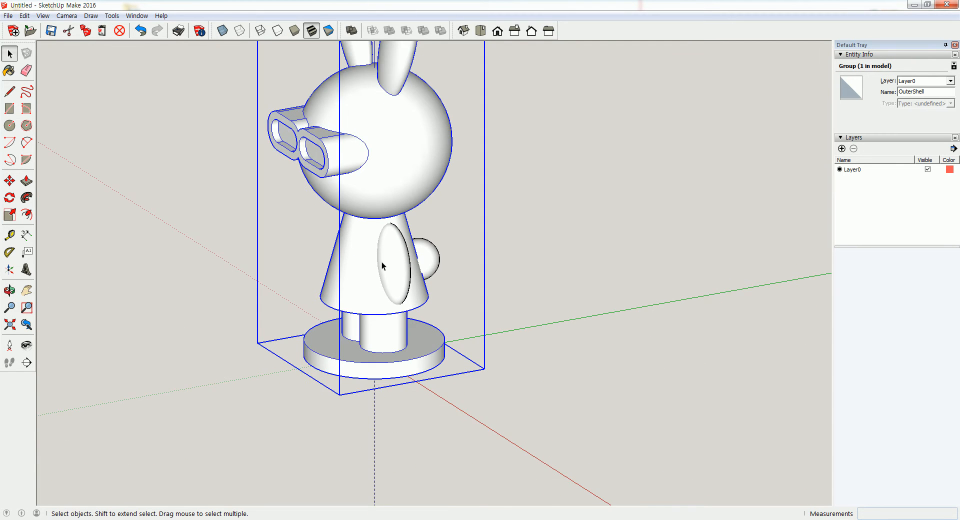
{"action": "scroll", "coordinate": [377, 259], "scroll_direction": "up", "scroll_amount": 3}
{"action": "mouse_move", "coordinate": [263, 233]}
{"action": "middle_mouse_down"}
{"action": "mouse_move", "coordinate": [373, 229]}
{"action": "mouse_move", "coordinate": [373, 218]}
{"action": "mouse_move", "coordinate": [329, 232]}
{"action": "middle_mouse_up"}
{"action": "right_click", "coordinate": [343, 231]}
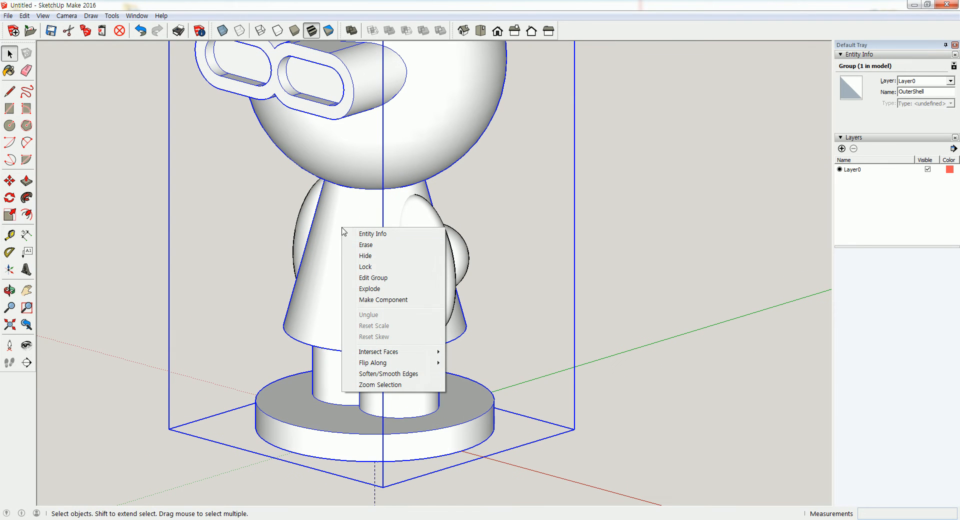
{"action": "left_click", "coordinate": [373, 289]}
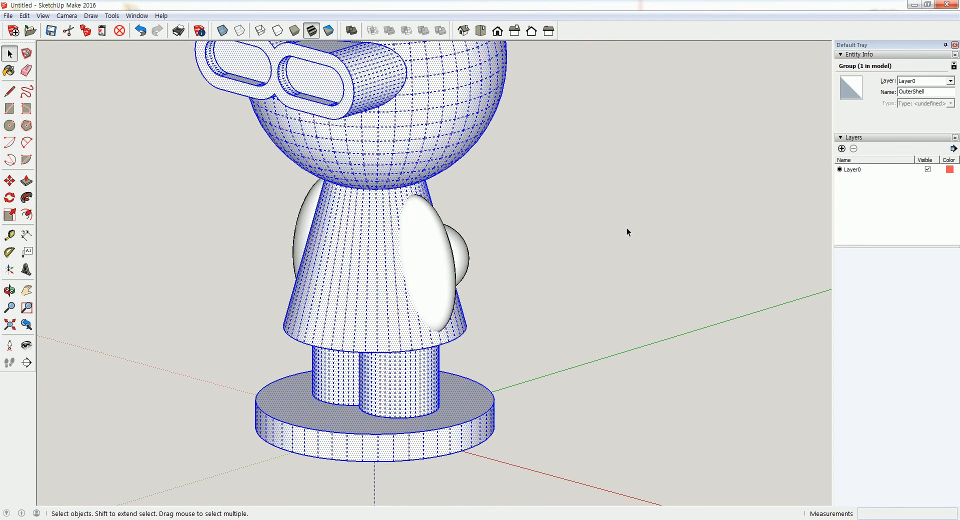
Intersect the conical body surface with the rabbit's left arm, limiting the intersection to the selection.
{"action": "left_click", "coordinate": [626, 227]}
{"action": "left_click", "coordinate": [439, 269]}
{"action": "left_click", "coordinate": [367, 266]}
{"action": "left_click", "coordinate": [299, 227]}
{"action": "left_click", "coordinate": [505, 277]}
{"action": "middle_click_drag", "start_coordinate": [510, 266], "coordinate": [435, 286]}
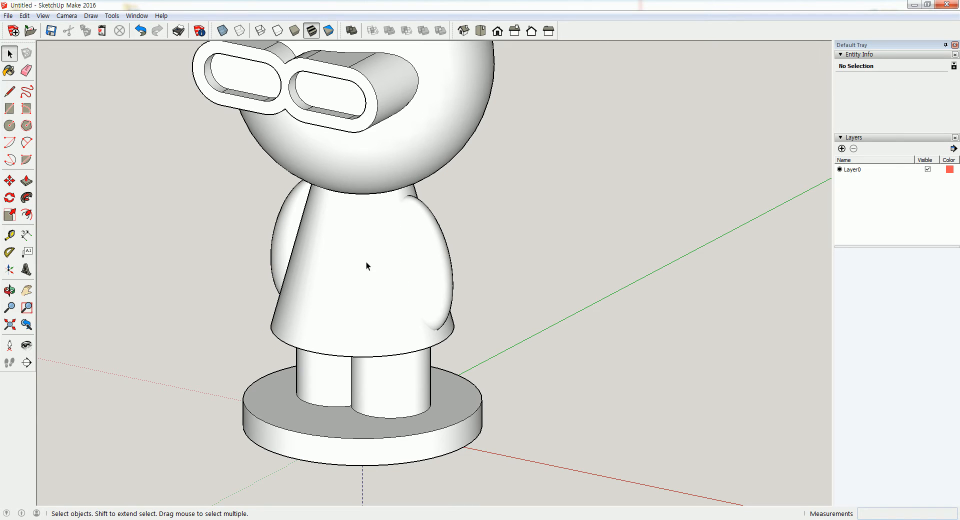
{"action": "left_click", "coordinate": [367, 262]}
{"action": "left_click", "coordinate": [437, 265], "text": "shift"}
{"action": "right_click", "coordinate": [437, 265]}
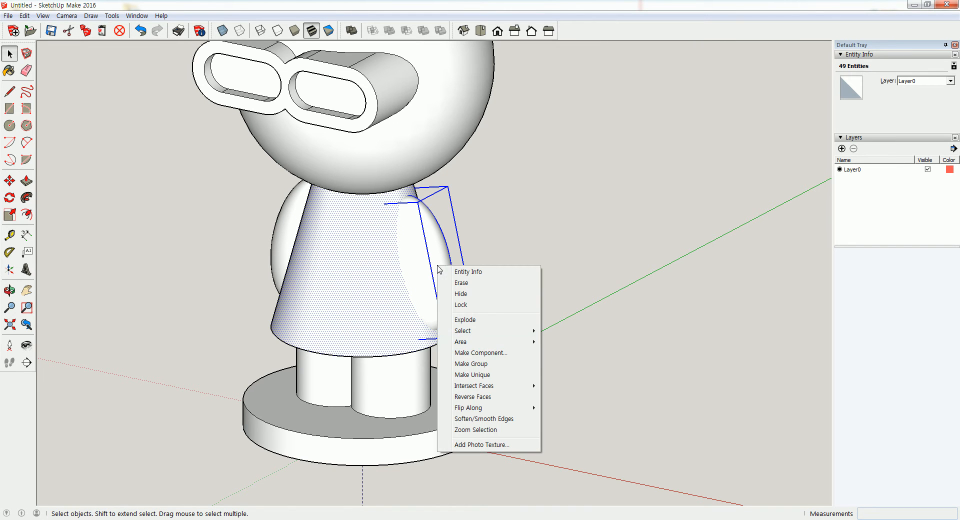
{"action": "mouse_move", "coordinate": [476, 387]}
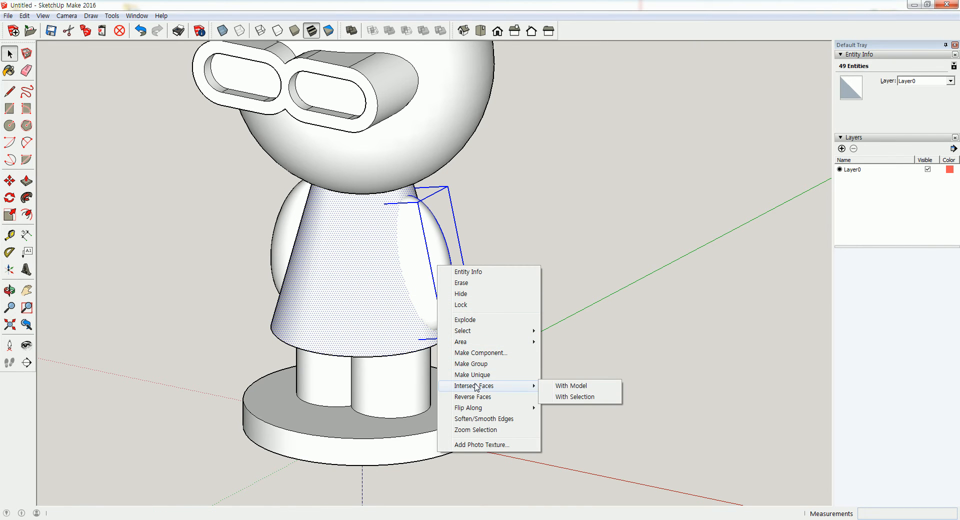
{"action": "left_click", "coordinate": [569, 397]}
{"action": "left_click", "coordinate": [533, 268]}
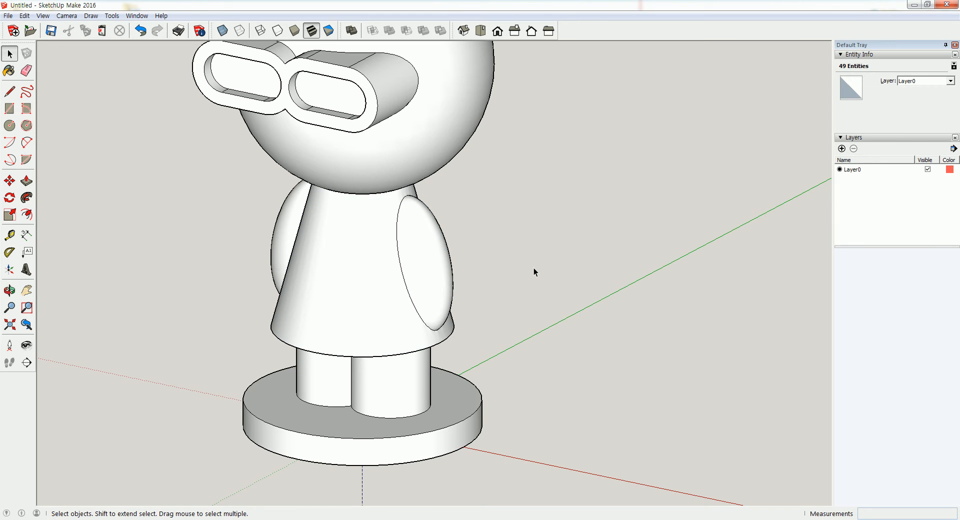
Hide the rabbit's left arm and delete the oval patch it covers on the body surface.
{"action": "scroll", "coordinate": [485, 244], "scroll_direction": "up", "scroll_amount": 2}
{"action": "left_click", "coordinate": [425, 248]}
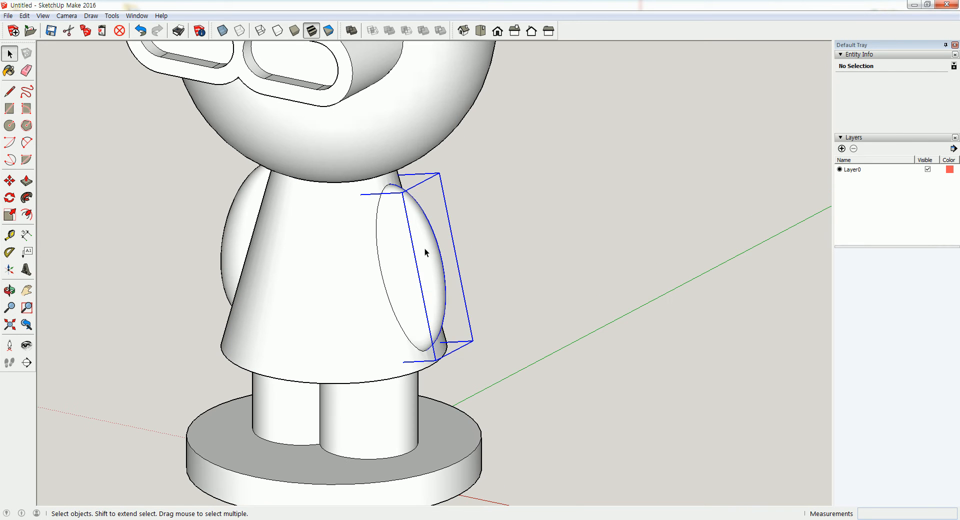
{"action": "right_click", "coordinate": [425, 248]}
{"action": "left_click", "coordinate": [446, 271]}
{"action": "mouse_move", "coordinate": [407, 241]}
{"action": "middle_mouse_down"}
{"action": "mouse_move", "coordinate": [335, 238]}
{"action": "mouse_move", "coordinate": [383, 234]}
{"action": "middle_mouse_up"}
{"action": "left_click", "coordinate": [384, 235]}
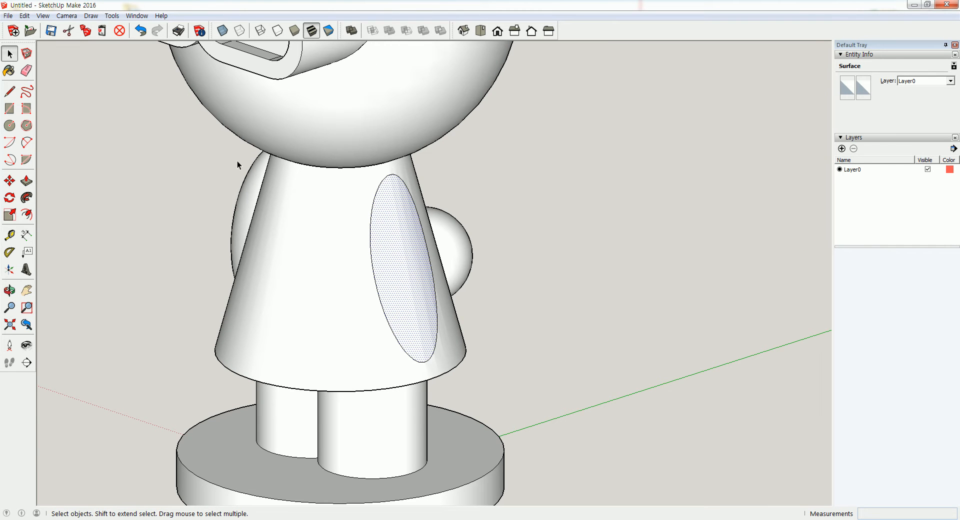
{"action": "left_click", "coordinate": [119, 31]}
Intersect the conical body surface with the rabbit's right arm, limiting the intersection to the selection.
{"action": "middle_click_drag", "start_coordinate": [156, 180], "coordinate": [261, 267]}
{"action": "left_click", "coordinate": [287, 244]}
{"action": "left_click", "coordinate": [232, 246], "text": "shift"}
{"action": "right_click", "coordinate": [232, 246]}
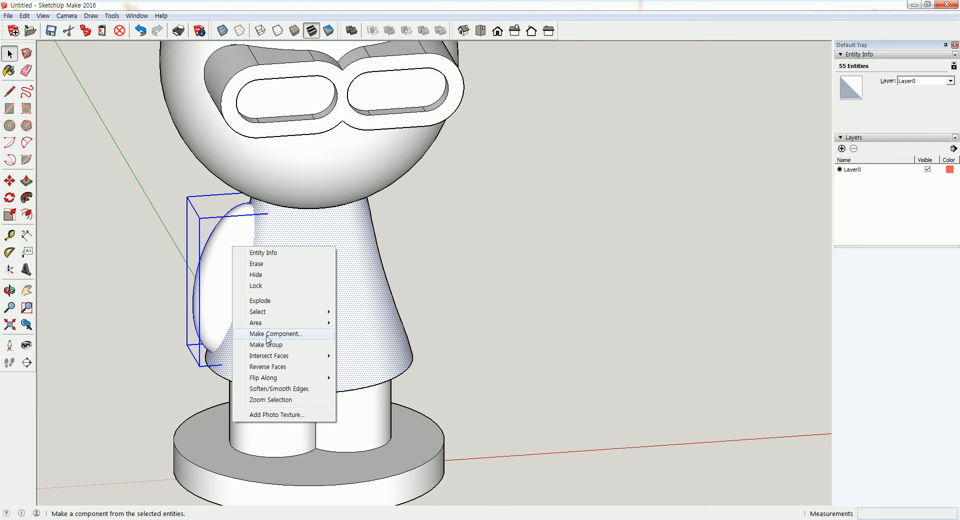
{"action": "mouse_move", "coordinate": [270, 356]}
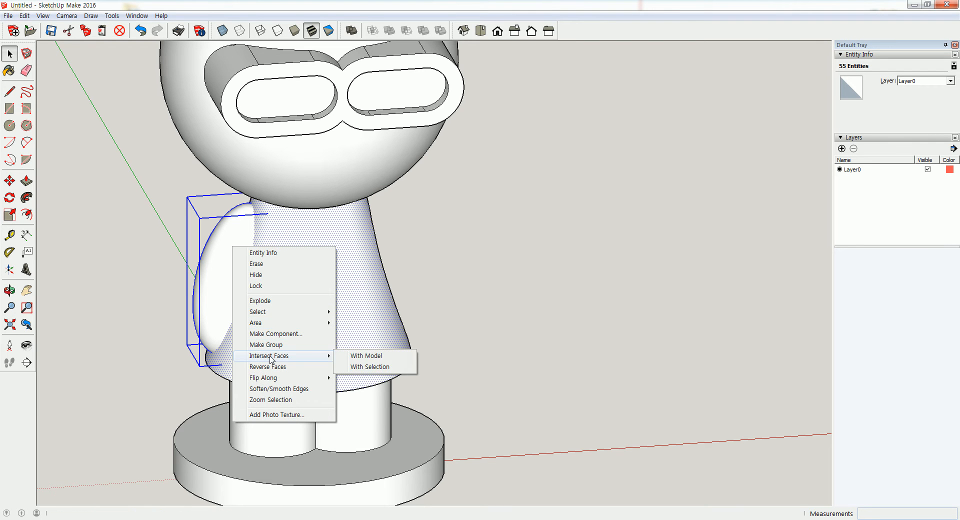
{"action": "left_click", "coordinate": [352, 368]}
{"action": "left_click", "coordinate": [438, 302]}
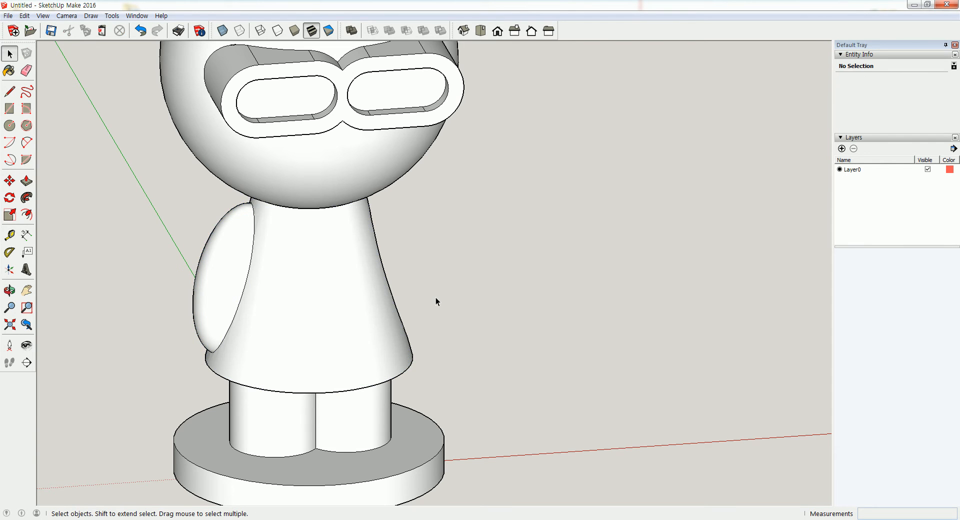
Hide the rabbit's right arm and delete the oval patch it covers on the body surface.
{"action": "left_click", "coordinate": [236, 265]}
{"action": "right_click", "coordinate": [230, 260]}
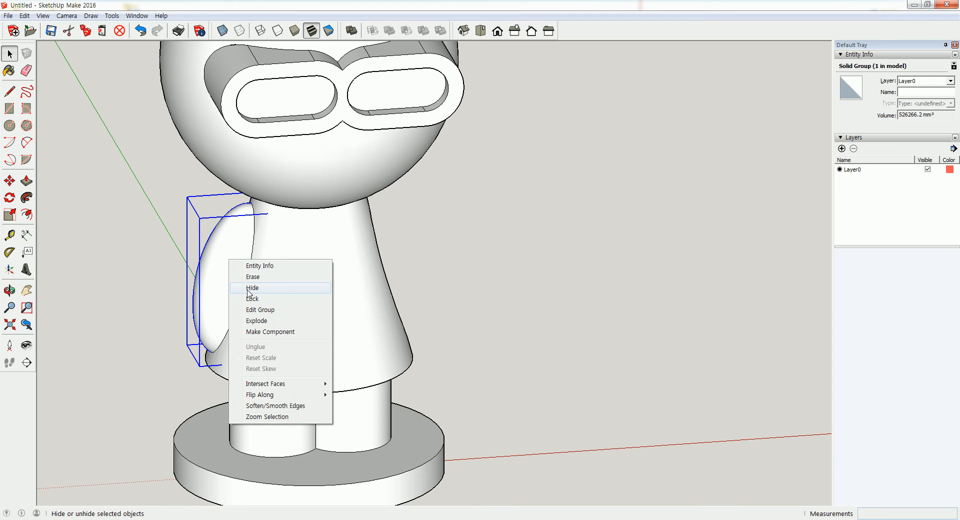
{"action": "left_click", "coordinate": [250, 290]}
{"action": "middle_click_drag", "start_coordinate": [237, 260], "coordinate": [224, 292]}
{"action": "left_click", "coordinate": [242, 288]}
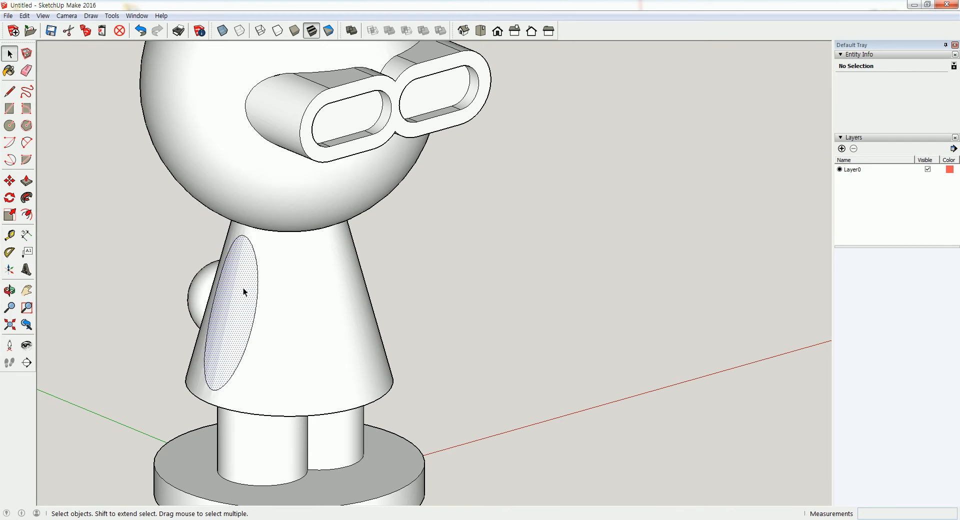
{"action": "left_click", "coordinate": [120, 30]}
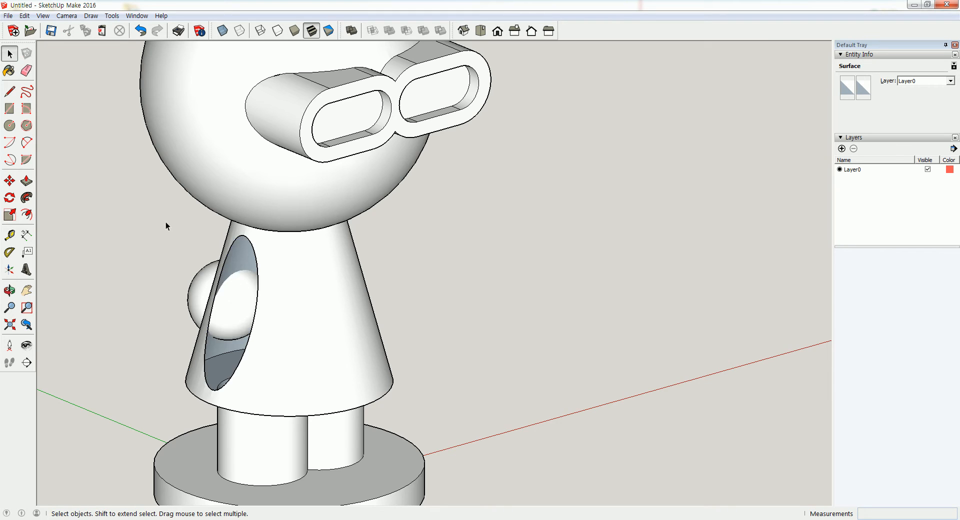
Unhide the last hidden arm and all other hidden geometry in the model.
{"action": "scroll", "coordinate": [165, 221], "scroll_direction": "down", "scroll_amount": 2}
{"action": "middle_click_drag", "start_coordinate": [232, 239], "coordinate": [338, 245]}
{"action": "scroll", "coordinate": [338, 240], "scroll_direction": "up", "scroll_amount": 1}
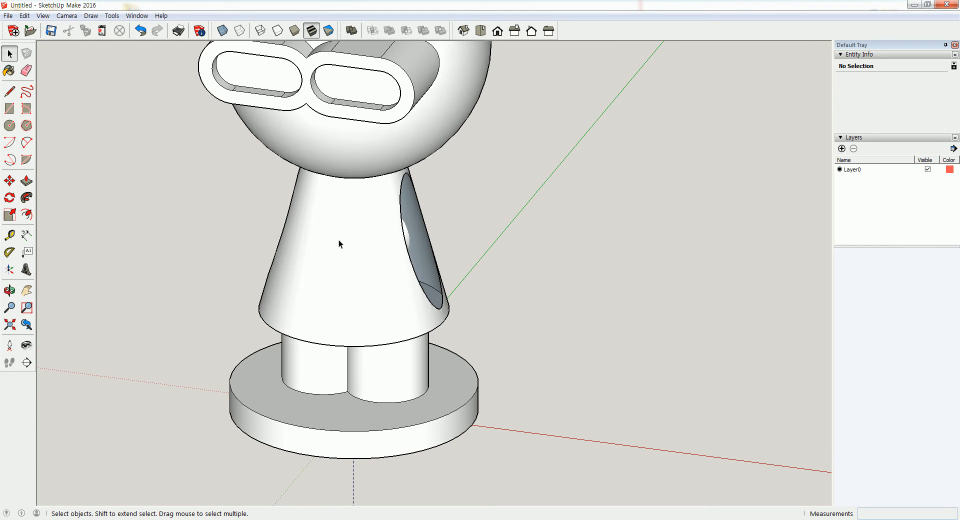
{"action": "left_click", "coordinate": [25, 15]}
{"action": "mouse_move", "coordinate": [99, 164]}
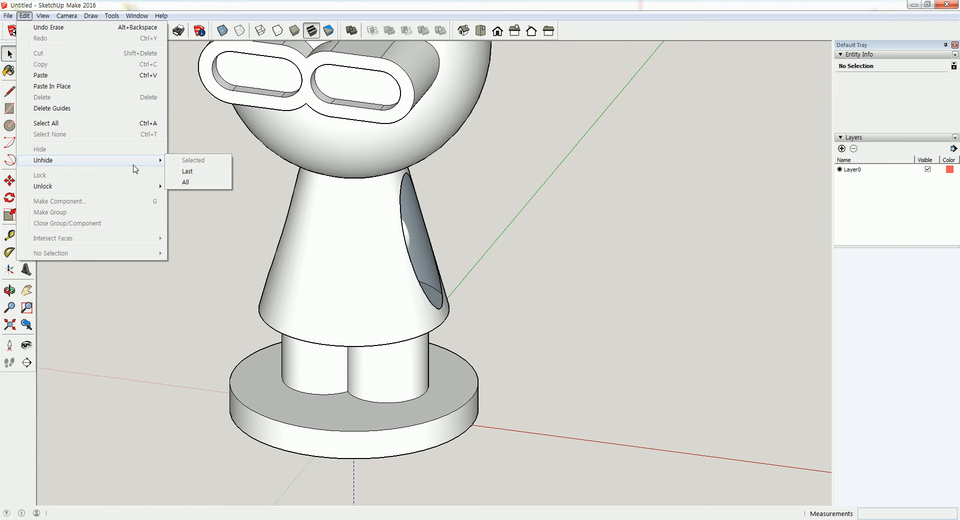
{"action": "left_click", "coordinate": [187, 171]}
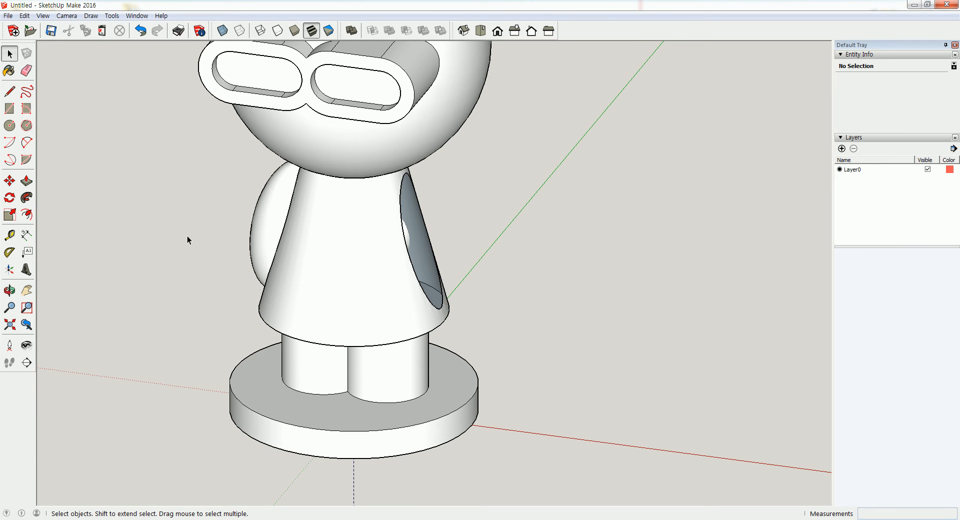
{"action": "left_click", "coordinate": [24, 16]}
{"action": "mouse_move", "coordinate": [57, 160]}
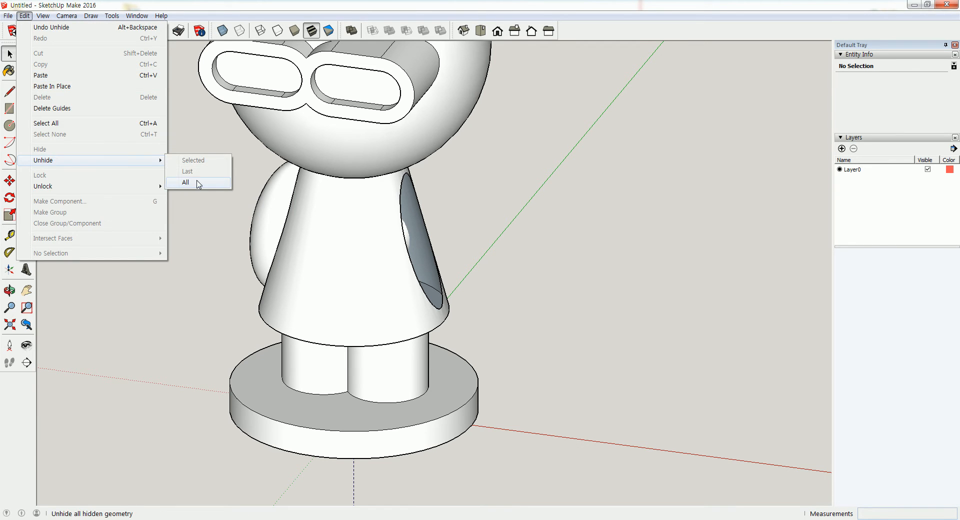
{"action": "left_click", "coordinate": [186, 183]}
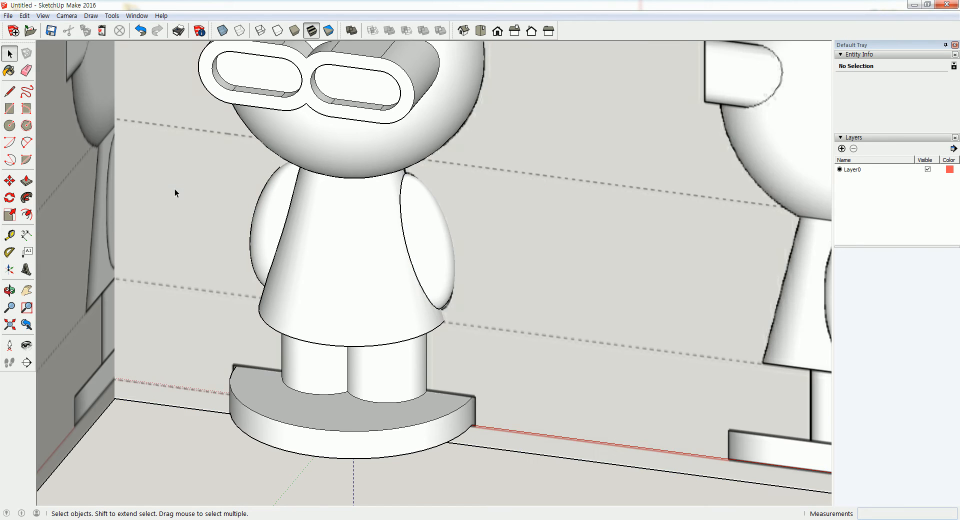
Delete the two reference image groups standing behind and beside the figure.
{"action": "left_click", "coordinate": [239, 202]}
{"action": "scroll", "coordinate": [238, 202], "scroll_direction": "down", "scroll_amount": 3}
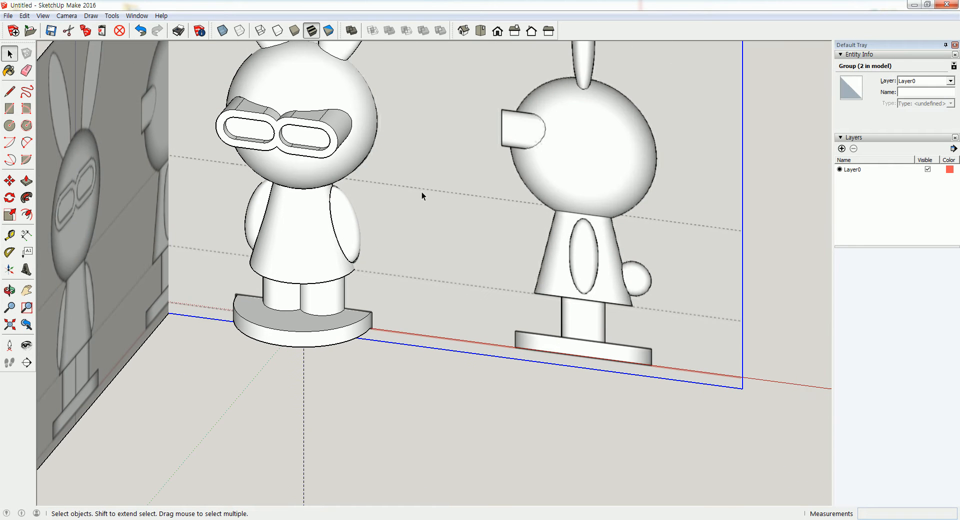
{"action": "left_click", "coordinate": [119, 30]}
{"action": "left_click", "coordinate": [120, 137]}
{"action": "left_click", "coordinate": [119, 31]}
Hide the conical body surface between the rabbit's head and legs.
{"action": "mouse_move", "coordinate": [220, 182]}
{"action": "middle_mouse_down", "text": "shift"}
{"action": "mouse_move", "coordinate": [269, 250]}
{"action": "mouse_move", "coordinate": [281, 223]}
{"action": "mouse_move", "coordinate": [270, 153]}
{"action": "middle_mouse_up", "text": "shift"}
{"action": "scroll", "coordinate": [269, 249], "scroll_direction": "up", "scroll_amount": 1}
{"action": "scroll", "coordinate": [299, 227], "scroll_direction": "up", "scroll_amount": 1}
{"action": "left_click", "coordinate": [288, 211]}
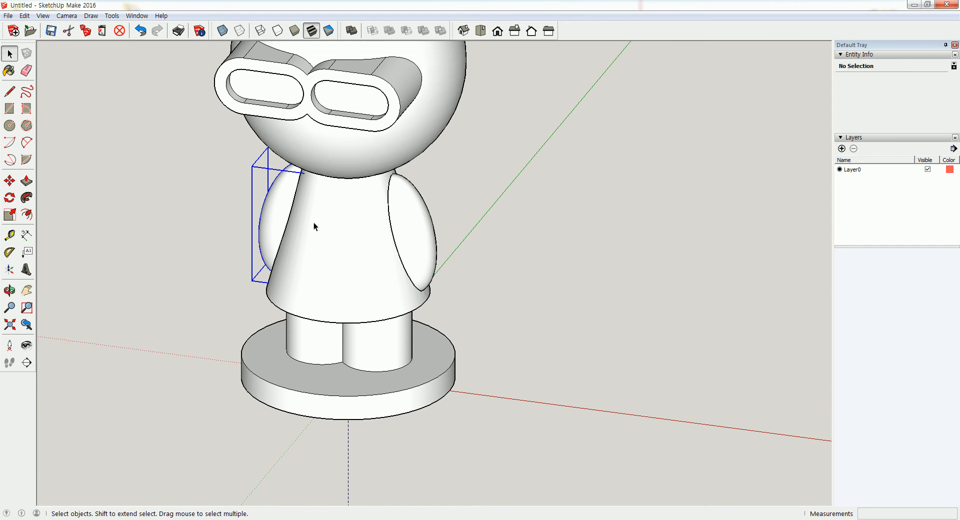
{"action": "left_click", "coordinate": [359, 231]}
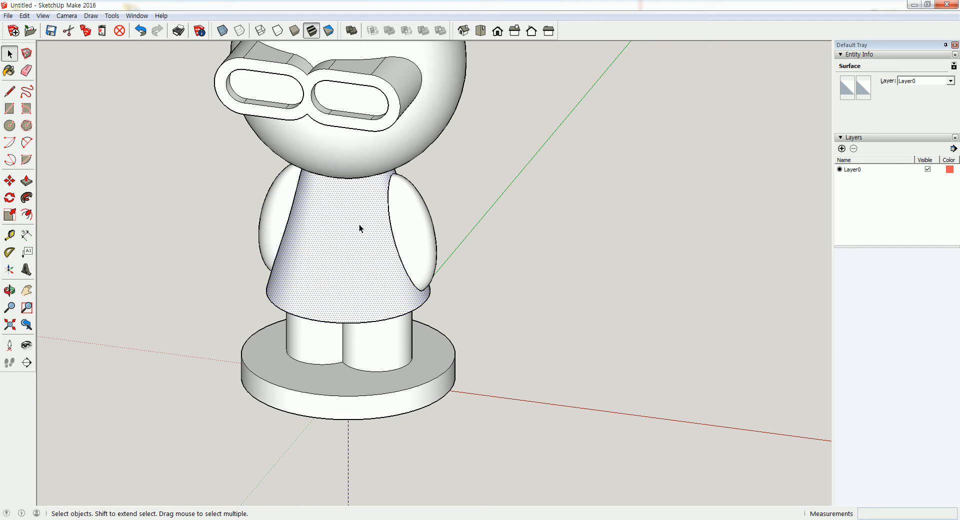
{"action": "right_click", "coordinate": [356, 224]}
{"action": "left_click", "coordinate": [374, 253]}
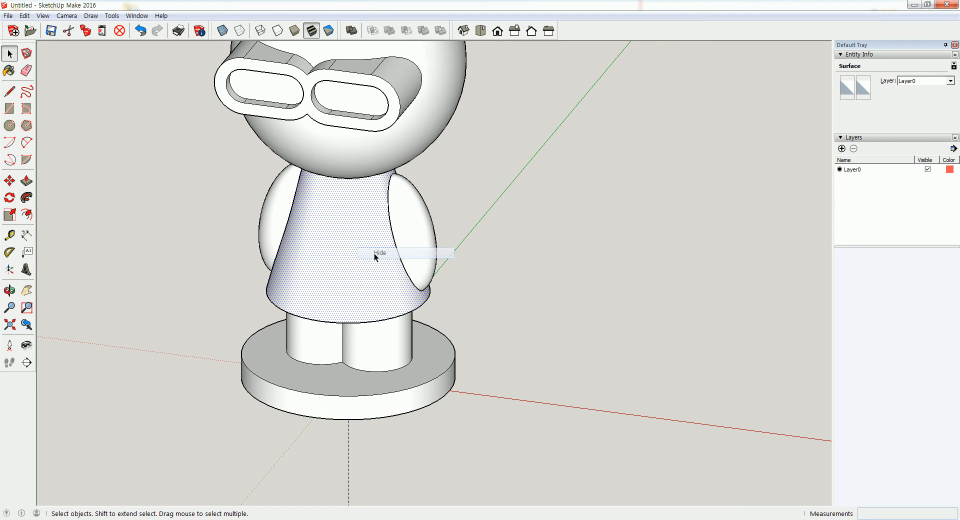
Explode both arm groups into loose geometry.
{"action": "scroll", "coordinate": [307, 221], "scroll_direction": "up", "scroll_amount": 1}
{"action": "mouse_move", "coordinate": [307, 221]}
{"action": "middle_mouse_down"}
{"action": "mouse_move", "coordinate": [341, 218]}
{"action": "mouse_move", "coordinate": [298, 219]}
{"action": "middle_mouse_up"}
{"action": "right_click", "coordinate": [299, 215]}
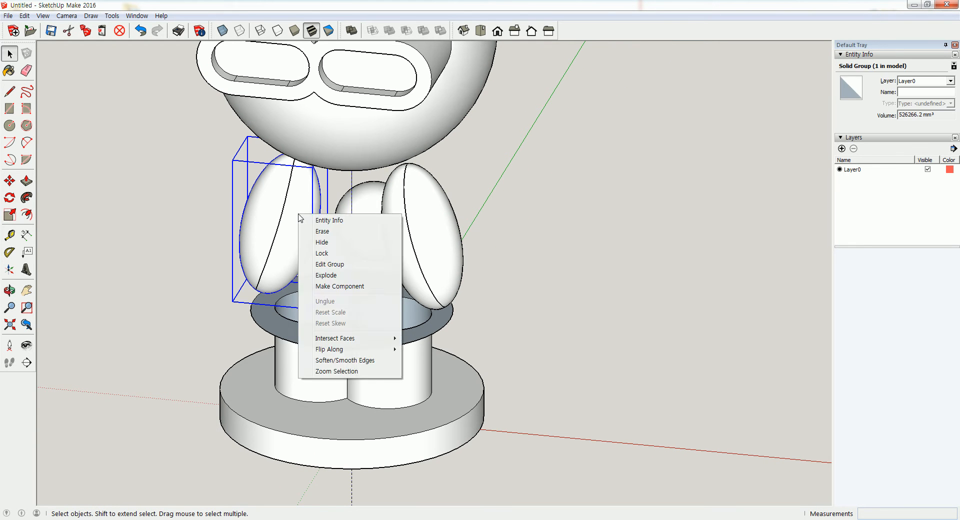
{"action": "left_click", "coordinate": [322, 275]}
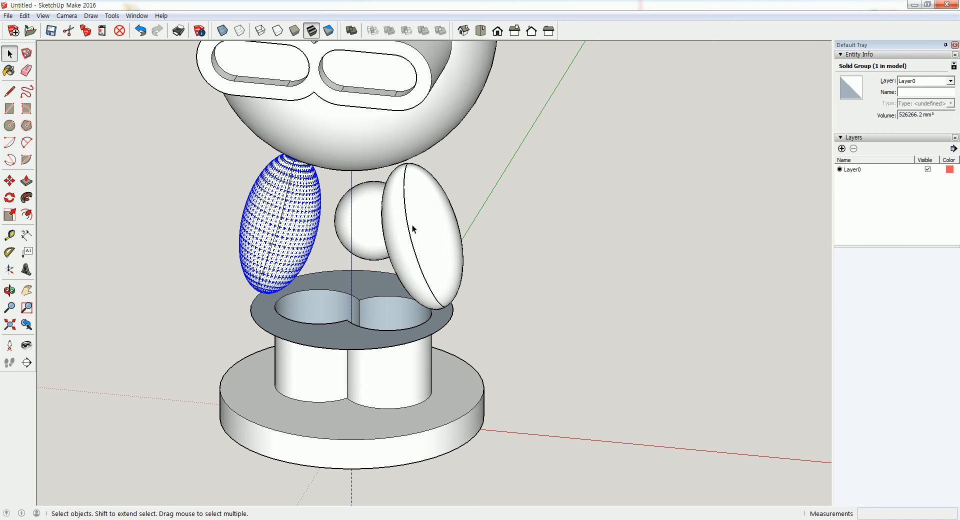
{"action": "left_click", "coordinate": [431, 224]}
{"action": "right_click", "coordinate": [432, 226]}
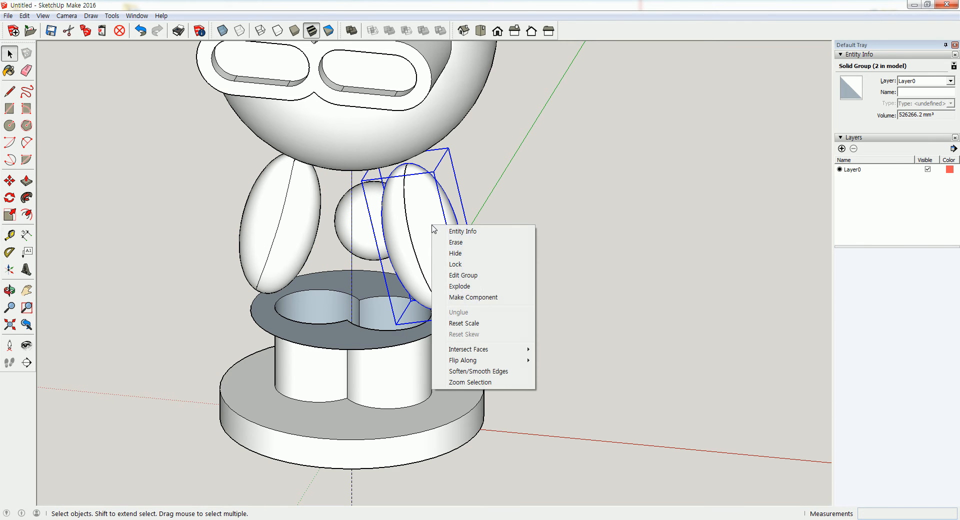
{"action": "left_click", "coordinate": [451, 285]}
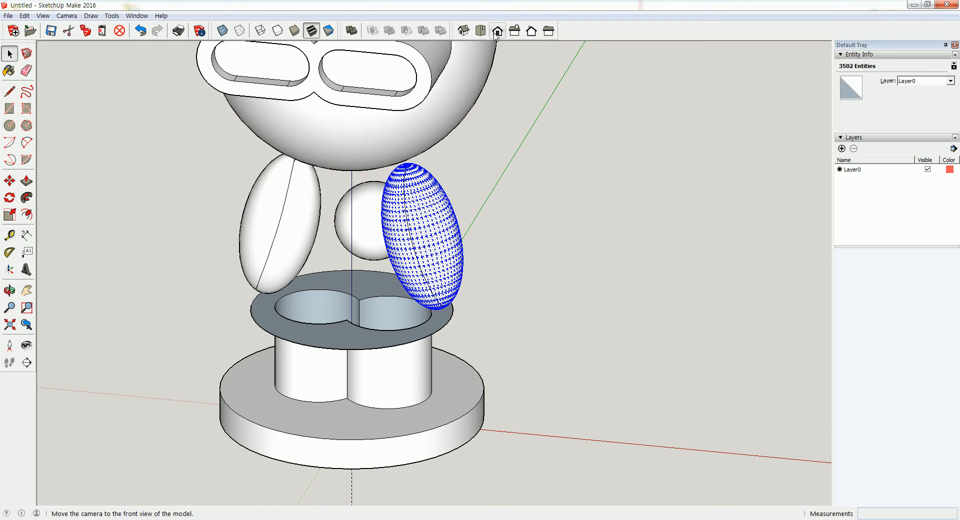
Switch to the front view and hide the round tail between the arms.
{"action": "left_click", "coordinate": [498, 31]}
{"action": "left_click", "coordinate": [407, 268]}
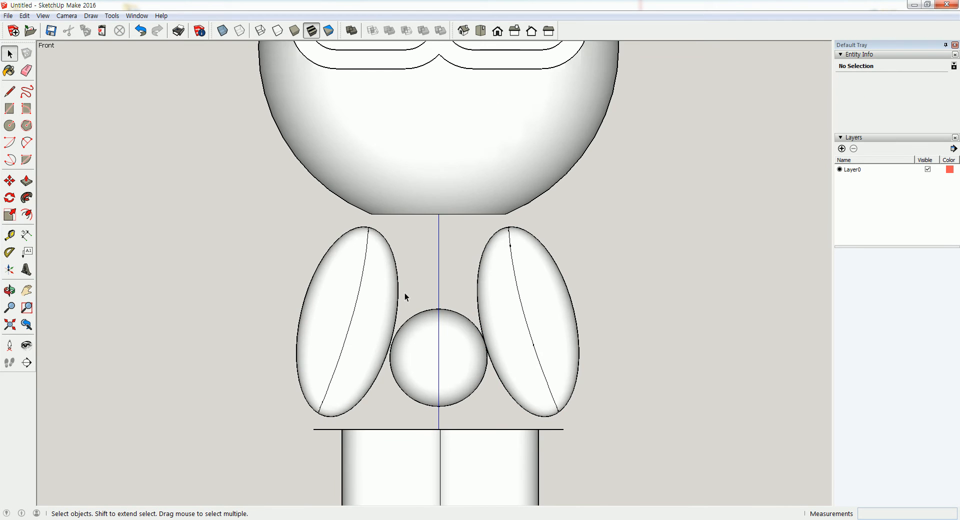
{"action": "left_click", "coordinate": [445, 337]}
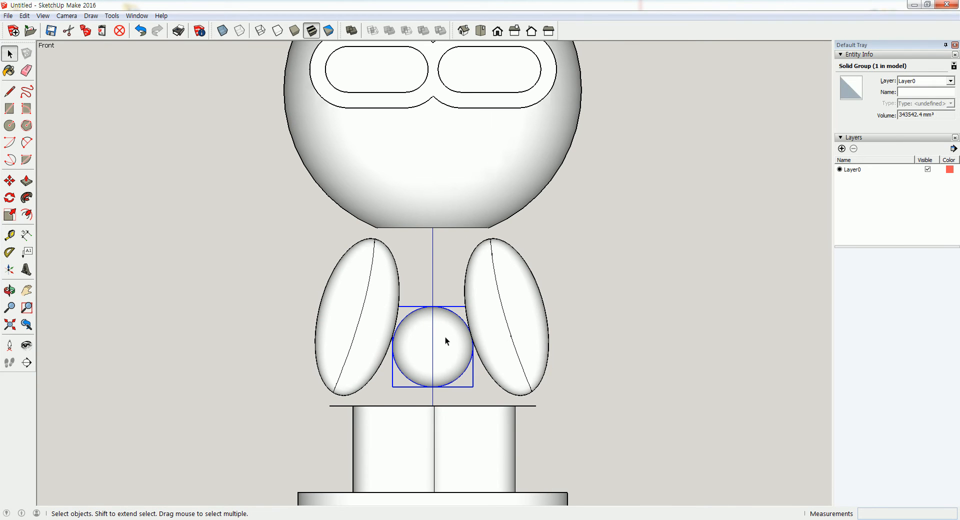
{"action": "right_click", "coordinate": [445, 338]}
{"action": "left_click", "coordinate": [468, 365]}
{"action": "scroll", "coordinate": [436, 323], "scroll_direction": "down", "scroll_amount": 2}
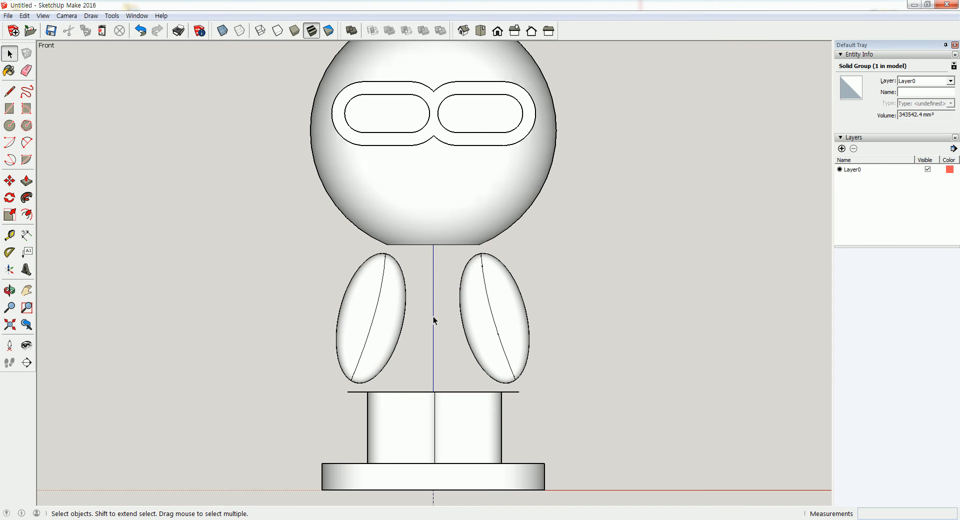
Delete the inner part of each arm, inside its intersection line with the body.
{"action": "left_click_drag", "start_coordinate": [402, 358], "coordinate": [404, 353]}
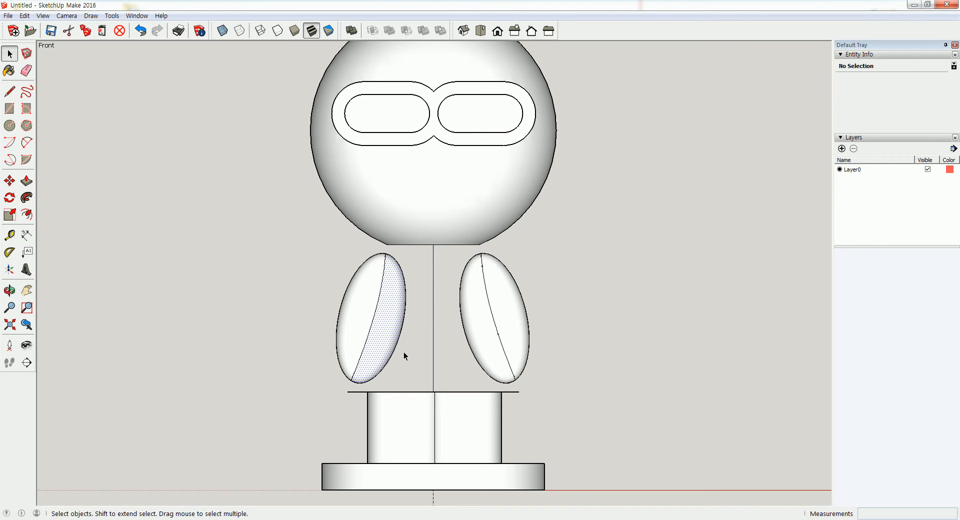
{"action": "key", "text": "Delete"}
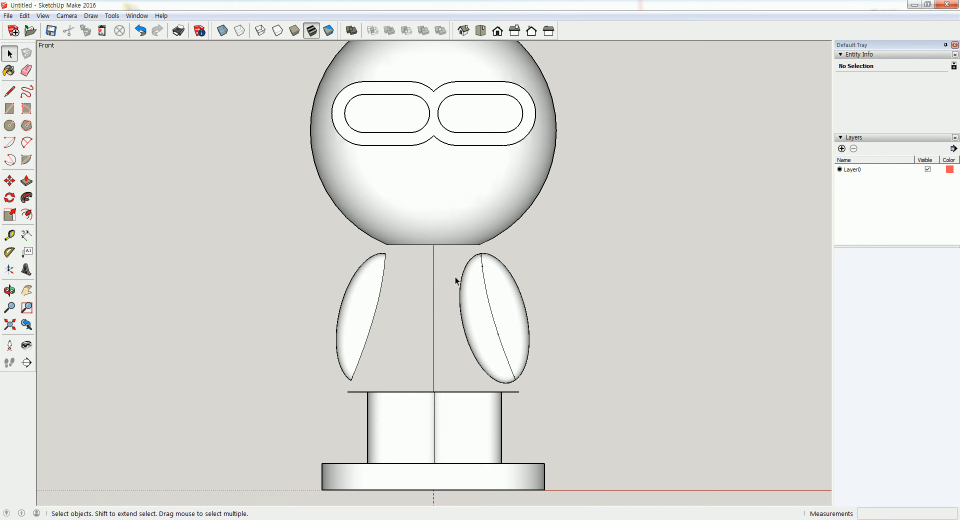
{"action": "left_click_drag", "start_coordinate": [454, 296], "coordinate": [448, 308]}
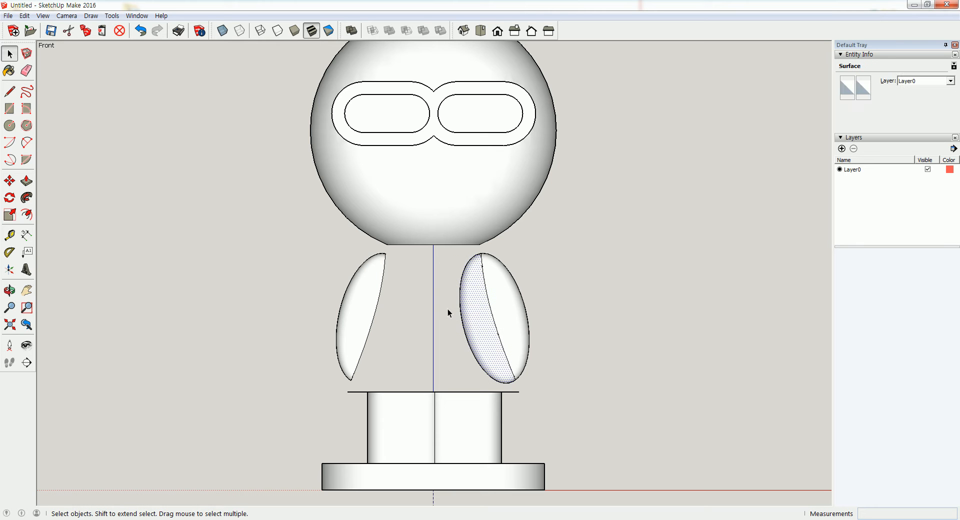
{"action": "key", "text": "Delete"}
Delete the stray geometry at the upper end of the left arm's cut edge.
{"action": "scroll", "coordinate": [473, 267], "scroll_direction": "up", "scroll_amount": 5}
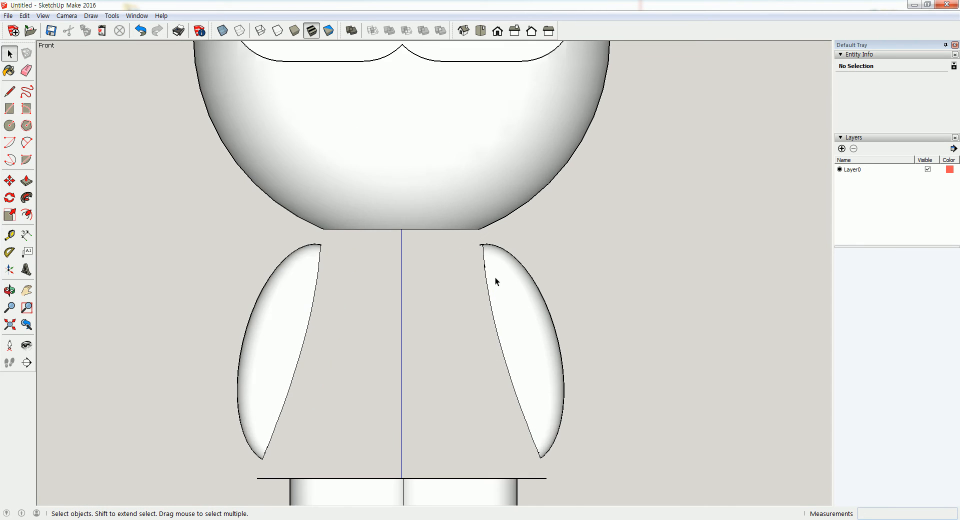
{"action": "scroll", "coordinate": [482, 270], "scroll_direction": "up", "scroll_amount": 3}
{"action": "mouse_move", "coordinate": [454, 240]}
{"action": "middle_mouse_down"}
{"action": "mouse_move", "coordinate": [484, 243]}
{"action": "mouse_move", "coordinate": [548, 202]}
{"action": "mouse_move", "coordinate": [594, 154]}
{"action": "mouse_move", "coordinate": [590, 142]}
{"action": "mouse_move", "coordinate": [458, 251]}
{"action": "mouse_move", "coordinate": [445, 227]}
{"action": "middle_mouse_up"}
{"action": "left_click_drag", "start_coordinate": [459, 168], "coordinate": [448, 185]}
{"action": "key", "text": "Delete"}
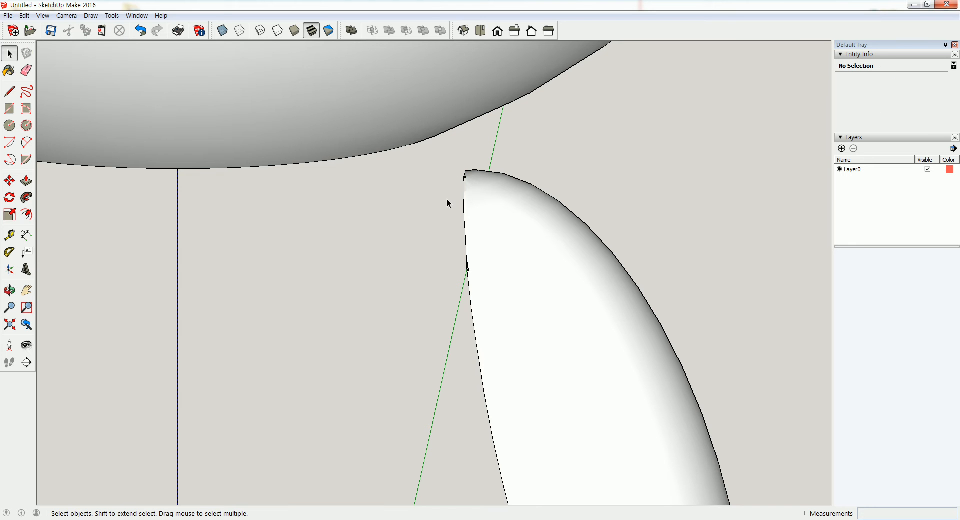
Unhide the round tail and the cone-shaped body between the arms.
{"action": "scroll", "coordinate": [506, 199], "scroll_direction": "down", "scroll_amount": 5}
{"action": "middle_click_drag", "start_coordinate": [488, 219], "coordinate": [248, 161]}
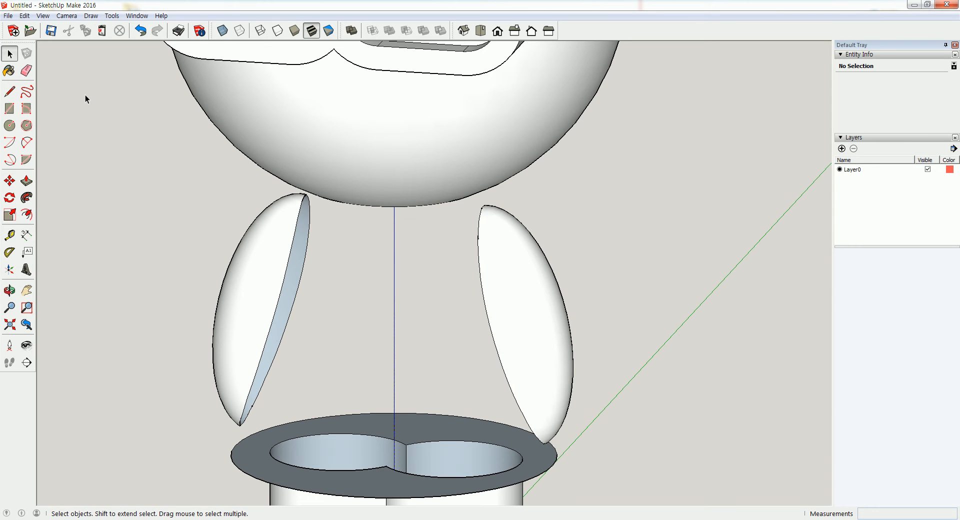
{"action": "left_click", "coordinate": [24, 15]}
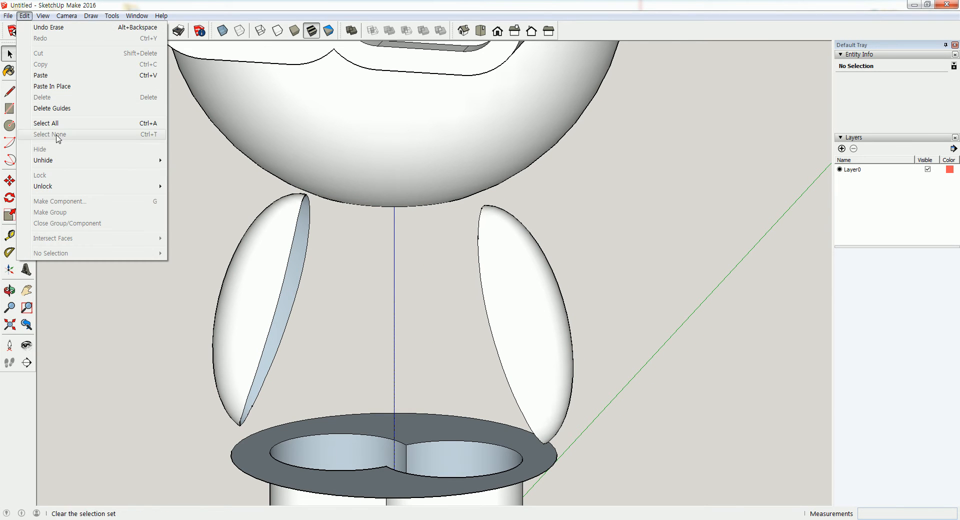
{"action": "mouse_move", "coordinate": [65, 161]}
{"action": "left_click", "coordinate": [186, 172]}
{"action": "left_click", "coordinate": [24, 15]}
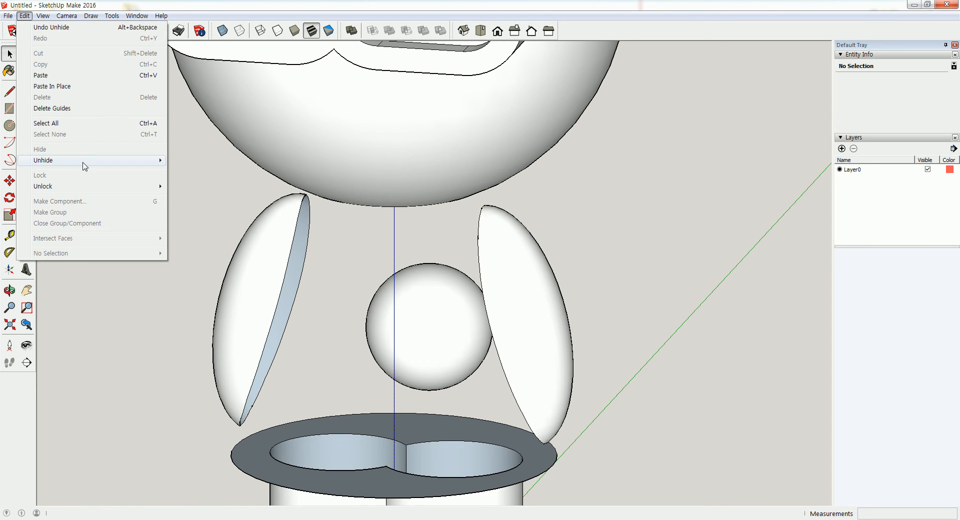
{"action": "mouse_move", "coordinate": [85, 170]}
{"action": "left_click", "coordinate": [180, 183]}
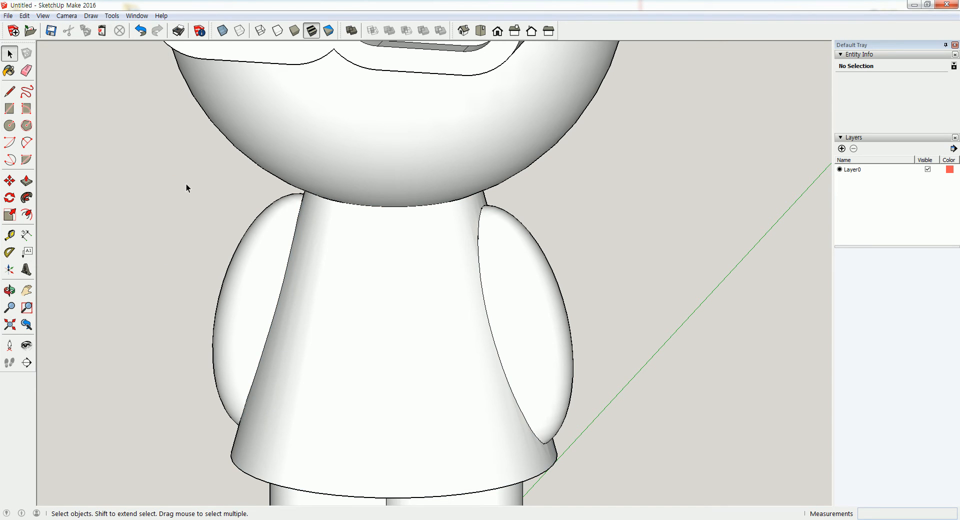
Examine in X-ray display how the trimmed arms and the round tail meet the body.
{"action": "scroll", "coordinate": [187, 179], "scroll_direction": "down", "scroll_amount": 3}
{"action": "left_click", "coordinate": [255, 239]}
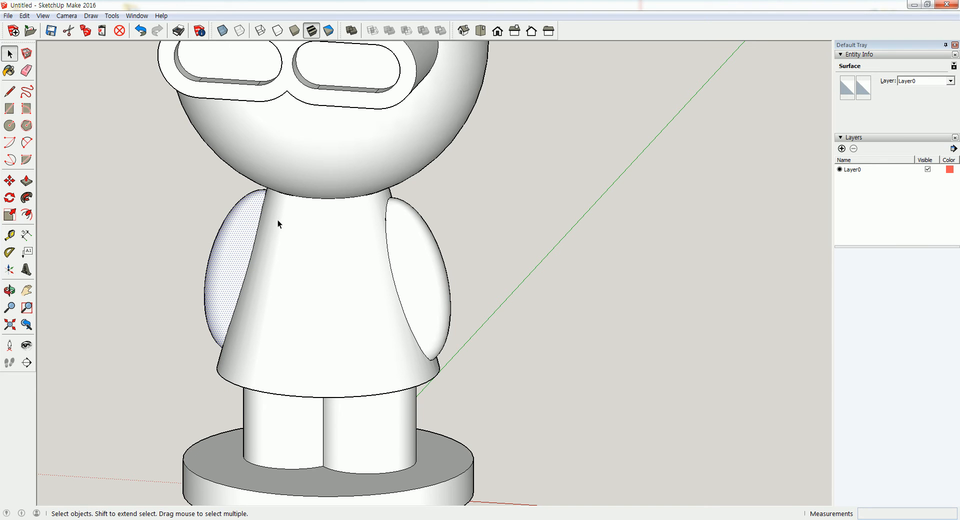
{"action": "left_click", "coordinate": [222, 31]}
{"action": "middle_click_drag", "start_coordinate": [199, 214], "coordinate": [450, 274]}
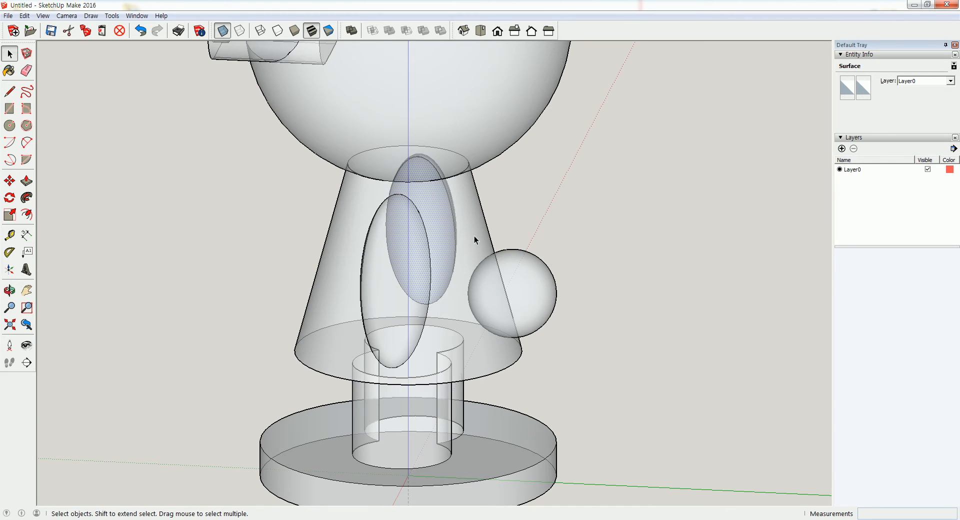
{"action": "middle_click_drag", "start_coordinate": [474, 235], "coordinate": [518, 232]}
{"action": "scroll", "coordinate": [516, 232], "scroll_direction": "down", "scroll_amount": 2}
{"action": "middle_click_drag", "start_coordinate": [485, 258], "coordinate": [538, 265]}
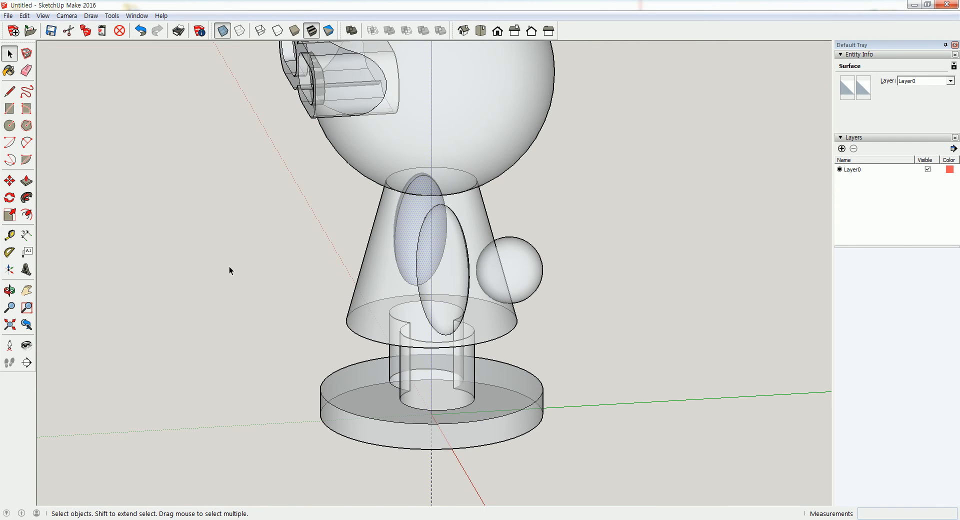
{"action": "middle_click_drag", "start_coordinate": [265, 260], "coordinate": [225, 272], "text": "shift"}
{"action": "scroll", "coordinate": [225, 273], "scroll_direction": "up", "scroll_amount": 2}
{"action": "left_click", "coordinate": [535, 232]}
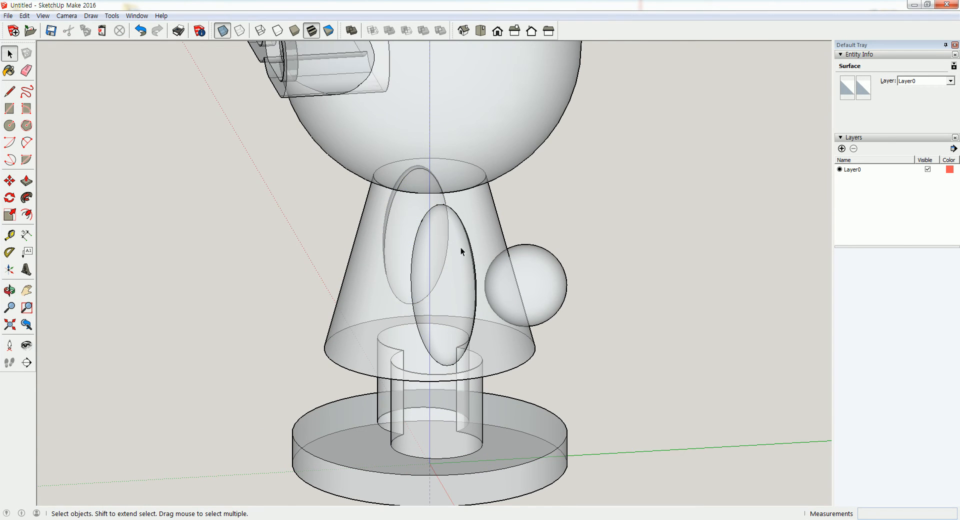
{"action": "middle_click_drag", "start_coordinate": [472, 227], "coordinate": [474, 233]}
Return to opaque display and intersect the body surface with the tail group, using only the selected objects.
{"action": "left_click", "coordinate": [483, 222]}
{"action": "left_click", "coordinate": [223, 32]}
{"action": "left_click", "coordinate": [542, 269]}
{"action": "right_click", "coordinate": [542, 268]}
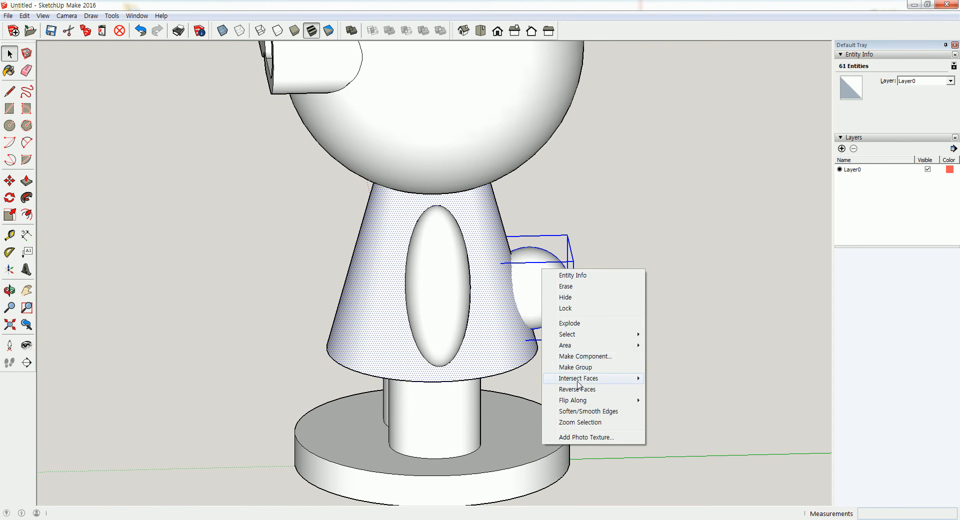
{"action": "mouse_move", "coordinate": [583, 379]}
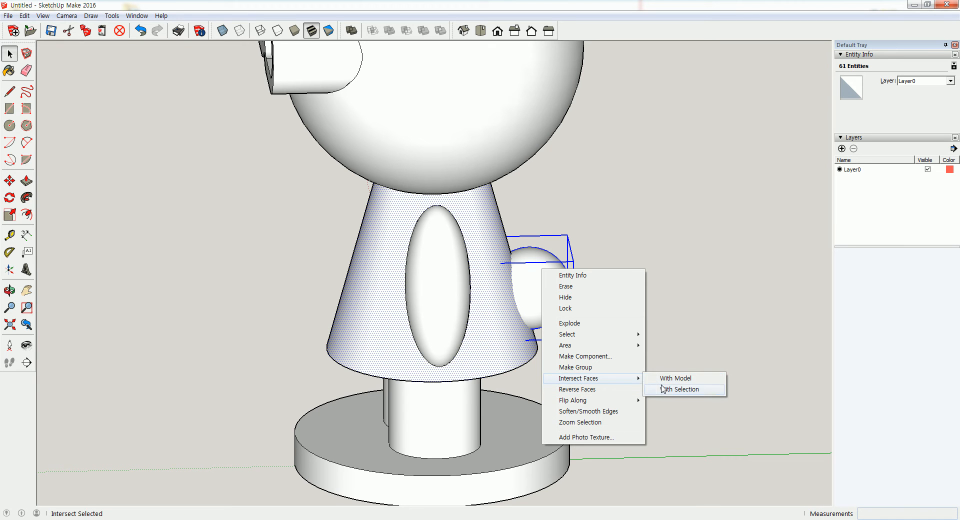
{"action": "left_click", "coordinate": [666, 391]}
{"action": "left_click", "coordinate": [656, 306]}
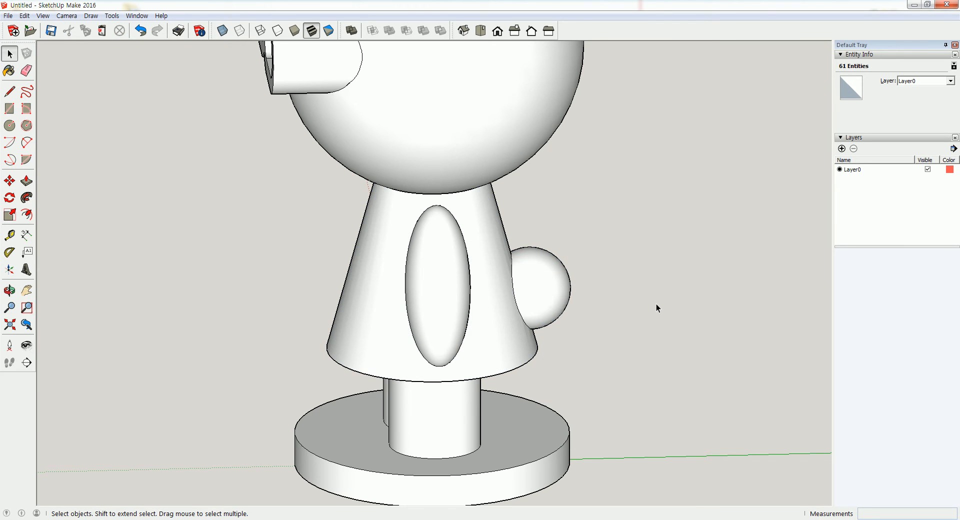
Hide the tail group to expose its intersection outline on the back of the body.
{"action": "scroll", "coordinate": [595, 294], "scroll_direction": "up", "scroll_amount": 2}
{"action": "left_click", "coordinate": [501, 263]}
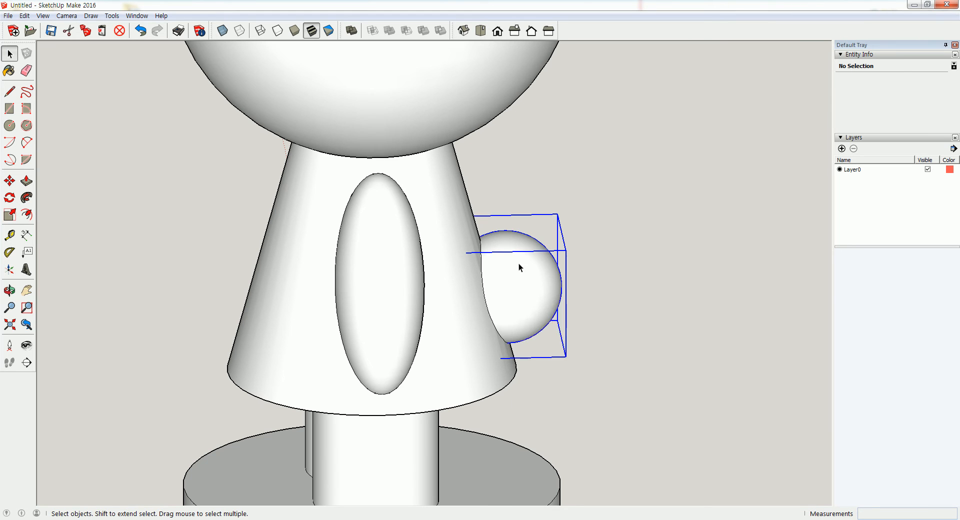
{"action": "right_click", "coordinate": [518, 263]}
{"action": "left_click", "coordinate": [551, 292]}
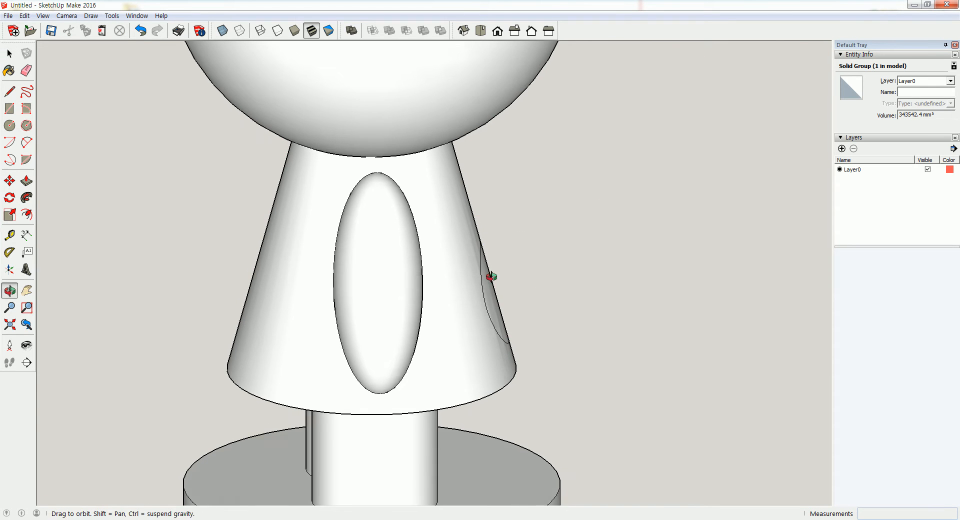
Draw a line across the small gap in the lower part of the tail's intersection outline to close it.
{"action": "middle_click_drag", "start_coordinate": [491, 274], "coordinate": [401, 289]}
{"action": "left_click", "coordinate": [482, 296]}
{"action": "middle_click_drag", "start_coordinate": [485, 318], "coordinate": [410, 223]}
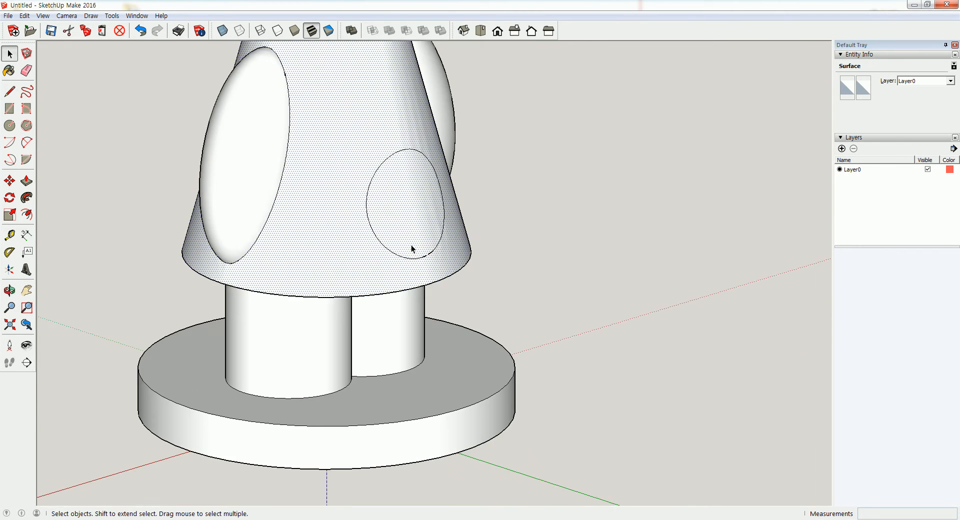
{"action": "scroll", "coordinate": [432, 260], "scroll_direction": "up", "scroll_amount": 5}
{"action": "scroll", "coordinate": [434, 259], "scroll_direction": "up", "scroll_amount": 3}
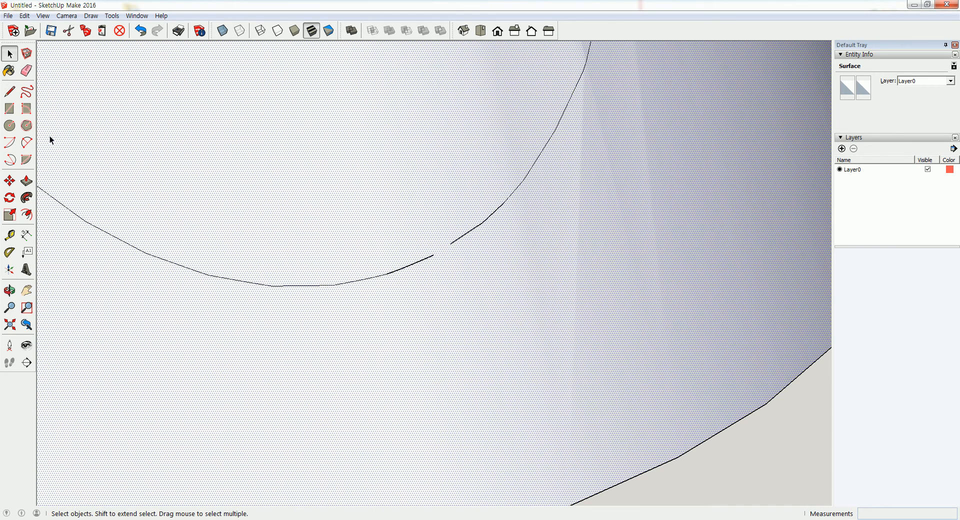
{"action": "left_click", "coordinate": [9, 91]}
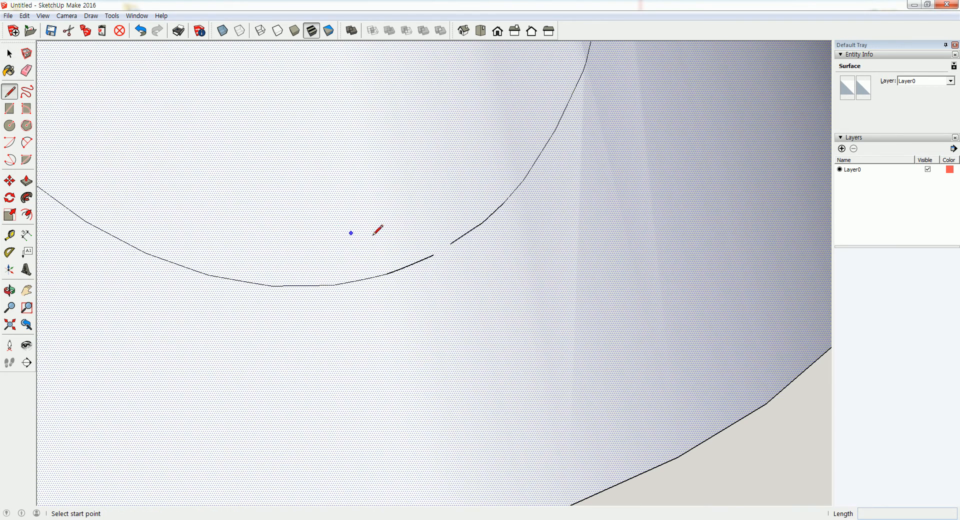
{"action": "left_click", "coordinate": [433, 255]}
{"action": "left_click", "coordinate": [451, 242]}
{"action": "scroll", "coordinate": [455, 240], "scroll_direction": "down", "scroll_amount": 6}
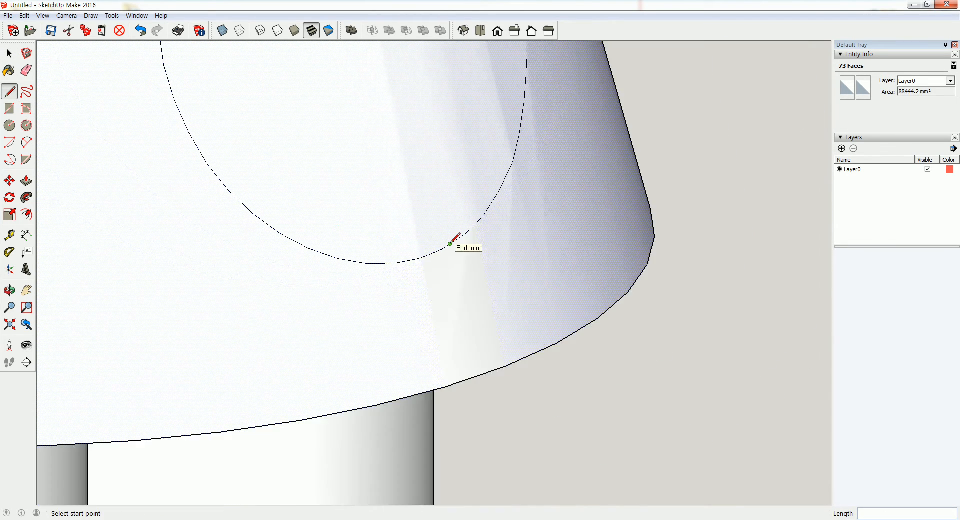
Delete the body surface inside the tail's closed intersection outline.
{"action": "left_click", "coordinate": [15, 58]}
{"action": "left_click", "coordinate": [572, 140]}
{"action": "left_click", "coordinate": [421, 179]}
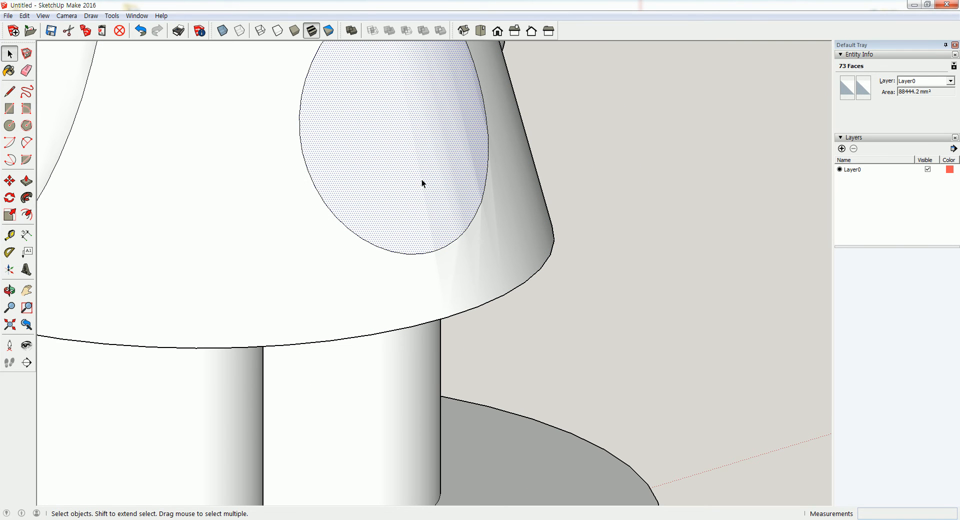
{"action": "left_click", "coordinate": [119, 31]}
{"action": "mouse_move", "coordinate": [242, 149]}
{"action": "middle_mouse_down"}
{"action": "mouse_move", "coordinate": [266, 167]}
{"action": "mouse_move", "coordinate": [399, 179]}
{"action": "mouse_move", "coordinate": [404, 195]}
{"action": "middle_mouse_up"}
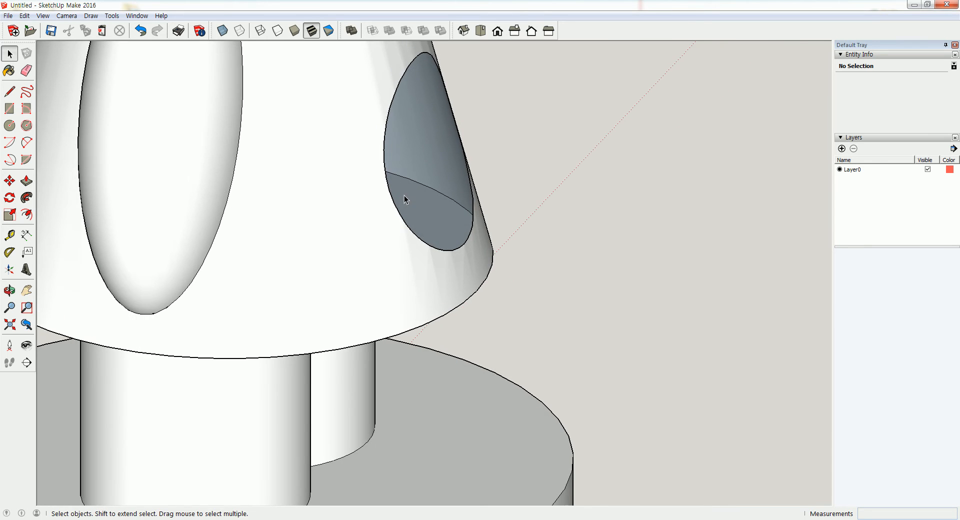
{"action": "scroll", "coordinate": [403, 243], "scroll_direction": "down", "scroll_amount": 2}
{"action": "middle_click_drag", "start_coordinate": [403, 243], "coordinate": [403, 202], "text": "shift"}
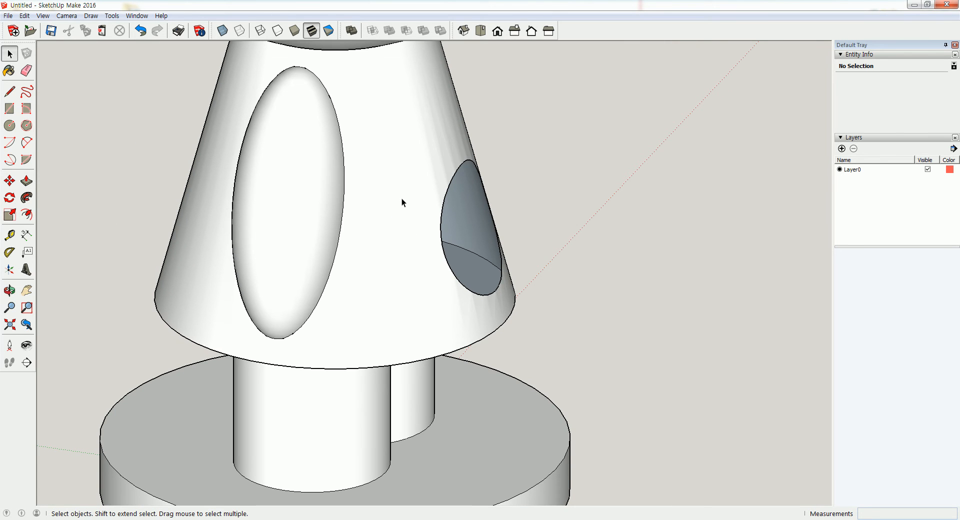
Unhide the last hidden object, the tail, and hide the cone-shaped body surface.
{"action": "left_click", "coordinate": [24, 15]}
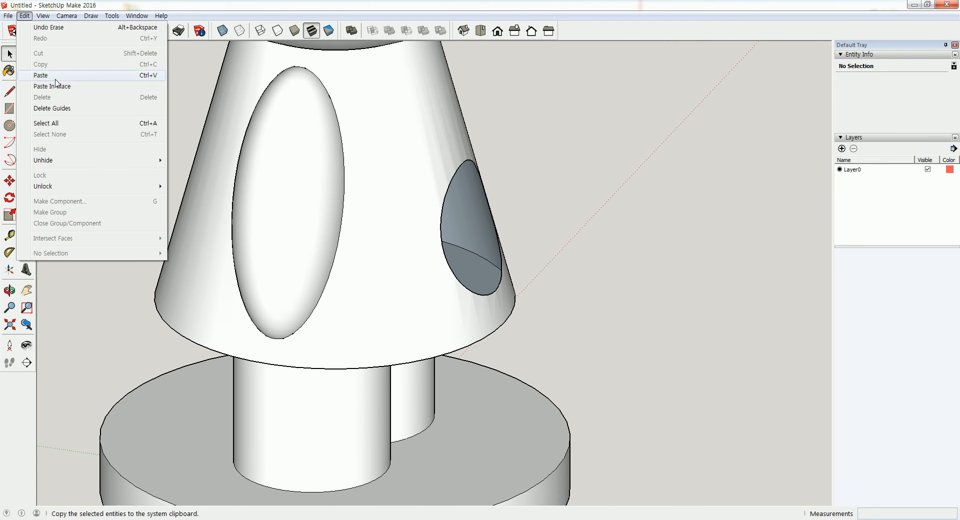
{"action": "mouse_move", "coordinate": [127, 162]}
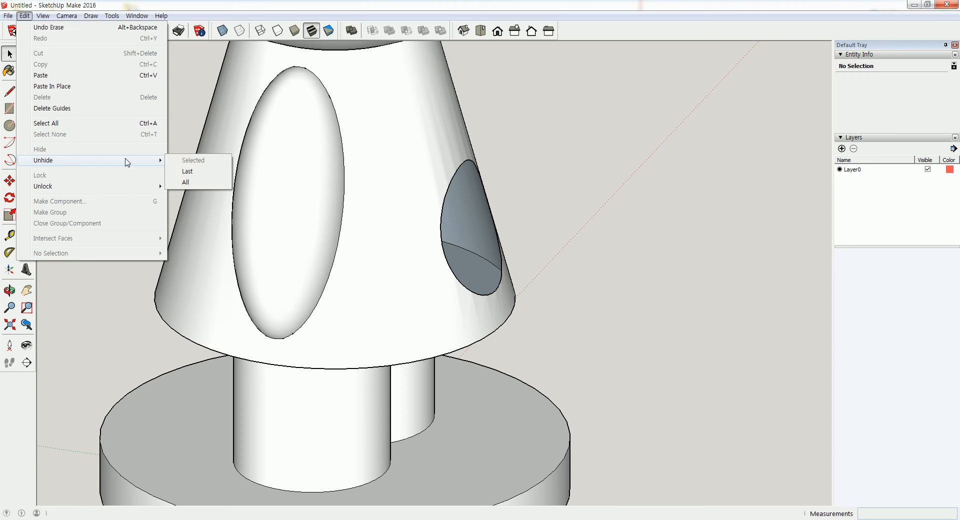
{"action": "left_click", "coordinate": [203, 177]}
{"action": "right_click", "coordinate": [421, 131]}
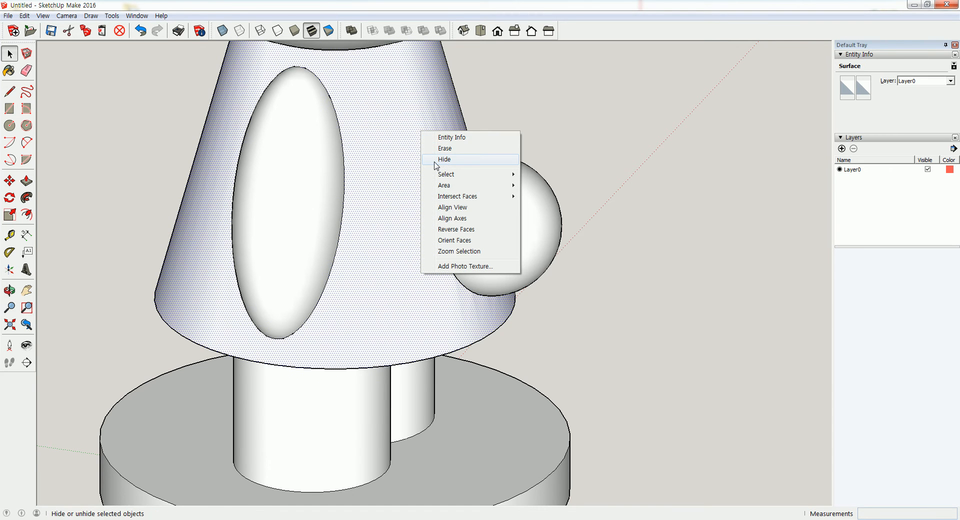
{"action": "left_click", "coordinate": [439, 159]}
Explode the tail group and delete the inner part of the sphere, on the body side of the intersection line.
{"action": "middle_click_drag", "start_coordinate": [424, 195], "coordinate": [454, 162]}
{"action": "left_click_drag", "start_coordinate": [437, 205], "coordinate": [436, 202]}
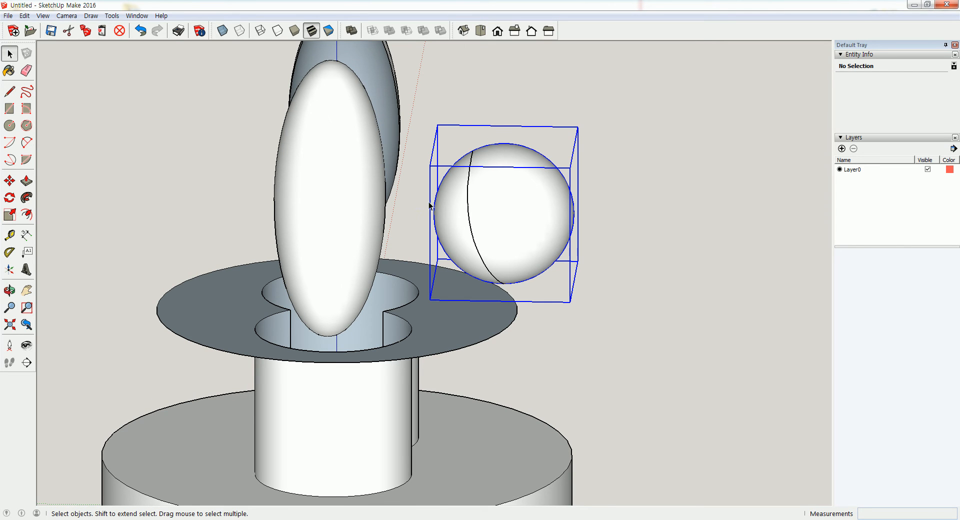
{"action": "right_click", "coordinate": [490, 190]}
{"action": "left_click", "coordinate": [515, 252]}
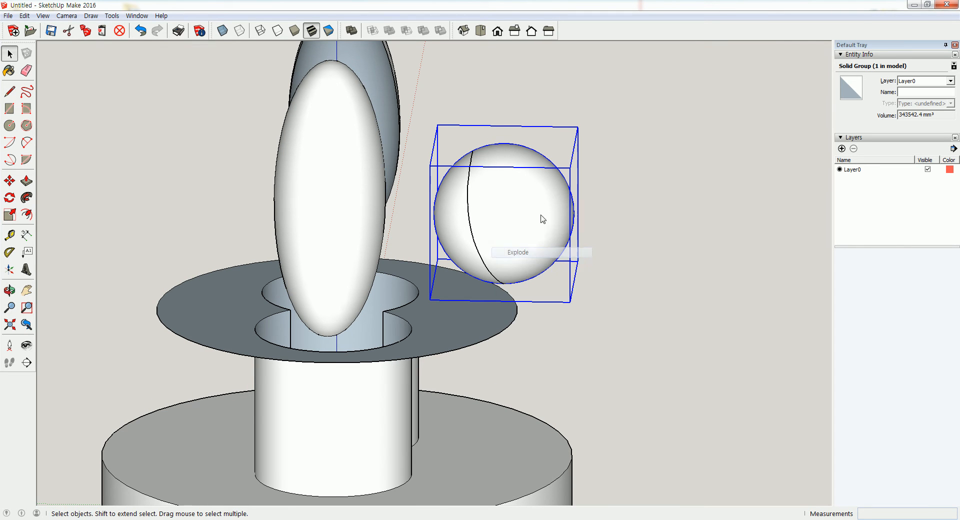
{"action": "left_click", "coordinate": [637, 181]}
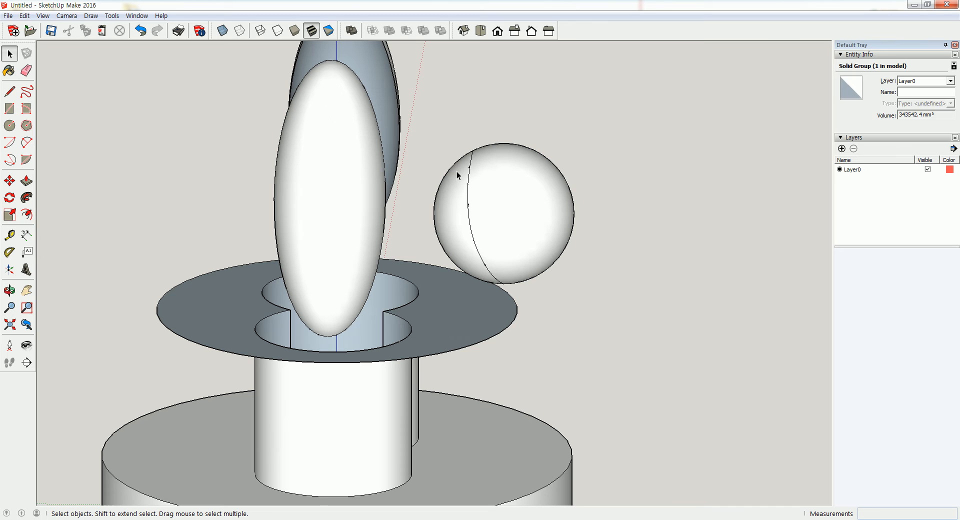
{"action": "left_click", "coordinate": [434, 203]}
{"action": "key", "text": "Delete"}
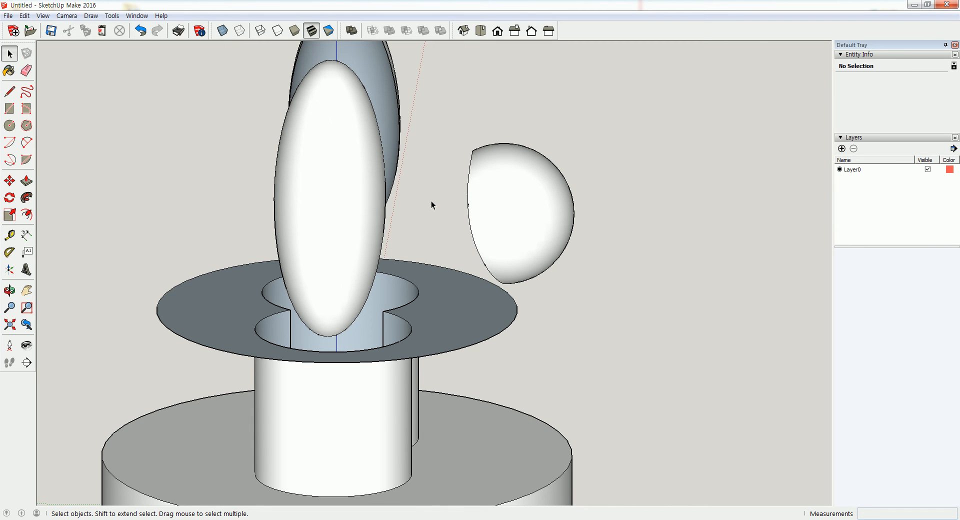
Delete the stray geometry sticking out at the lower end of the tail's cut edge.
{"action": "middle_click_drag", "start_coordinate": [431, 201], "coordinate": [518, 300]}
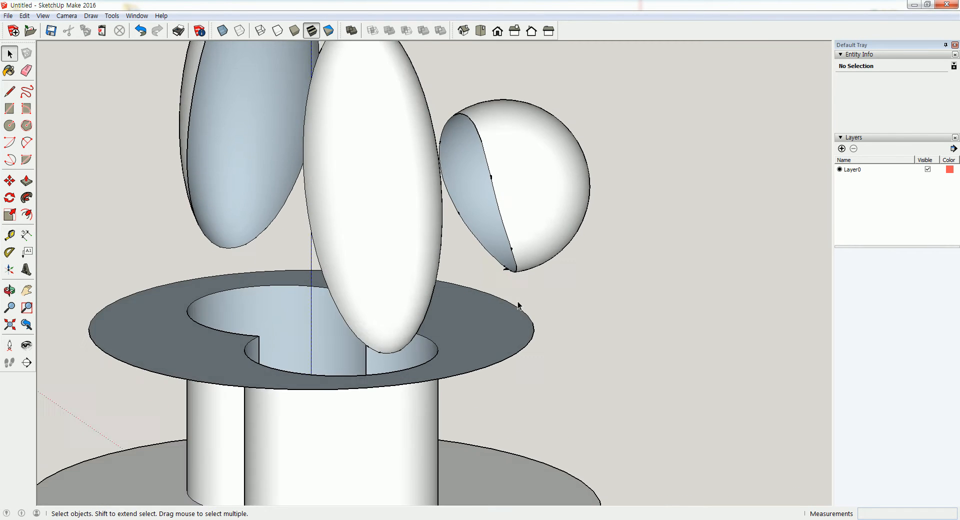
{"action": "scroll", "coordinate": [511, 275], "scroll_direction": "up", "scroll_amount": 5}
{"action": "scroll", "coordinate": [496, 262], "scroll_direction": "up", "scroll_amount": 2}
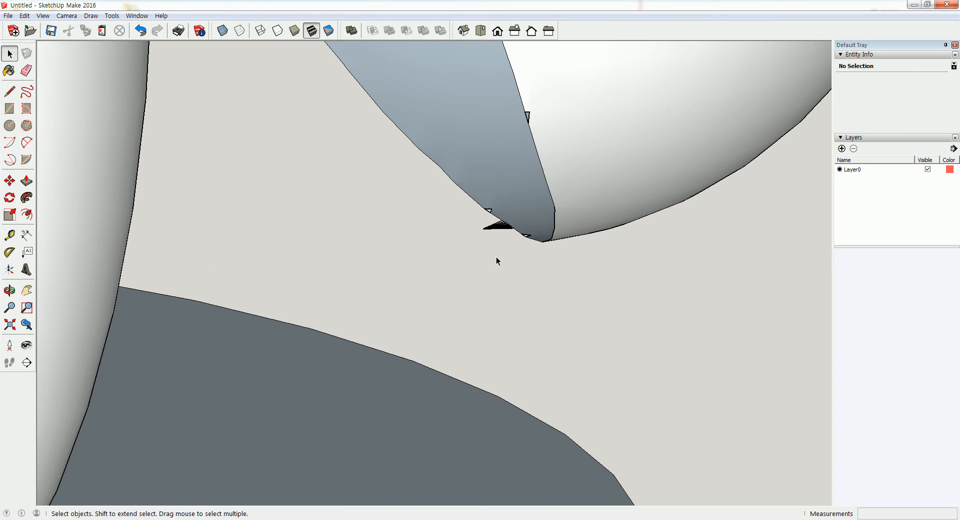
{"action": "left_click", "coordinate": [488, 227]}
{"action": "key", "text": "Delete"}
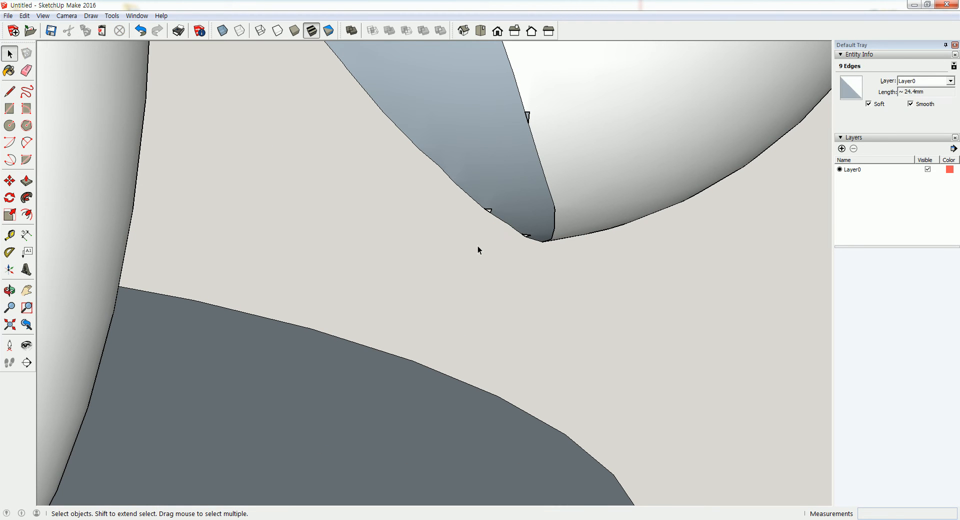
{"action": "scroll", "coordinate": [477, 244], "scroll_direction": "down", "scroll_amount": 2}
{"action": "scroll", "coordinate": [472, 216], "scroll_direction": "down", "scroll_amount": 5}
Unhide all hidden geometry to bring back the body.
{"action": "middle_click_drag", "start_coordinate": [474, 215], "coordinate": [397, 209]}
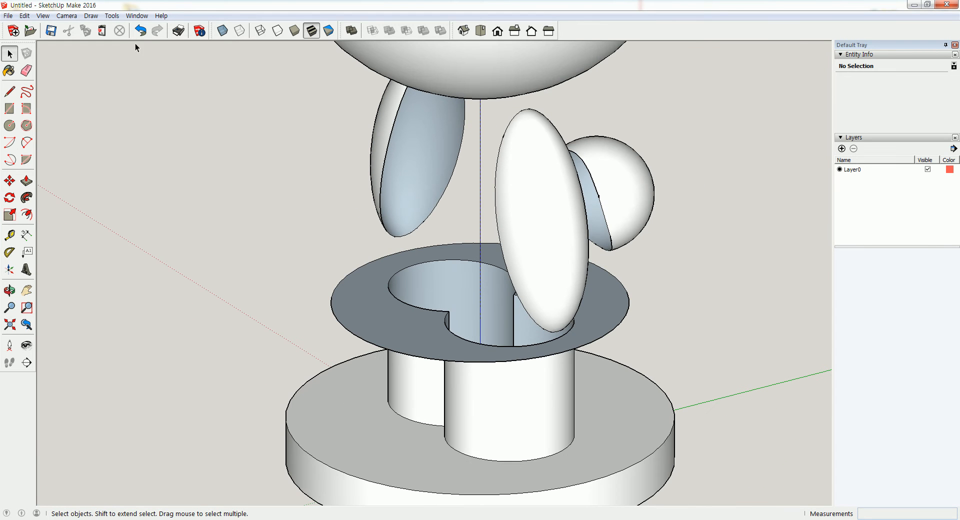
{"action": "left_click", "coordinate": [8, 16]}
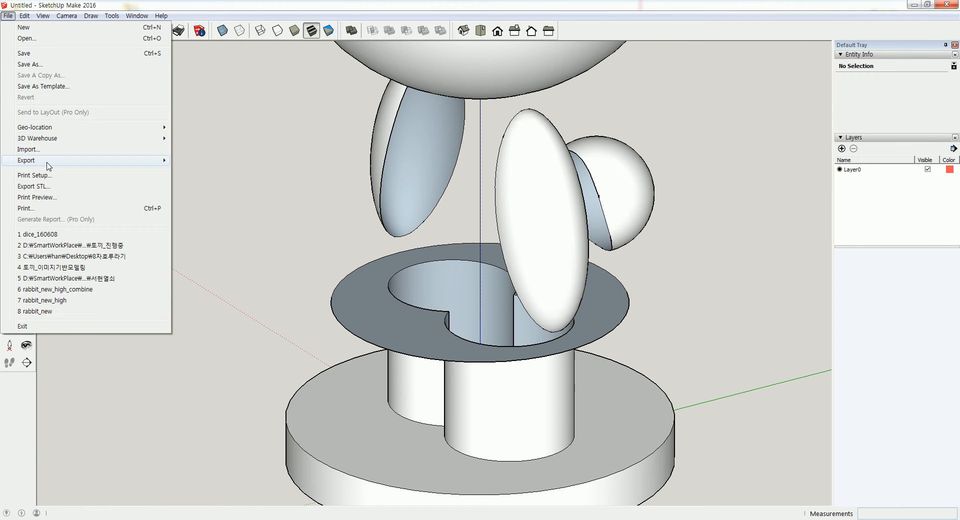
{"action": "mouse_move", "coordinate": [24, 16]}
{"action": "mouse_move", "coordinate": [162, 160]}
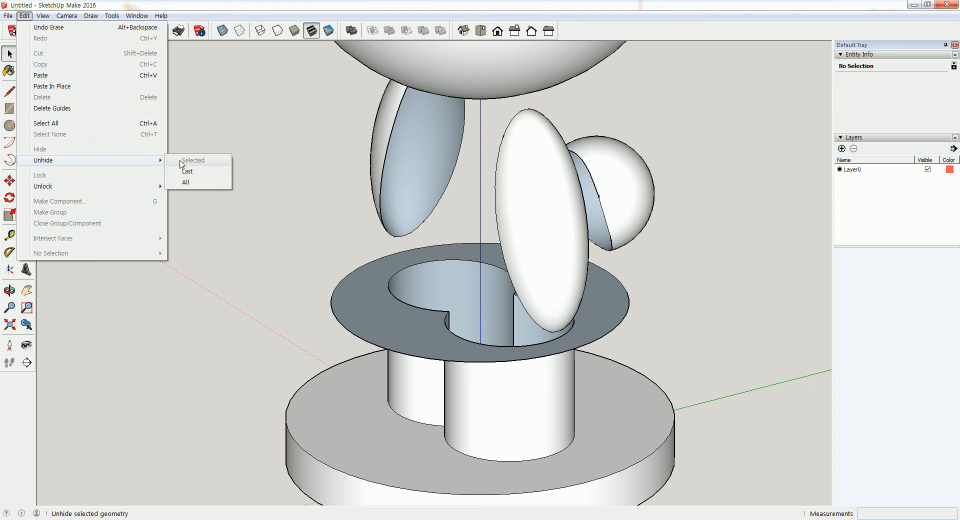
{"action": "left_click", "coordinate": [186, 182]}
Select all geometry connected to the head, covering the whole figure with ears, arms, tail, legs and base.
{"action": "scroll", "coordinate": [254, 170], "scroll_direction": "down", "scroll_amount": 3}
{"action": "middle_click_drag", "start_coordinate": [254, 170], "coordinate": [344, 185]}
{"action": "scroll", "coordinate": [344, 185], "scroll_direction": "down", "scroll_amount": 2}
{"action": "triple_click", "coordinate": [400, 128]}
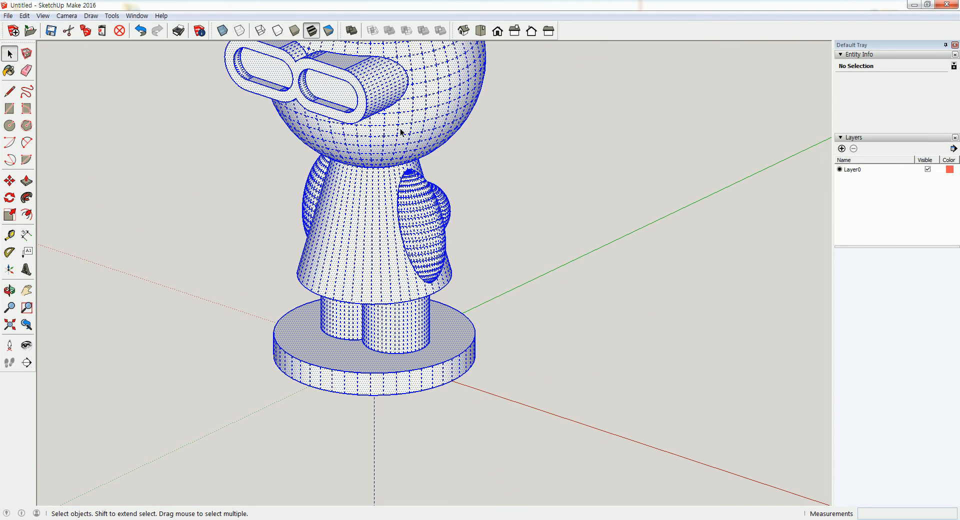
{"action": "middle_click_drag", "start_coordinate": [445, 161], "coordinate": [431, 252]}
{"action": "scroll", "coordinate": [431, 251], "scroll_direction": "down", "scroll_amount": 2}
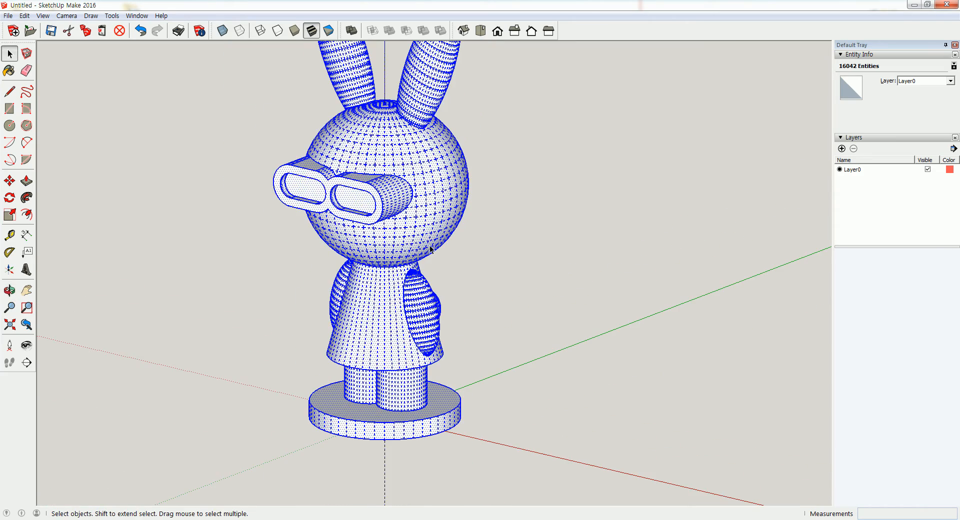
Make a single group from all the selected geometry of the rabbit figure and clear the selection.
{"action": "mouse_move", "coordinate": [404, 144]}
{"action": "middle_mouse_down"}
{"action": "mouse_move", "coordinate": [278, 137]}
{"action": "mouse_move", "coordinate": [410, 156]}
{"action": "middle_mouse_up"}
{"action": "right_click", "coordinate": [425, 167]}
{"action": "left_click", "coordinate": [457, 254]}
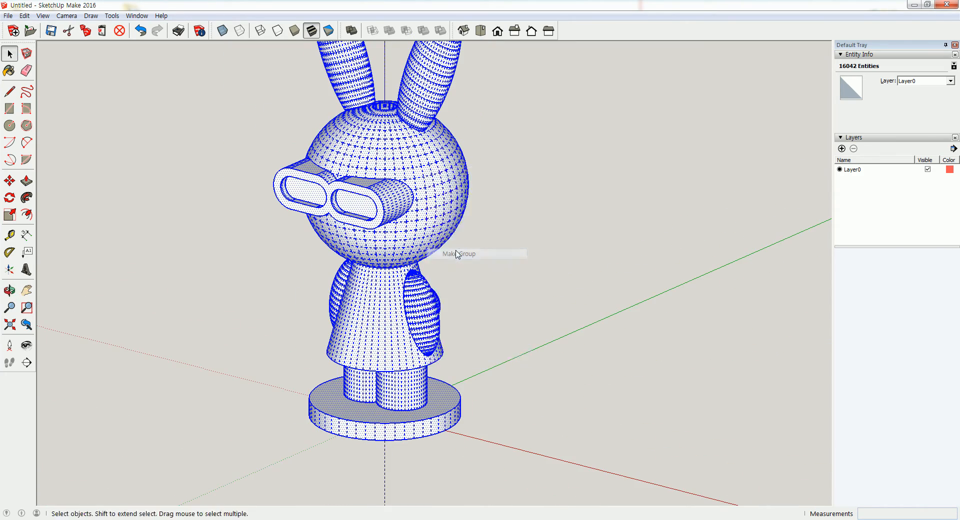
{"action": "left_click", "coordinate": [545, 163]}
Export only the rabbit group as a binary STL in millimeters, named rabbit_160608, in the 수요교육 folder.
{"action": "scroll", "coordinate": [533, 164], "scroll_direction": "down", "scroll_amount": 1}
{"action": "left_click", "coordinate": [358, 193]}
{"action": "left_click", "coordinate": [8, 16]}
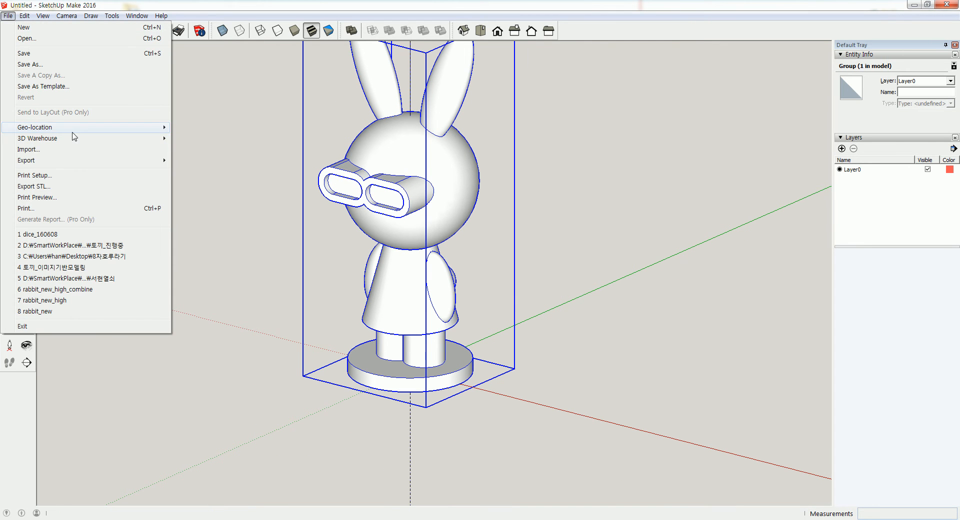
{"action": "left_click", "coordinate": [74, 187]}
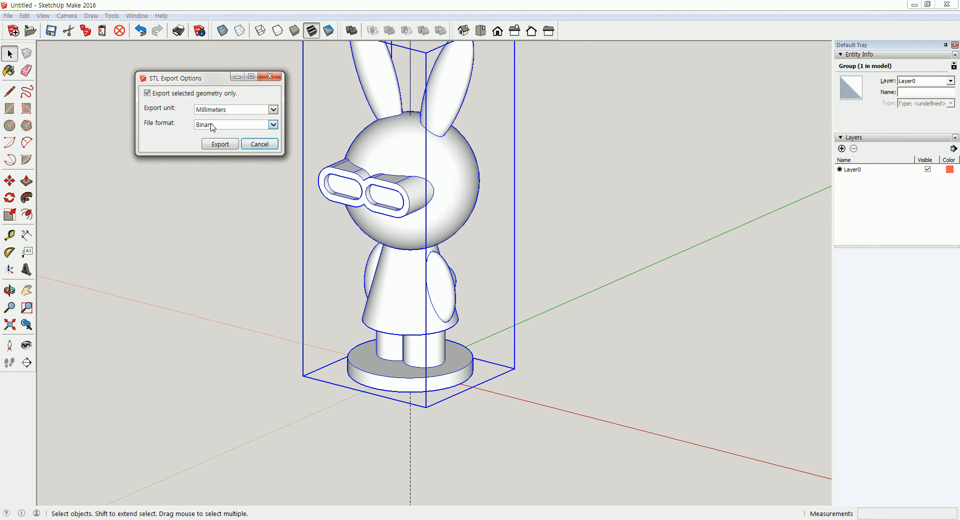
{"action": "left_click", "coordinate": [216, 148]}
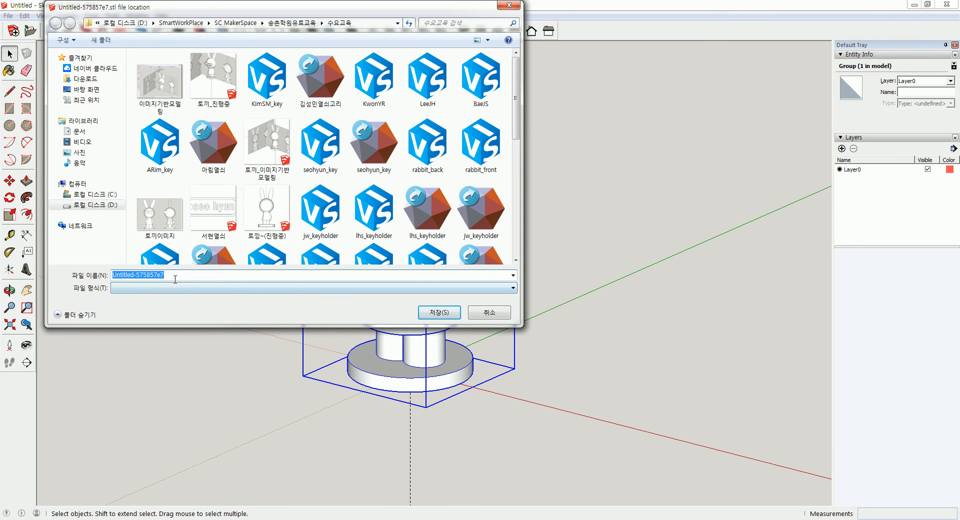
{"action": "type", "text": "rabbi"}
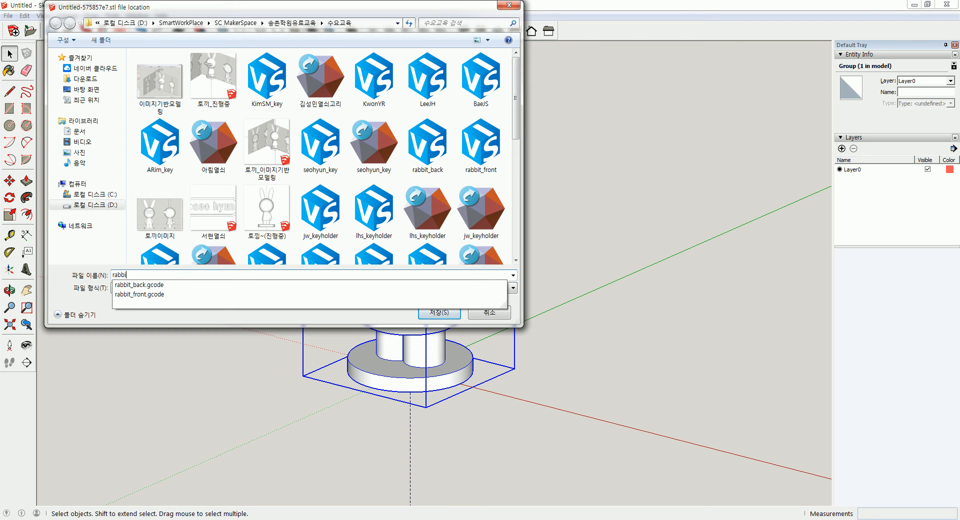
{"action": "type", "text": "t_160608"}
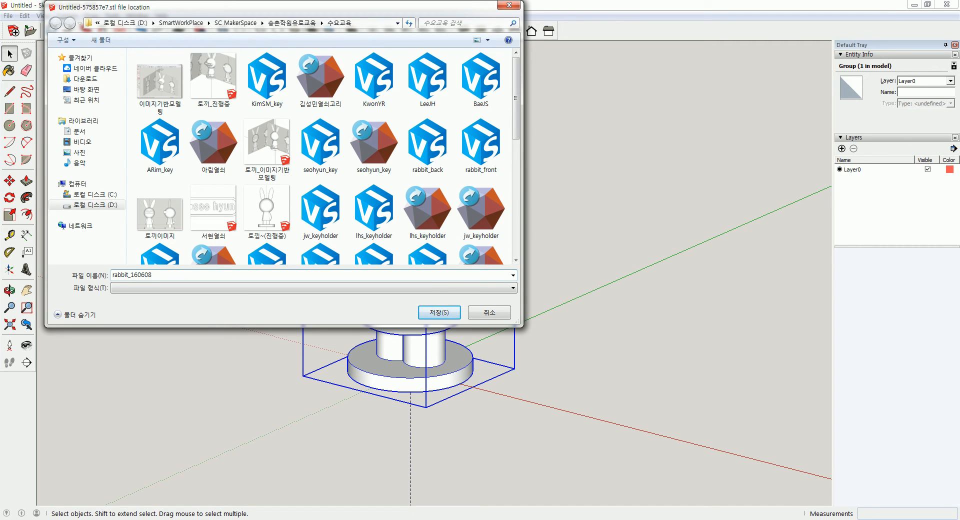
{"action": "key", "text": "Return"}
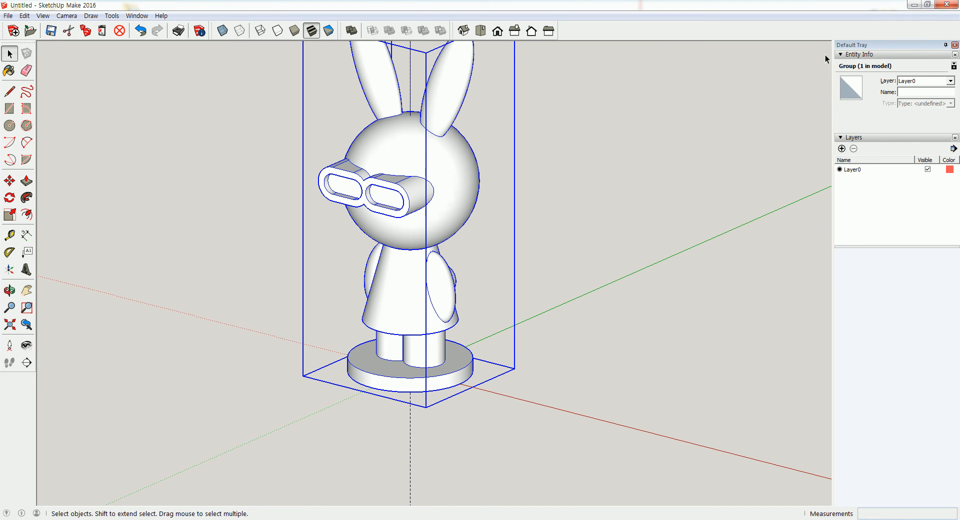
Switch to netfabb Basic, accept the terms of usage, postpone registration, dismiss the advert and maximize the netfabb window.
{"action": "left_click", "coordinate": [915, 5]}
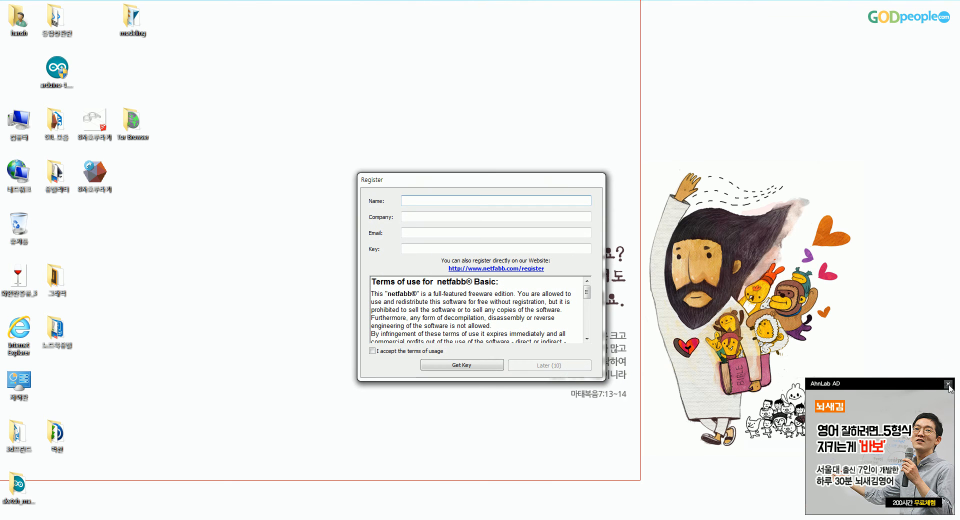
{"action": "left_click", "coordinate": [372, 352]}
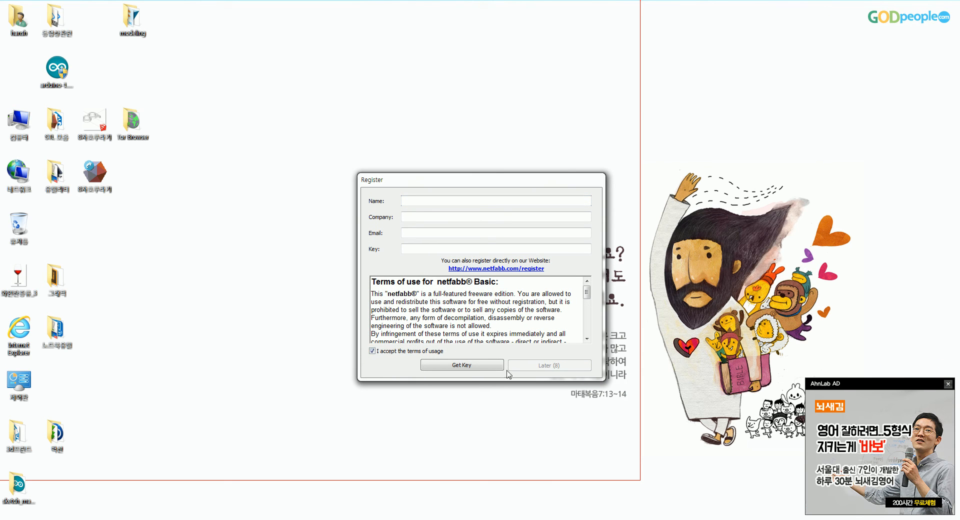
{"action": "left_click", "coordinate": [949, 384]}
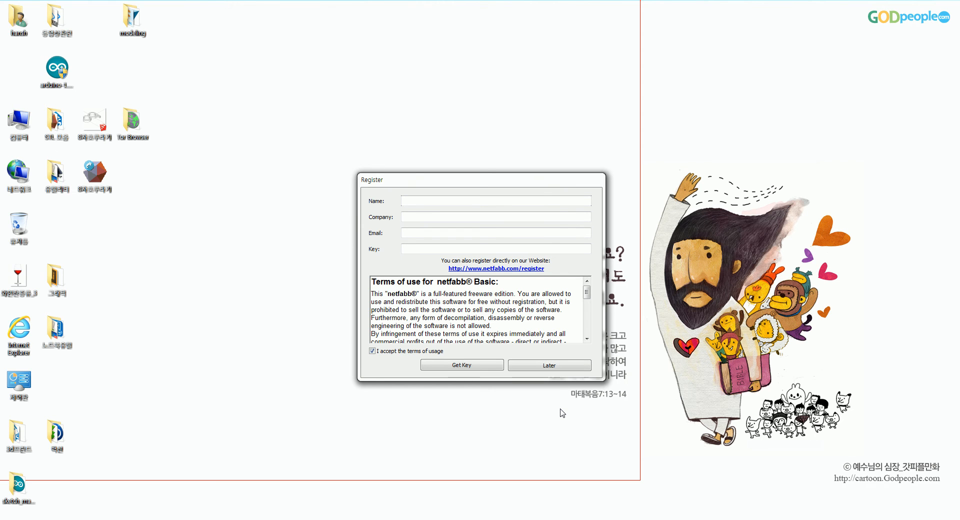
{"action": "left_click", "coordinate": [549, 366]}
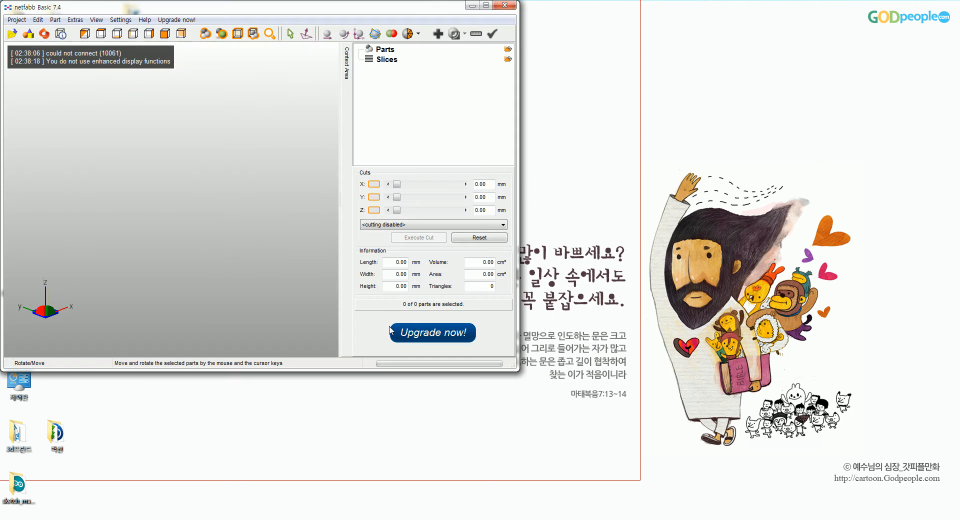
{"action": "double_click", "coordinate": [345, 7]}
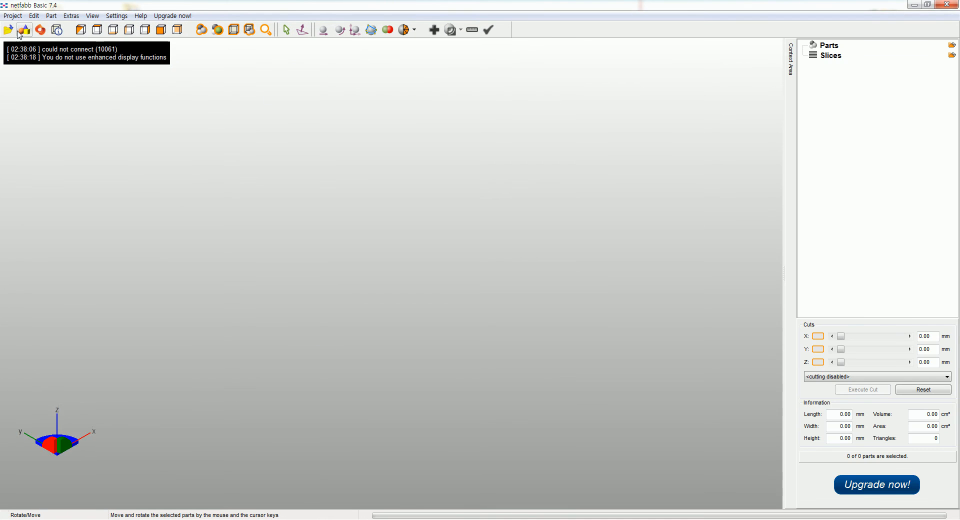
Start opening a file and browse to the SmartWorkPlace folder on drive D:.
{"action": "key", "text": "ctrl+o"}
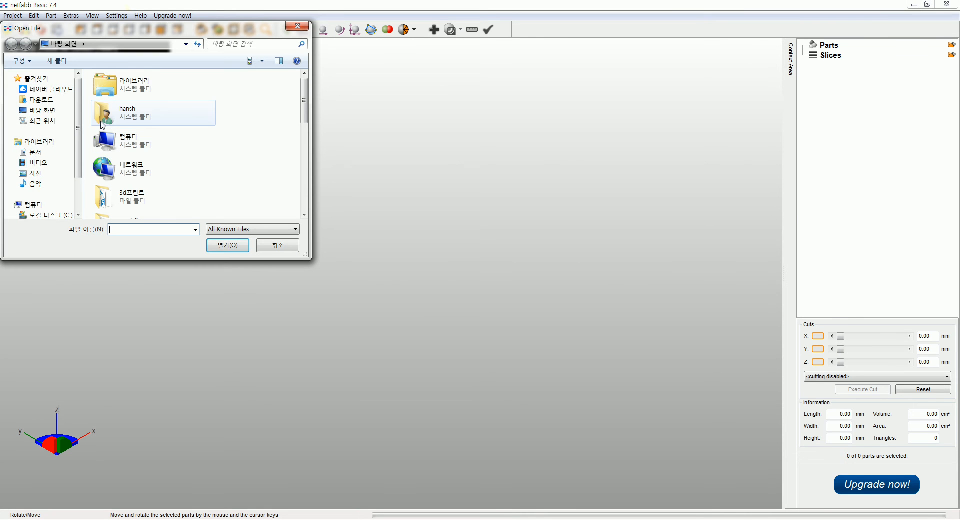
{"action": "scroll", "coordinate": [75, 165], "scroll_direction": "down", "scroll_amount": 2}
{"action": "left_click", "coordinate": [47, 183]}
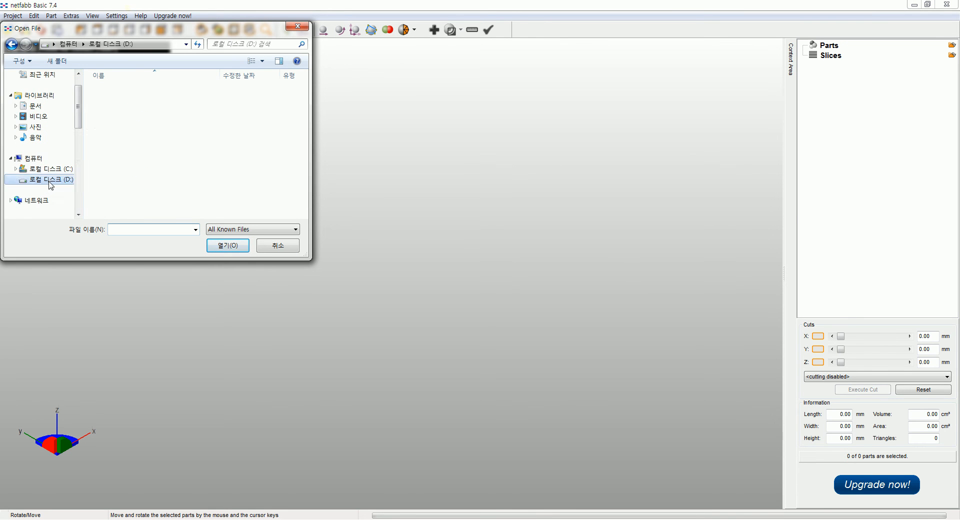
{"action": "left_click_drag", "start_coordinate": [305, 131], "coordinate": [305, 153]}
{"action": "left_click", "coordinate": [147, 158]}
{"action": "double_click", "coordinate": [147, 159]}
{"action": "scroll", "coordinate": [308, 129], "scroll_direction": "down", "scroll_amount": 5}
{"action": "scroll", "coordinate": [308, 129], "scroll_direction": "down", "scroll_amount": 5}
{"action": "left_click_drag", "start_coordinate": [304, 131], "coordinate": [306, 84]}
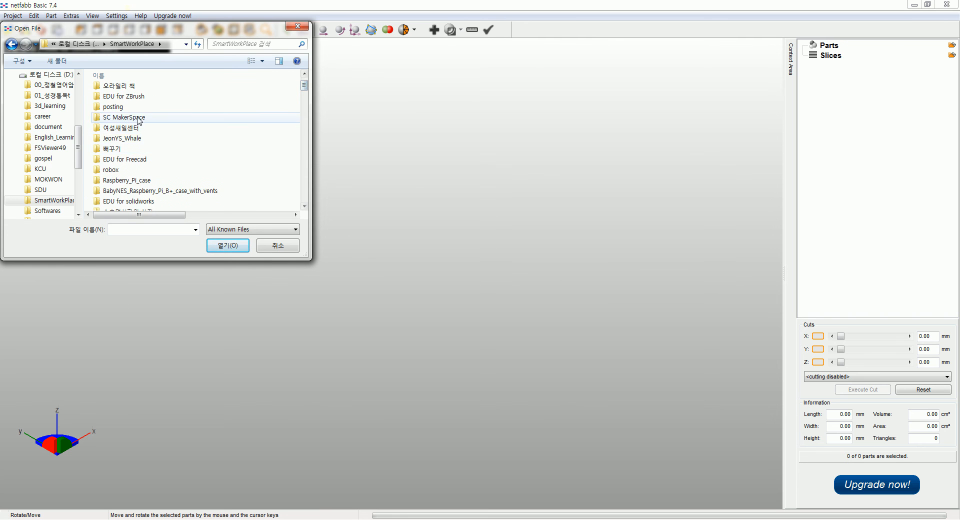
Browse through SC MakerSpace and 송촌학원유료교육 to the 수요교육 folder.
{"action": "double_click", "coordinate": [120, 117]}
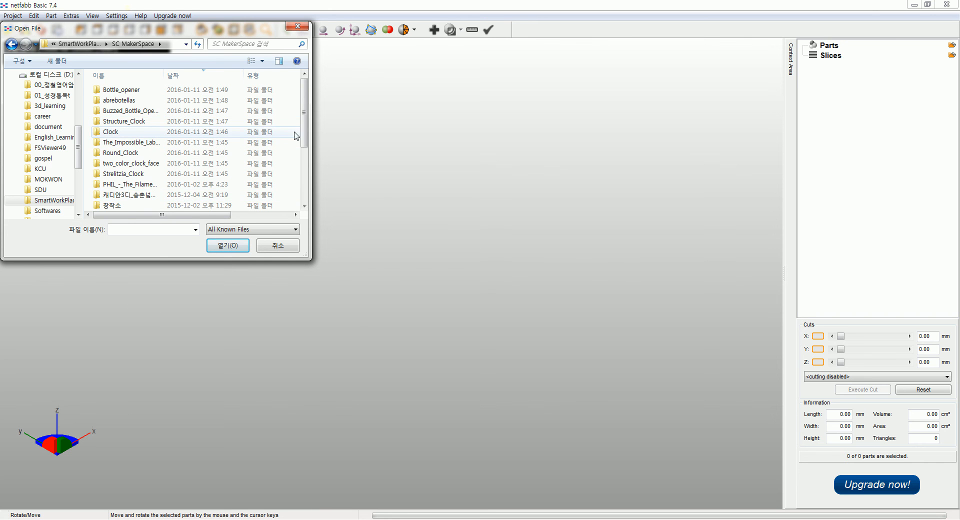
{"action": "left_click_drag", "start_coordinate": [305, 140], "coordinate": [305, 161]}
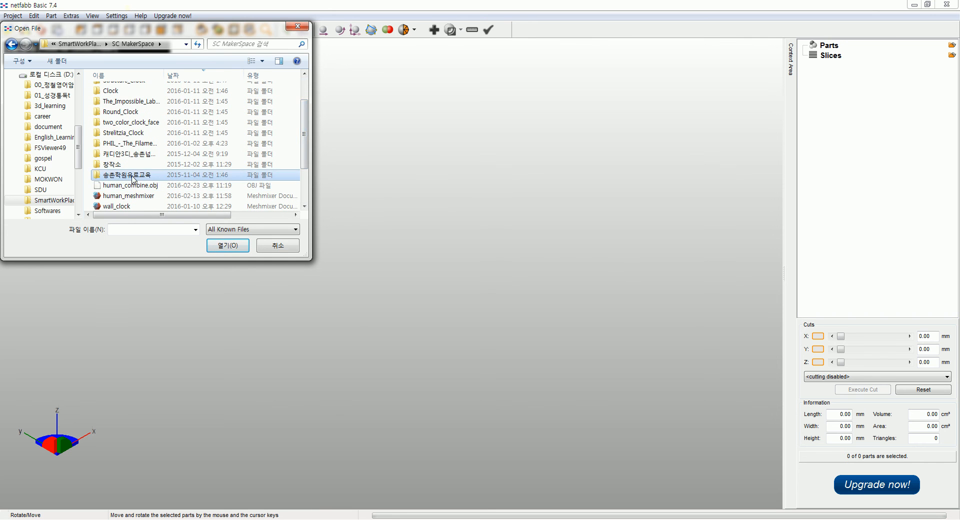
{"action": "double_click", "coordinate": [130, 175]}
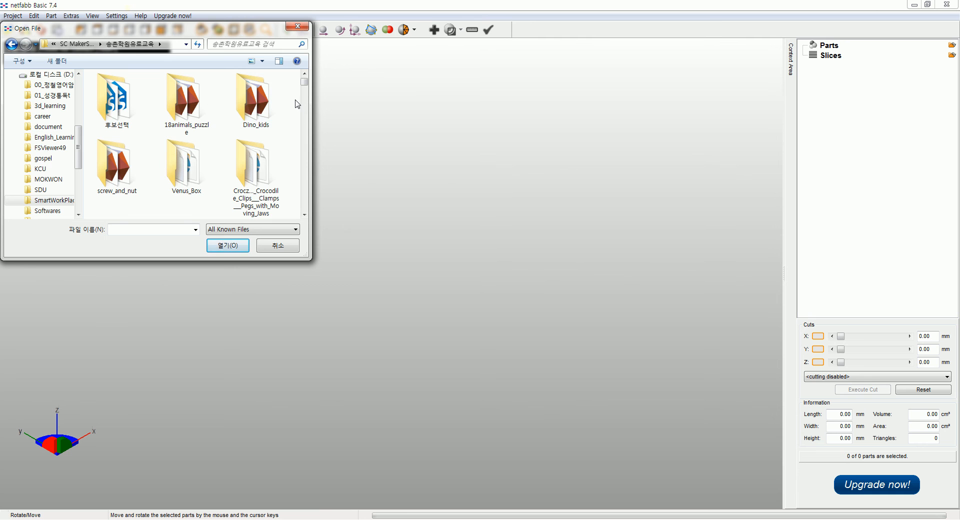
{"action": "left_click_drag", "start_coordinate": [304, 87], "coordinate": [305, 96]}
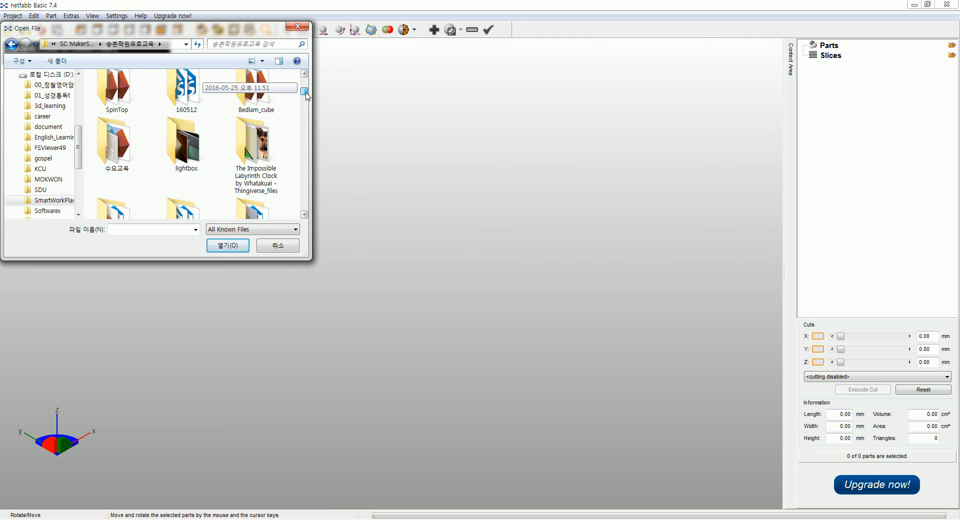
{"action": "double_click", "coordinate": [121, 144]}
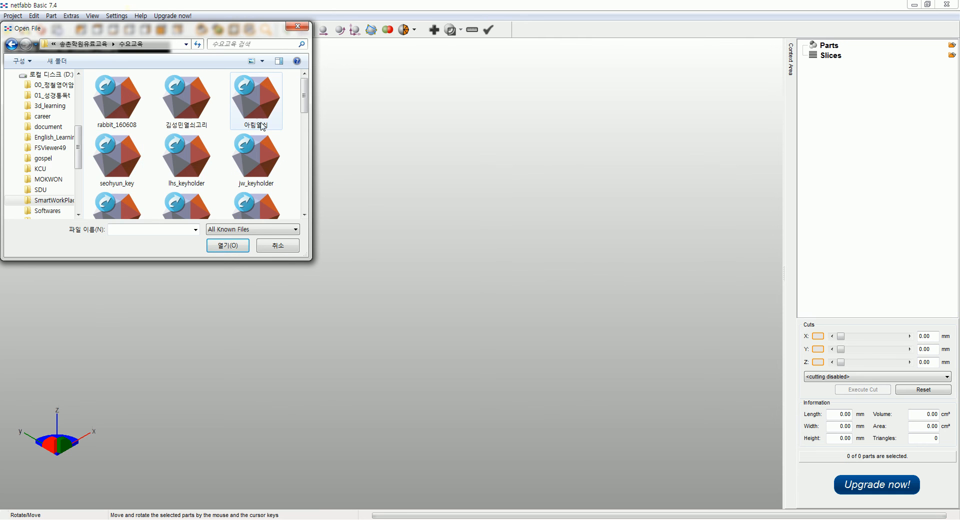
Show the folder's files as a detailed list and open the rabbit_160608 model.
{"action": "left_click", "coordinate": [262, 61]}
{"action": "left_click", "coordinate": [283, 129]}
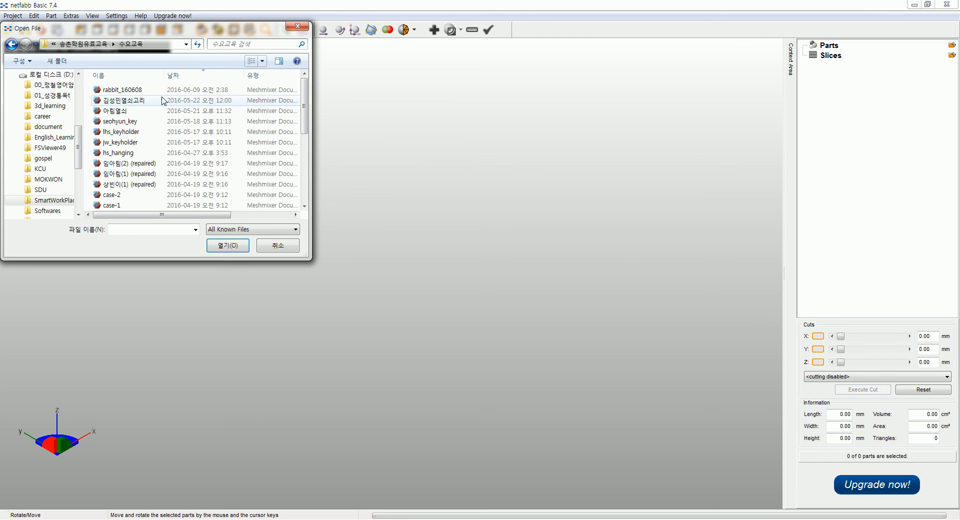
{"action": "left_click", "coordinate": [125, 90]}
{"action": "left_click", "coordinate": [227, 246]}
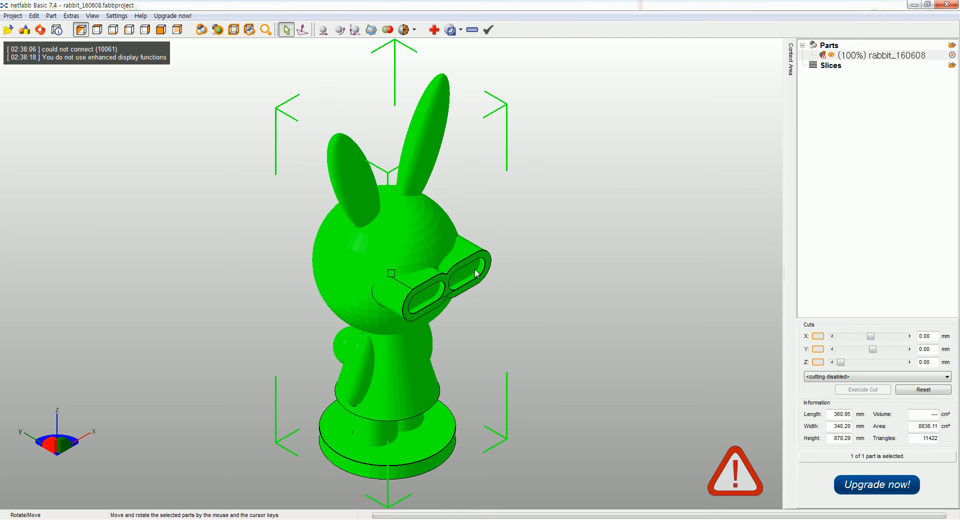
Start a part repair on the rabbit and run the automatic Simple Repair.
{"action": "left_click", "coordinate": [433, 30]}
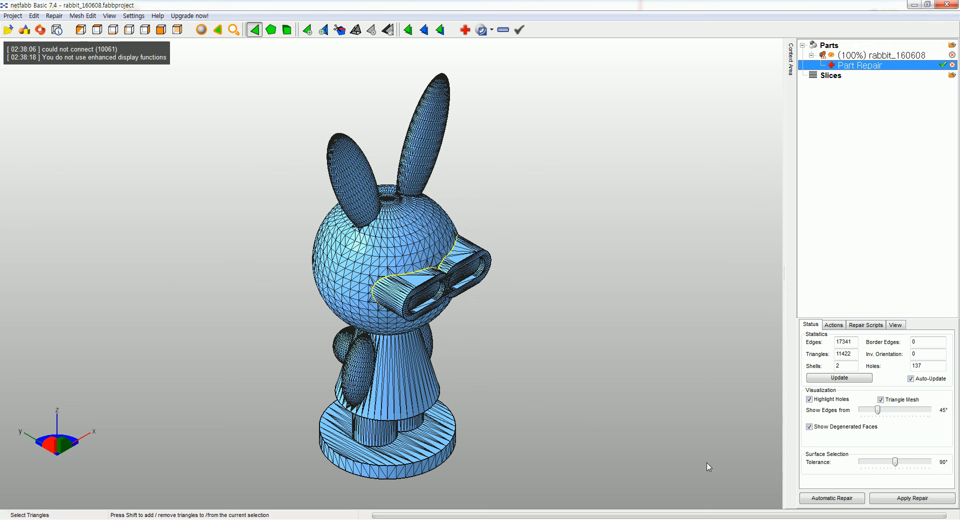
{"action": "left_click", "coordinate": [833, 499]}
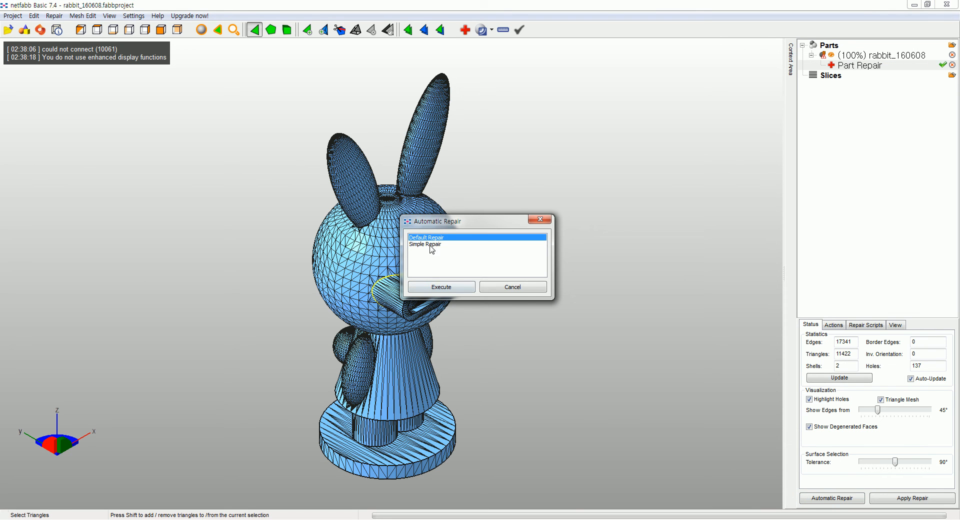
{"action": "left_click", "coordinate": [432, 245]}
{"action": "left_click", "coordinate": [442, 287]}
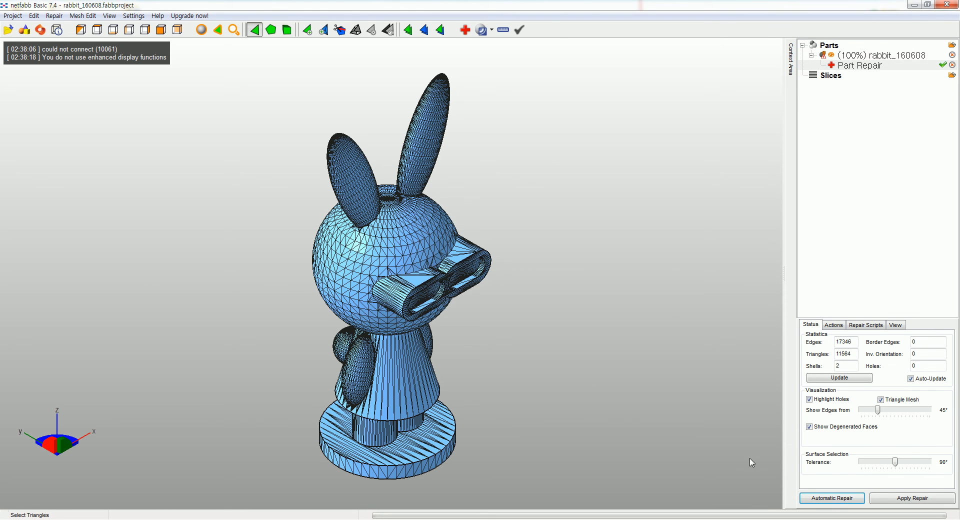
Apply the repair to the rabbit, removing the old part.
{"action": "left_click", "coordinate": [887, 499]}
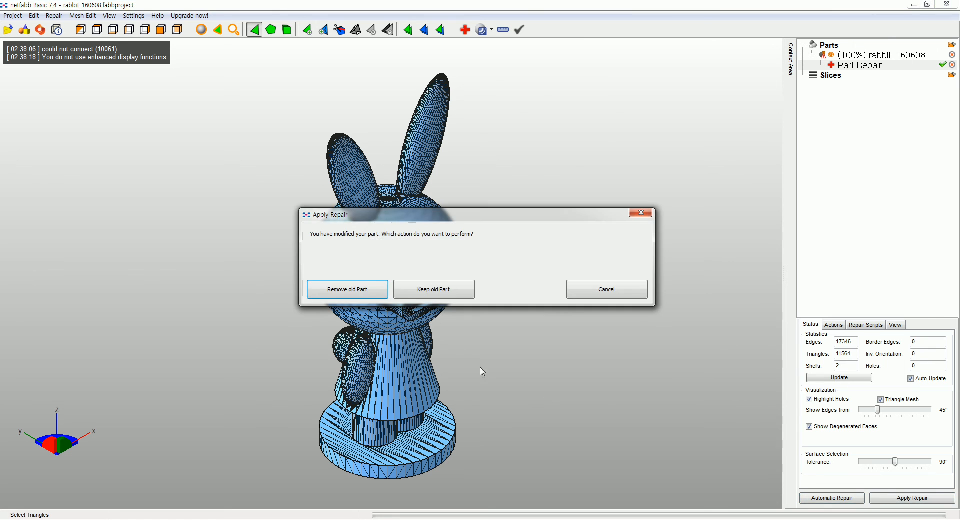
{"action": "left_click", "coordinate": [362, 298]}
{"action": "right_click_drag", "start_coordinate": [472, 342], "coordinate": [353, 276]}
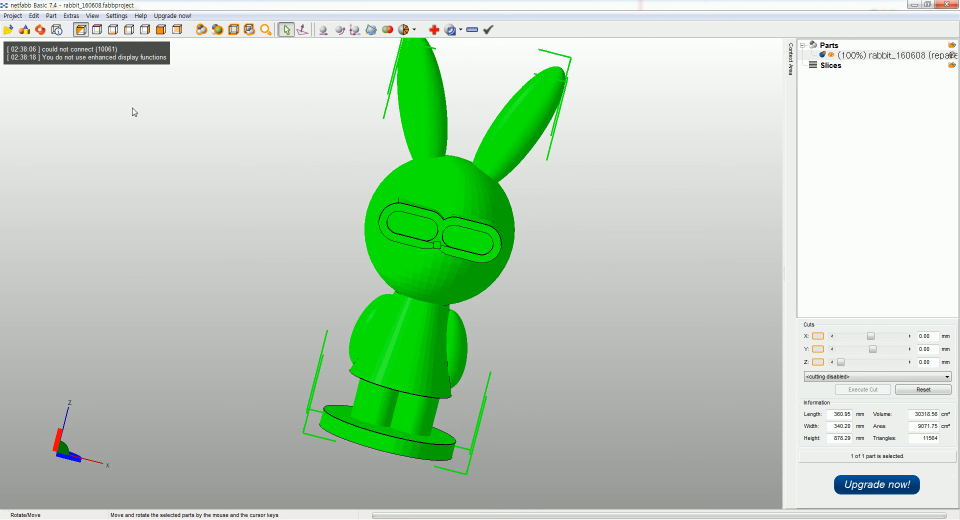
Export the repaired rabbit as an STL file named rabbit_160608 (repaired), optimizing the mesh before exporting.
{"action": "left_click", "coordinate": [51, 16]}
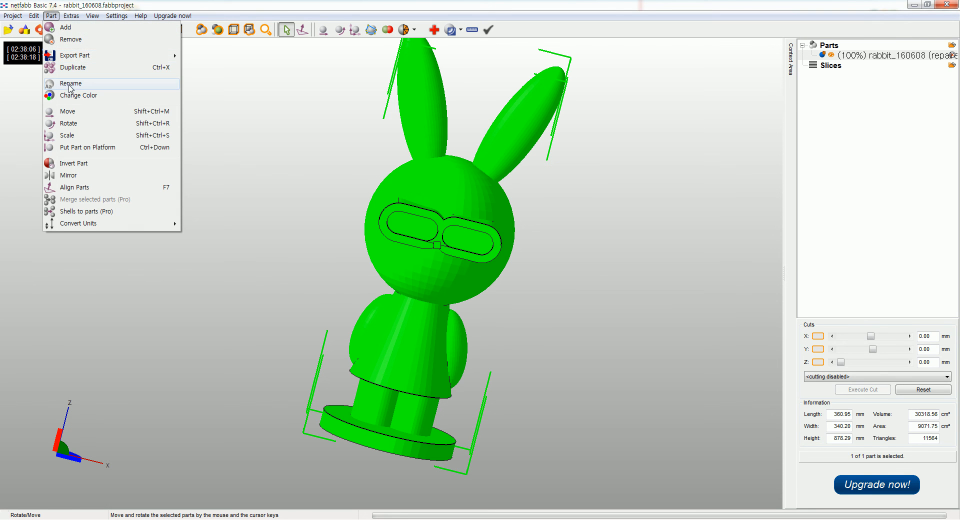
{"action": "mouse_move", "coordinate": [161, 56]}
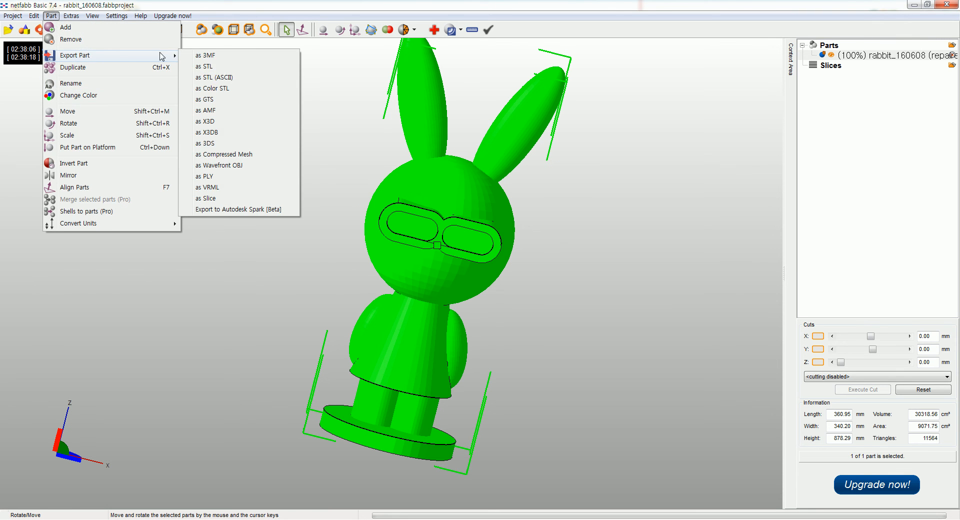
{"action": "left_click", "coordinate": [205, 67]}
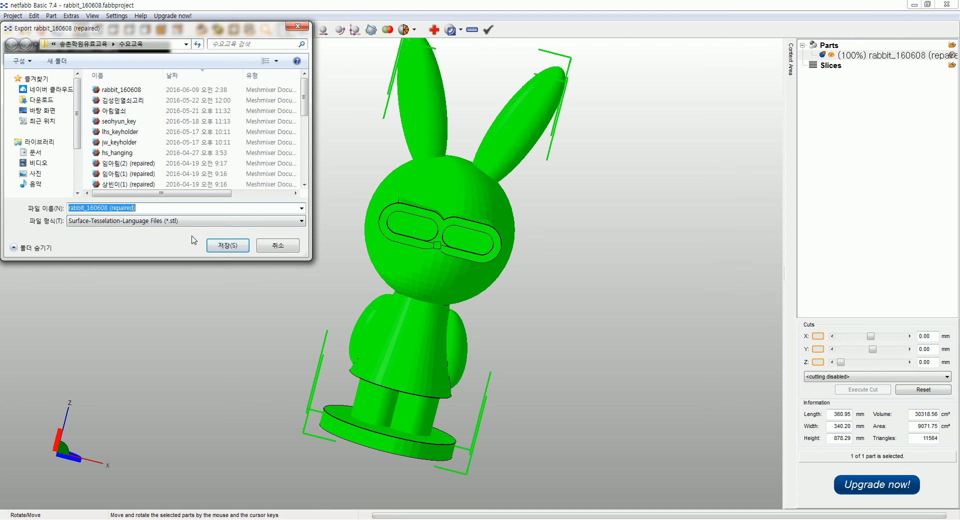
{"action": "left_click", "coordinate": [220, 243]}
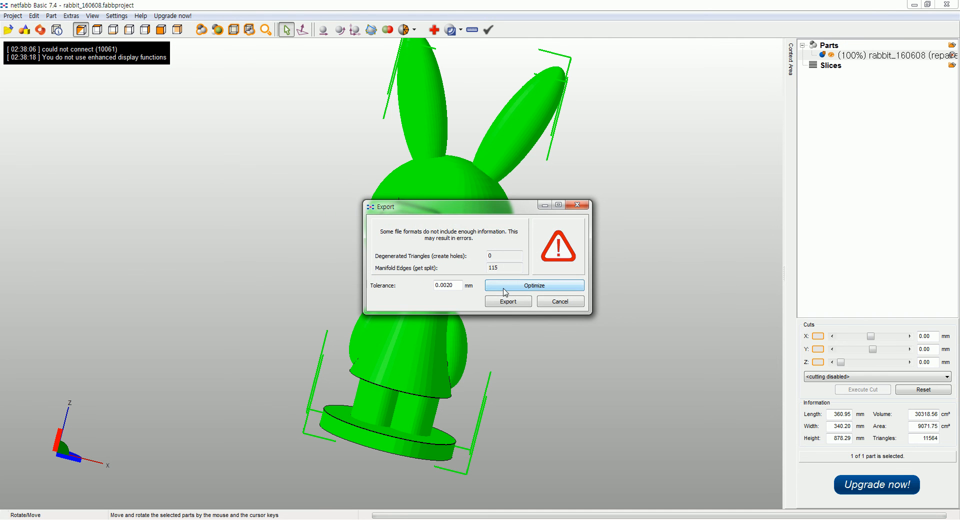
{"action": "left_click", "coordinate": [488, 286]}
{"action": "left_click", "coordinate": [504, 302]}
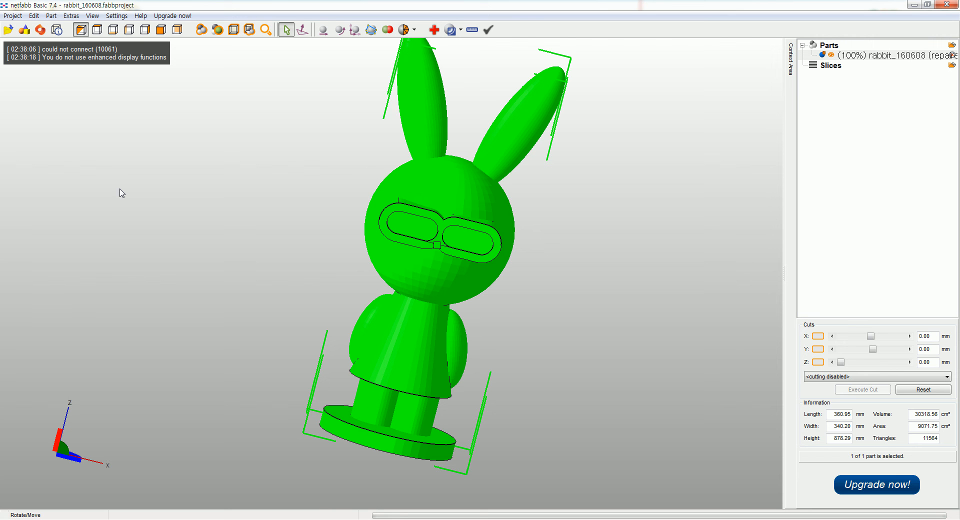
{"action": "right_click_drag", "start_coordinate": [359, 237], "coordinate": [284, 238]}
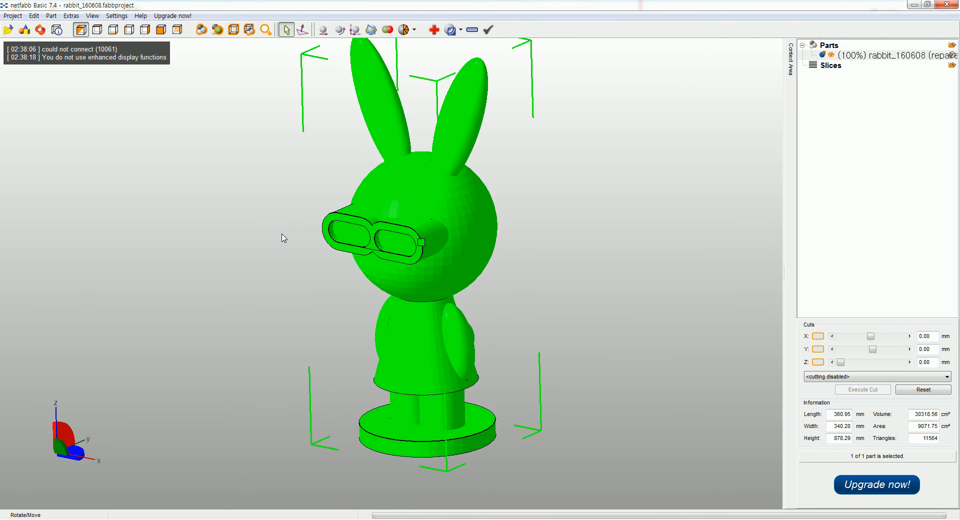